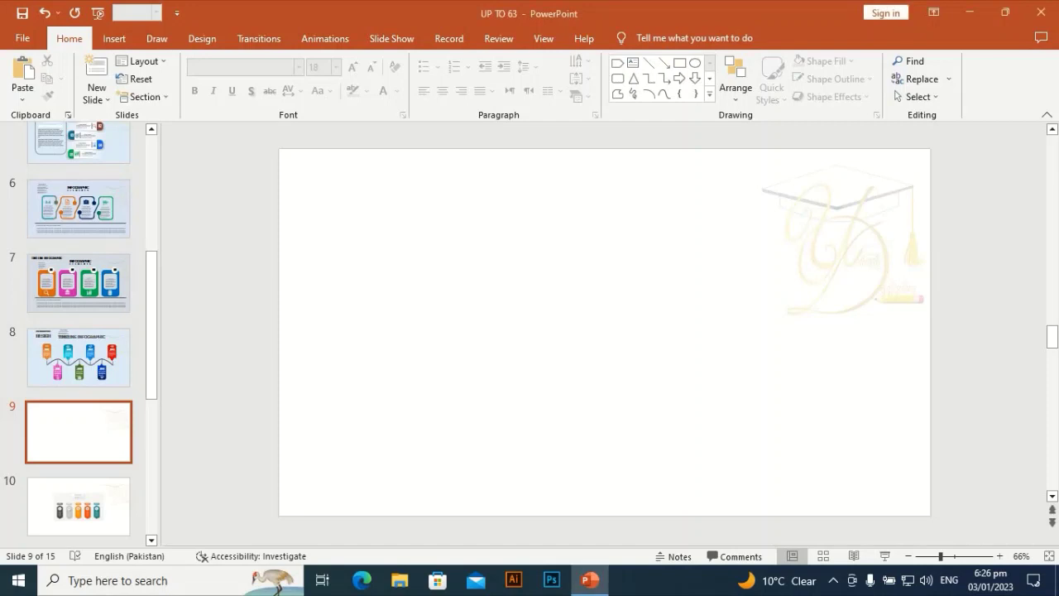
Switch slide 9's background to a gradient fill and make the last stop light blue.
right_click(445, 221)
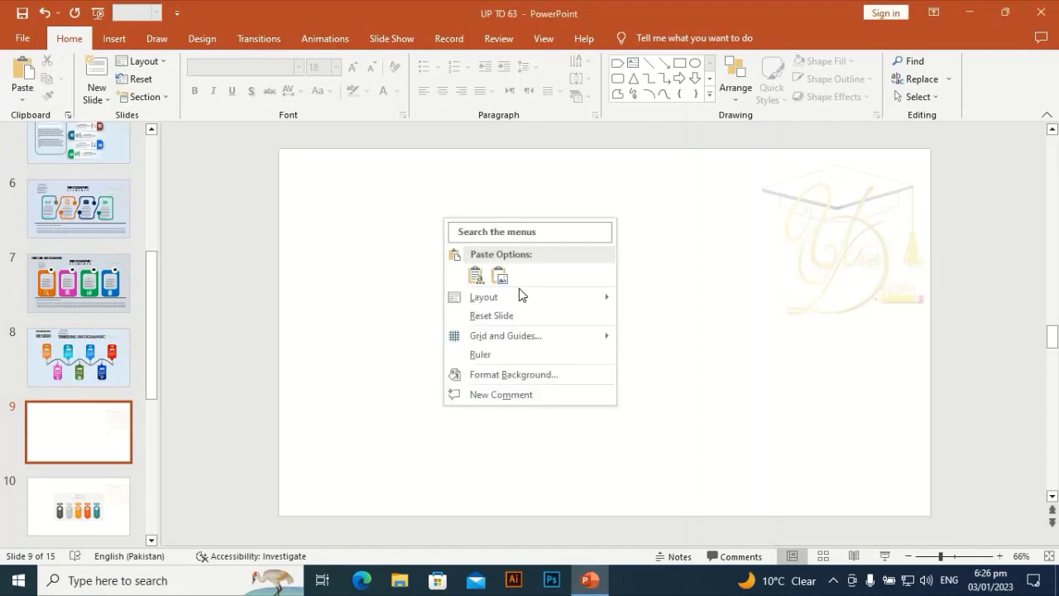
click(514, 374)
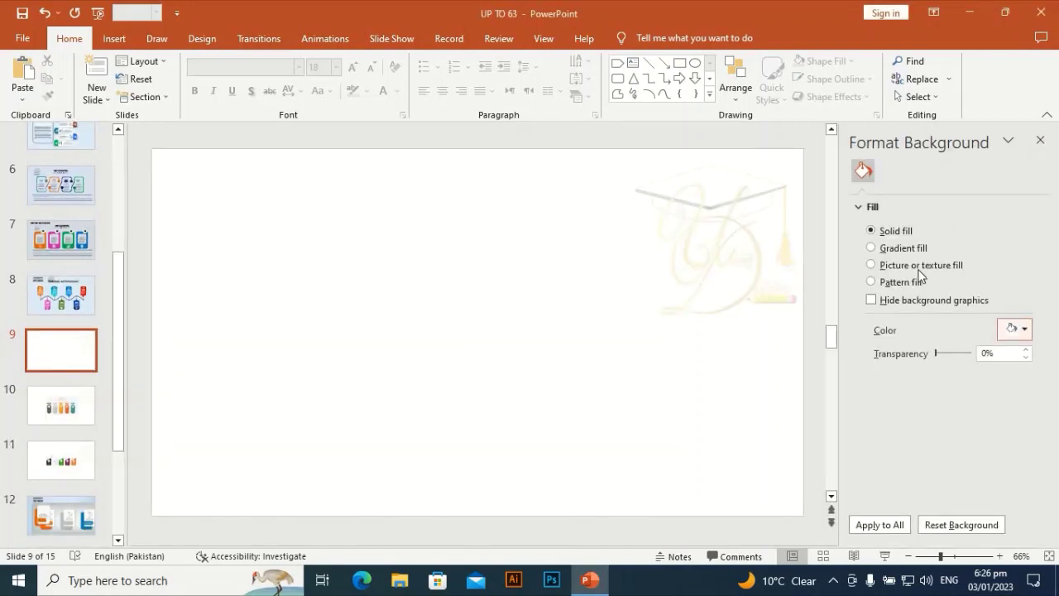
click(871, 248)
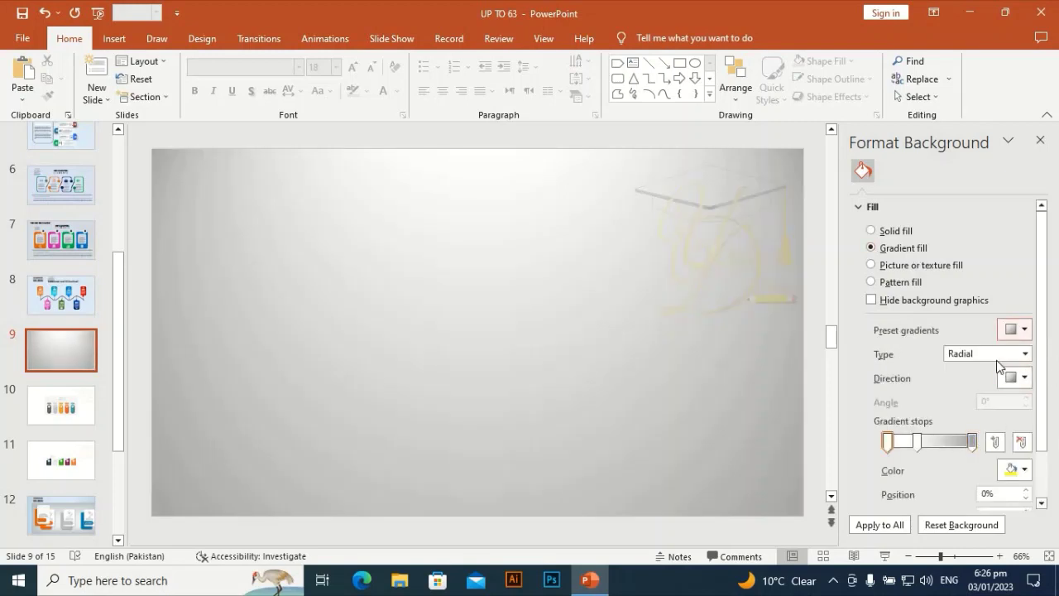
click(973, 441)
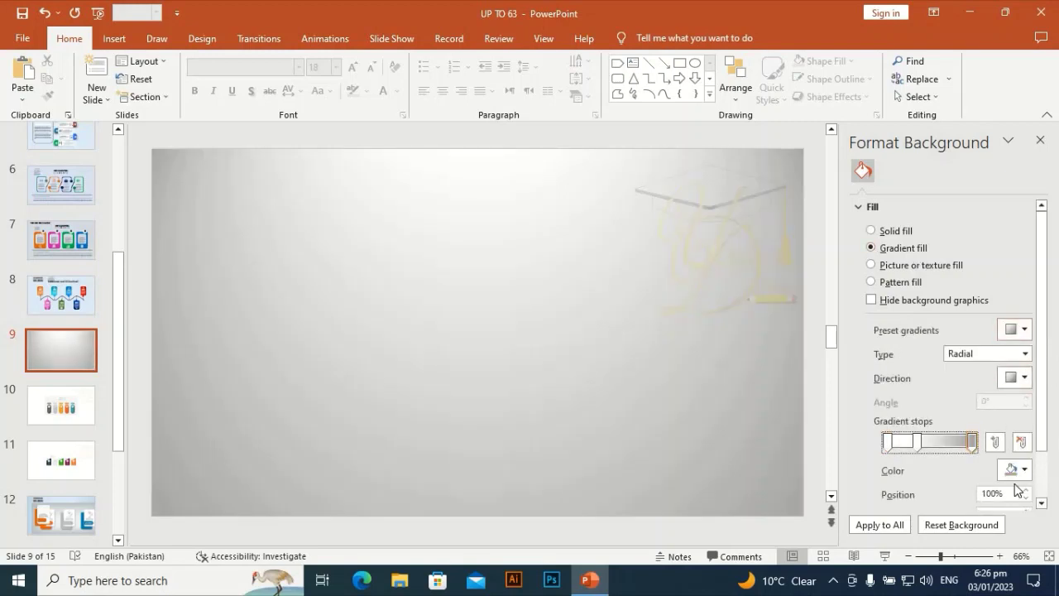
click(1014, 469)
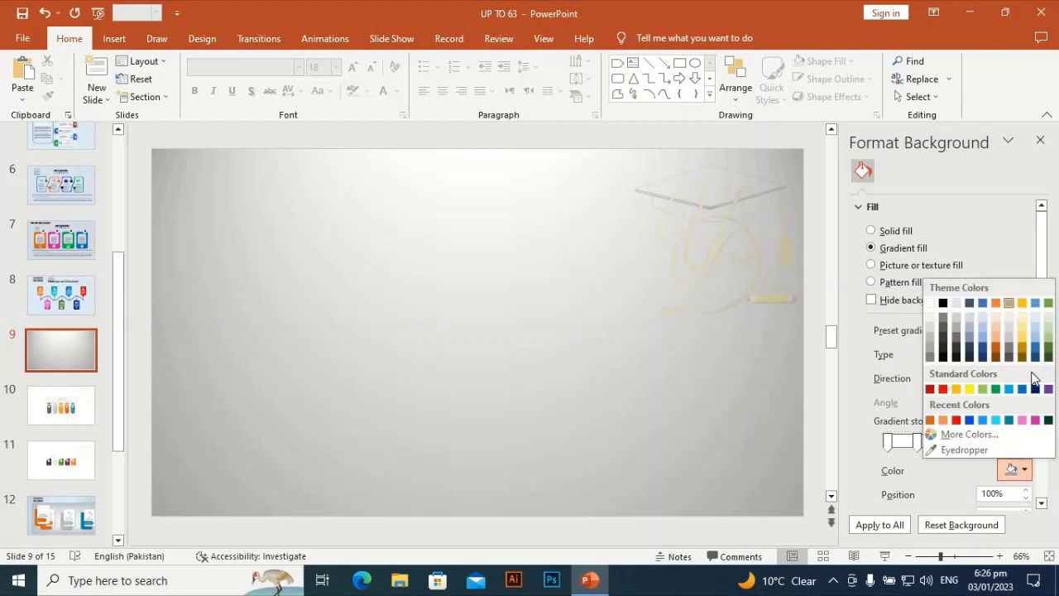
click(1037, 328)
Set the middle gradient stop to light blue and the first stop to white.
click(918, 442)
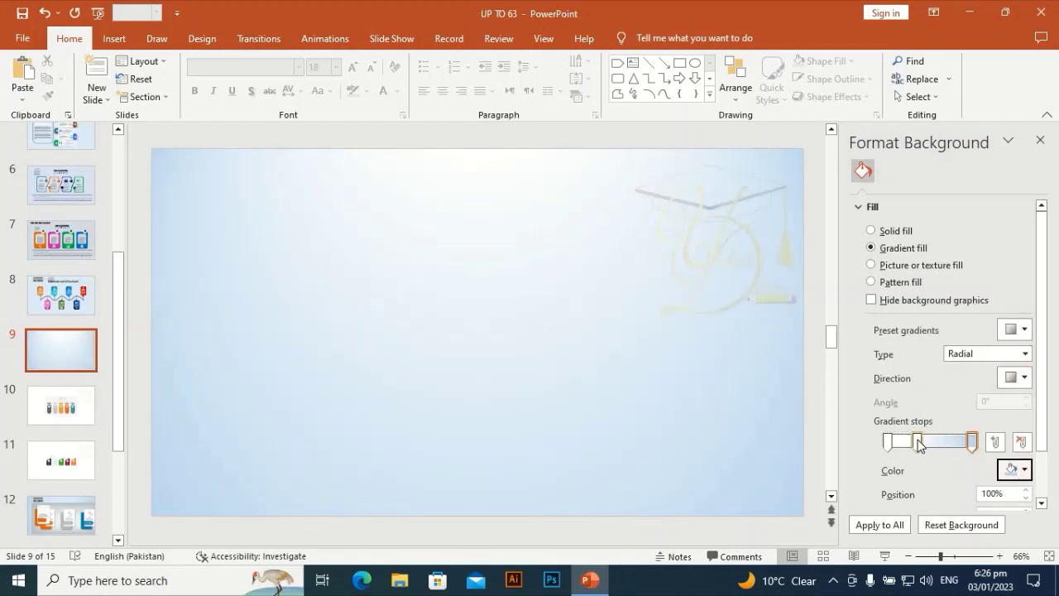
click(1016, 469)
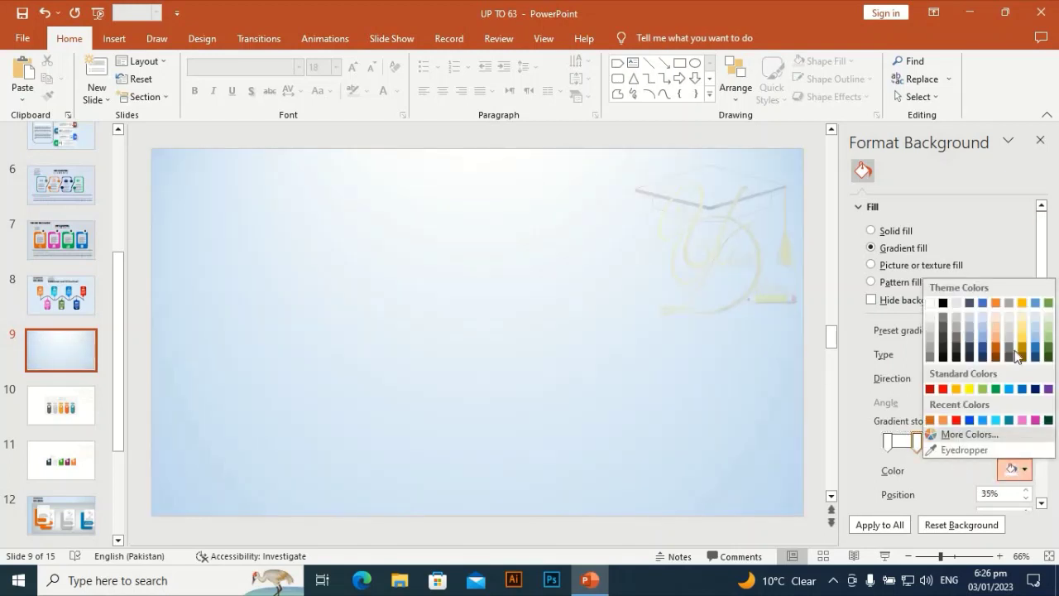
click(1036, 315)
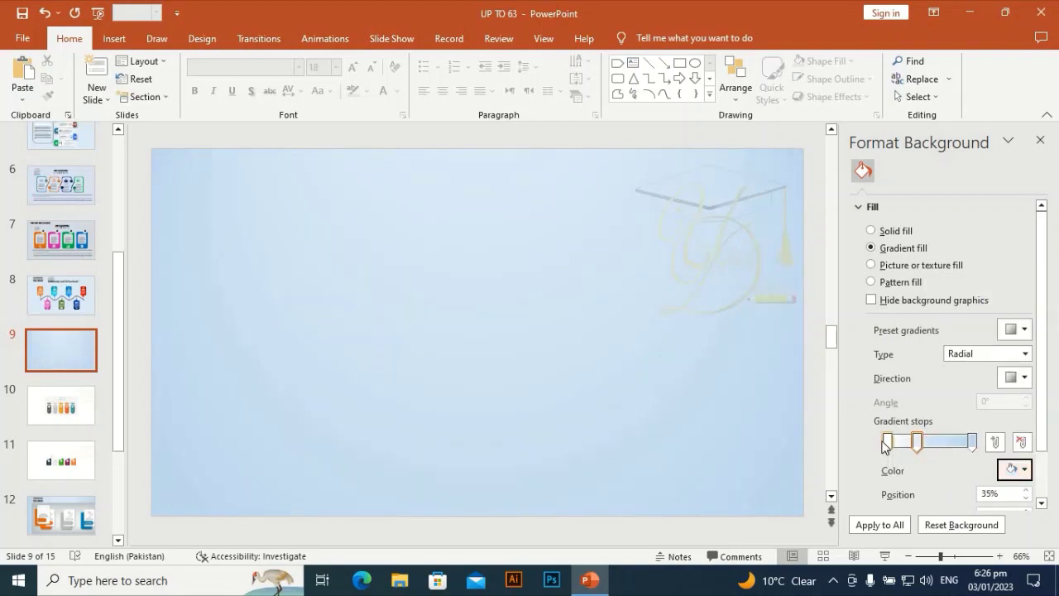
click(886, 445)
click(1016, 469)
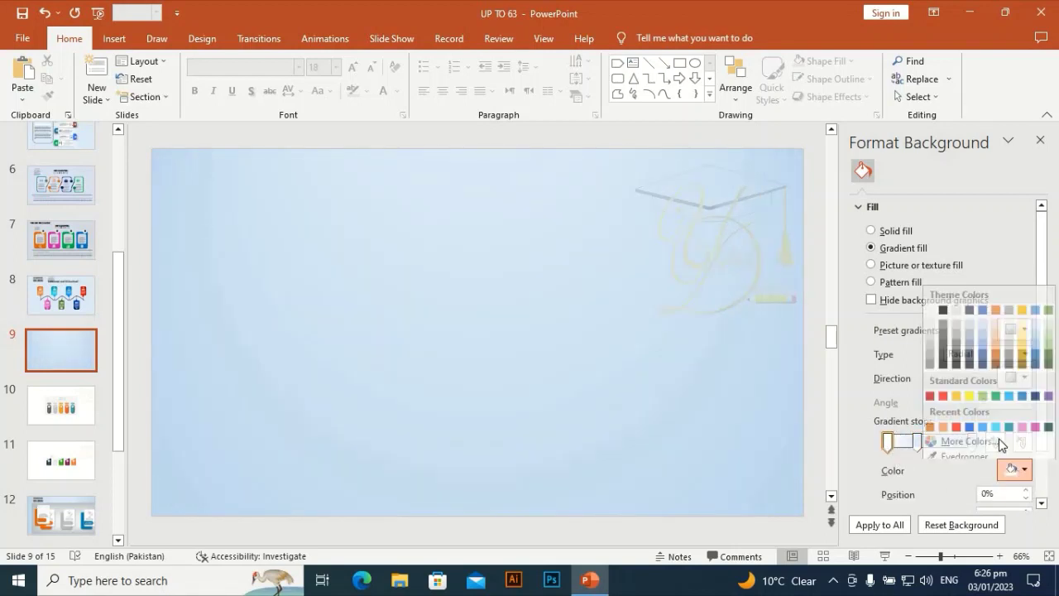
click(931, 303)
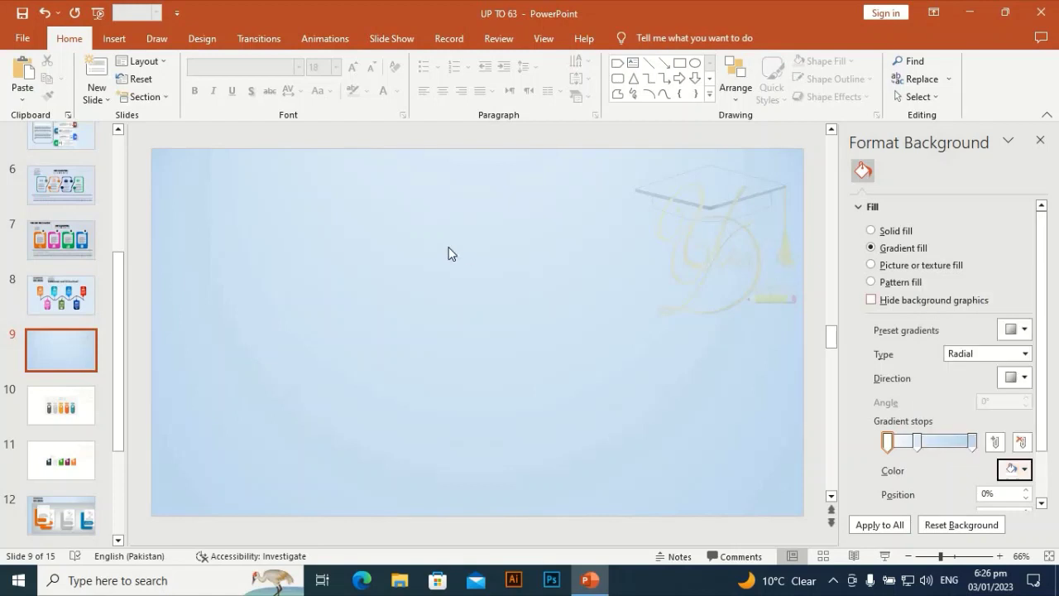
click(115, 38)
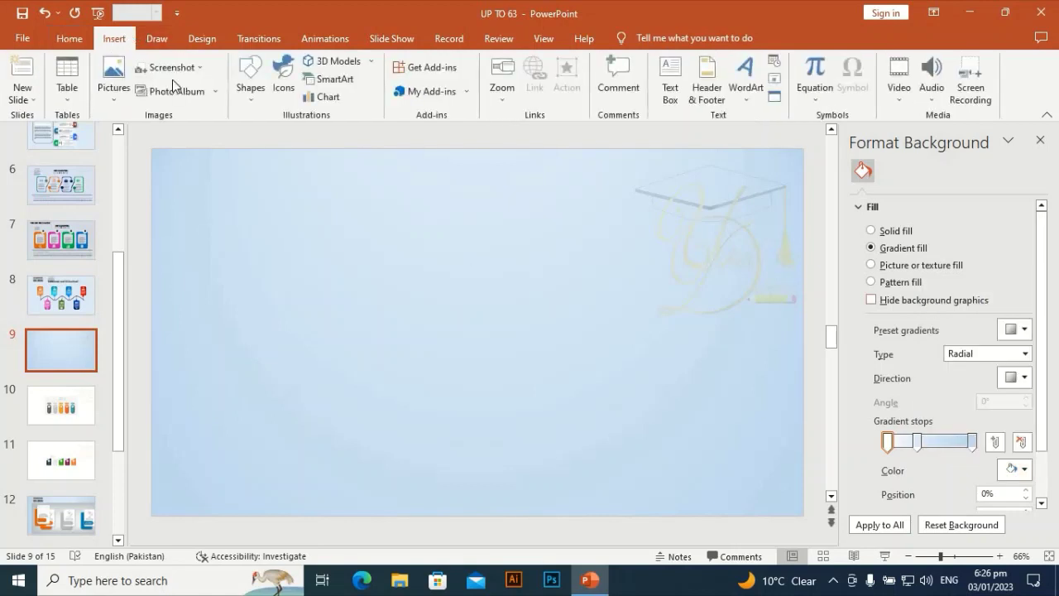
Draw a large rounded rectangle card, duplicate it, and place the copy to the right.
click(249, 78)
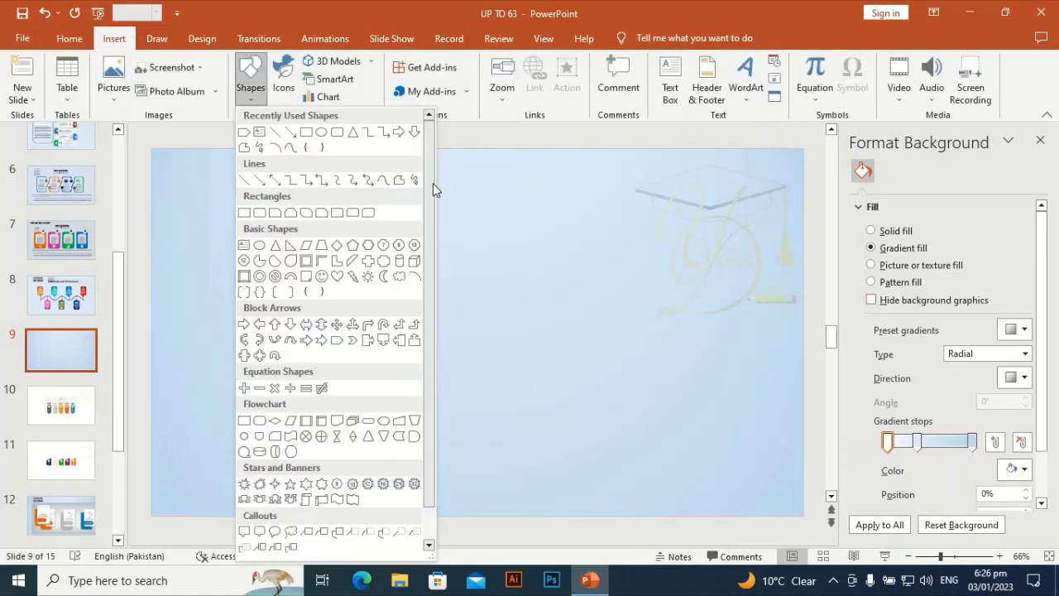
click(336, 133)
mouse_move(240, 280)
mouse_down()
mouse_move(303, 395)
mouse_move(354, 423)
mouse_move(356, 439)
mouse_up()
drag(316, 358, 300, 329)
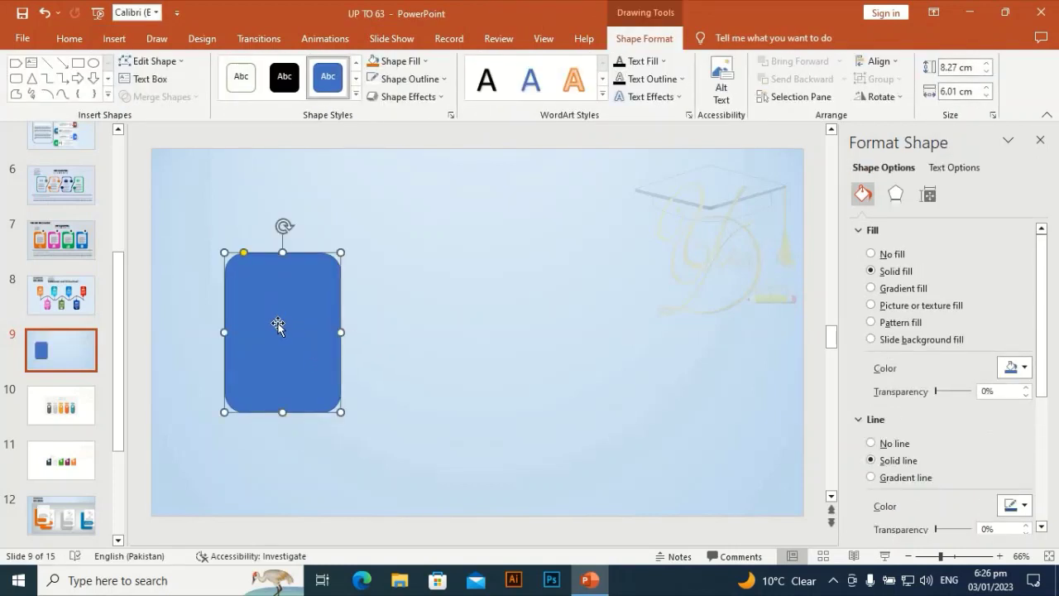
key(ctrl+d)
drag(440, 277, 440, 278)
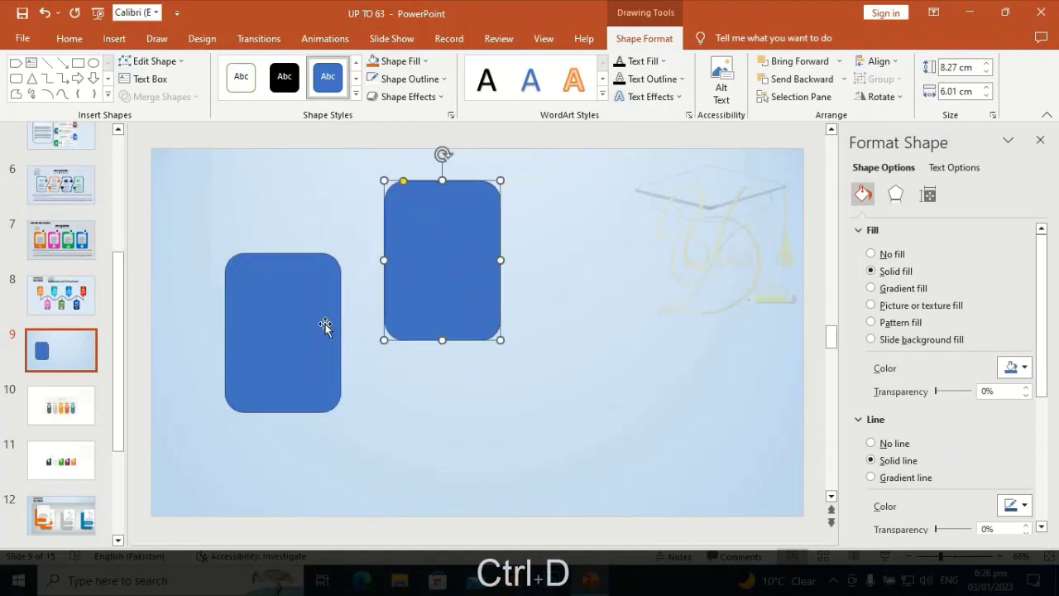
click(309, 328)
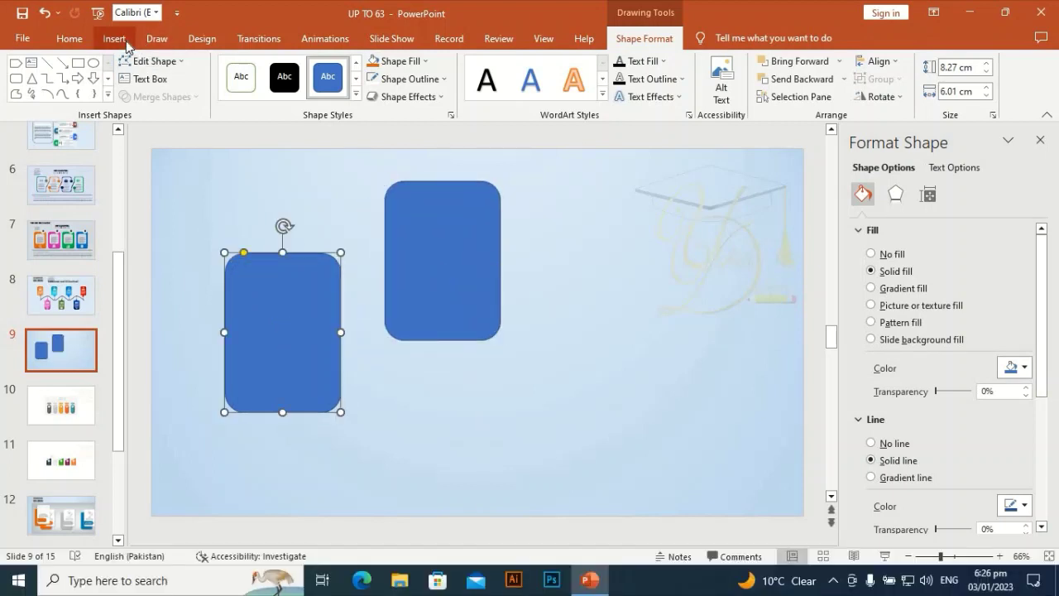
Draw a small rounded rectangle inside the left card and combine them to cut a window.
click(114, 38)
click(250, 78)
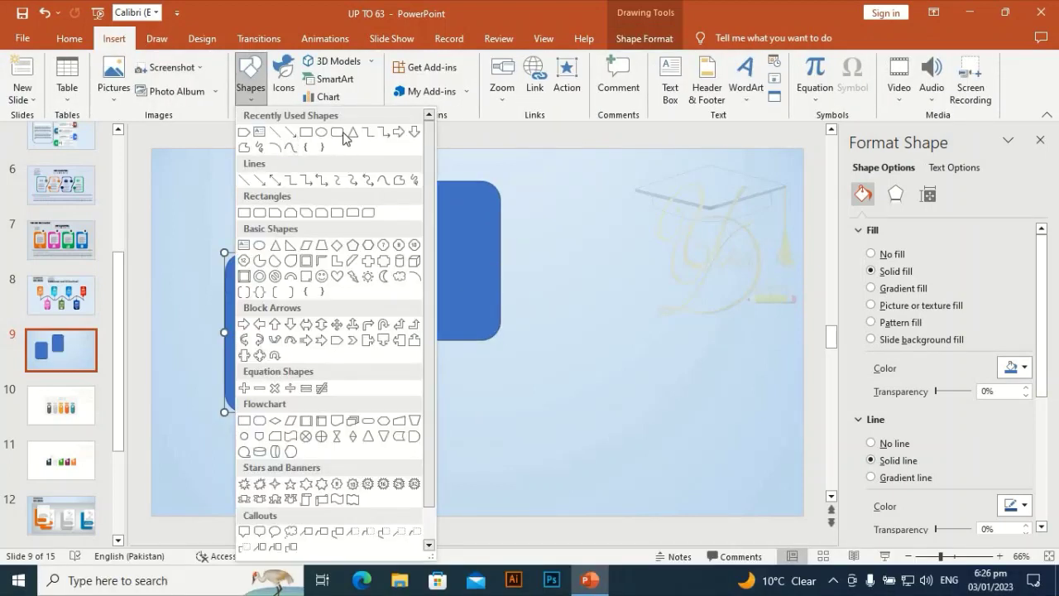
click(339, 131)
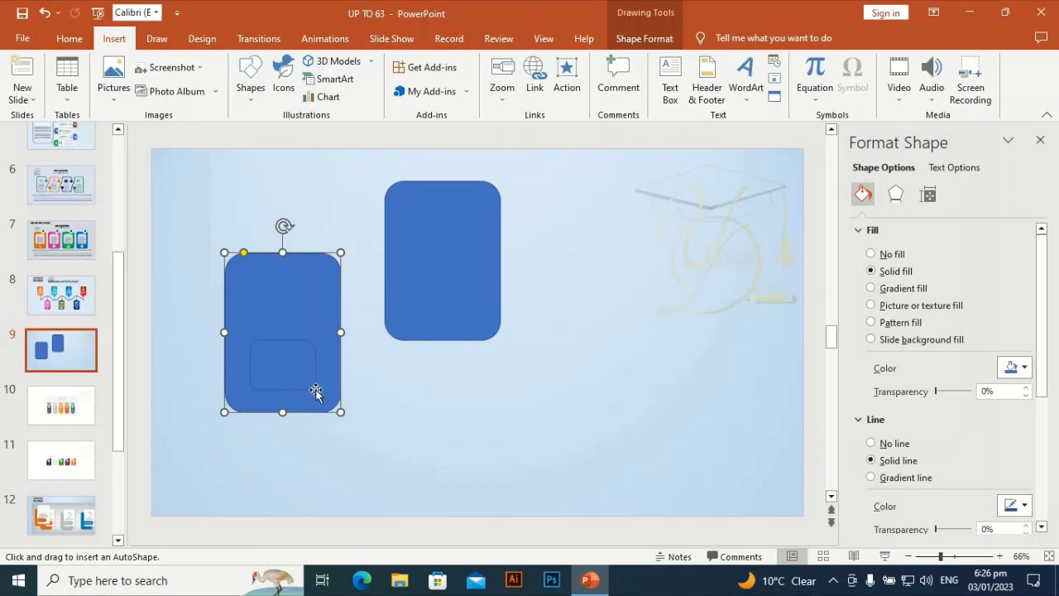
drag(315, 391, 293, 379)
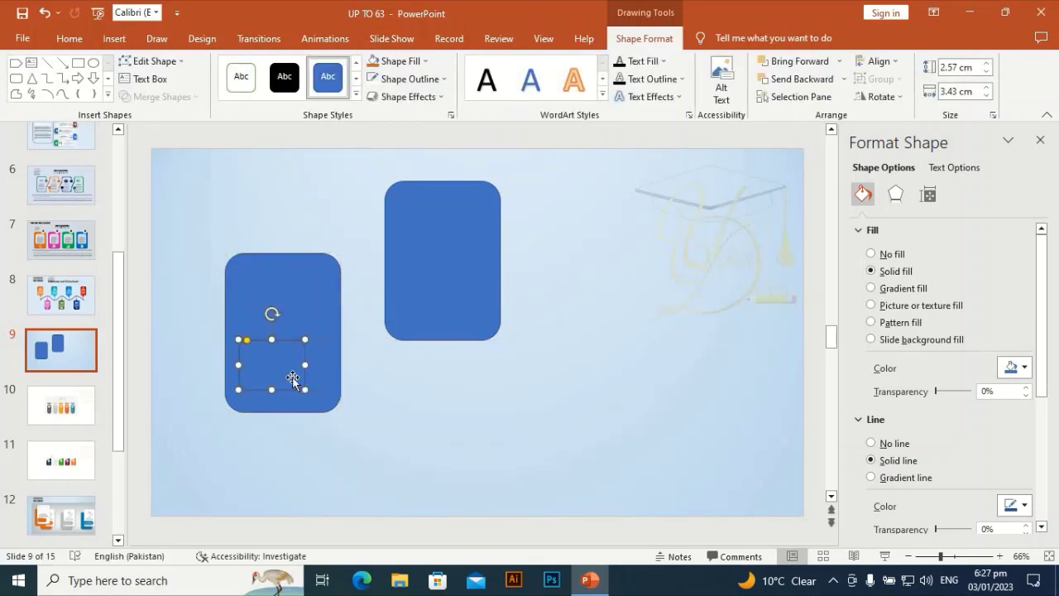
shift+click(272, 272)
click(154, 101)
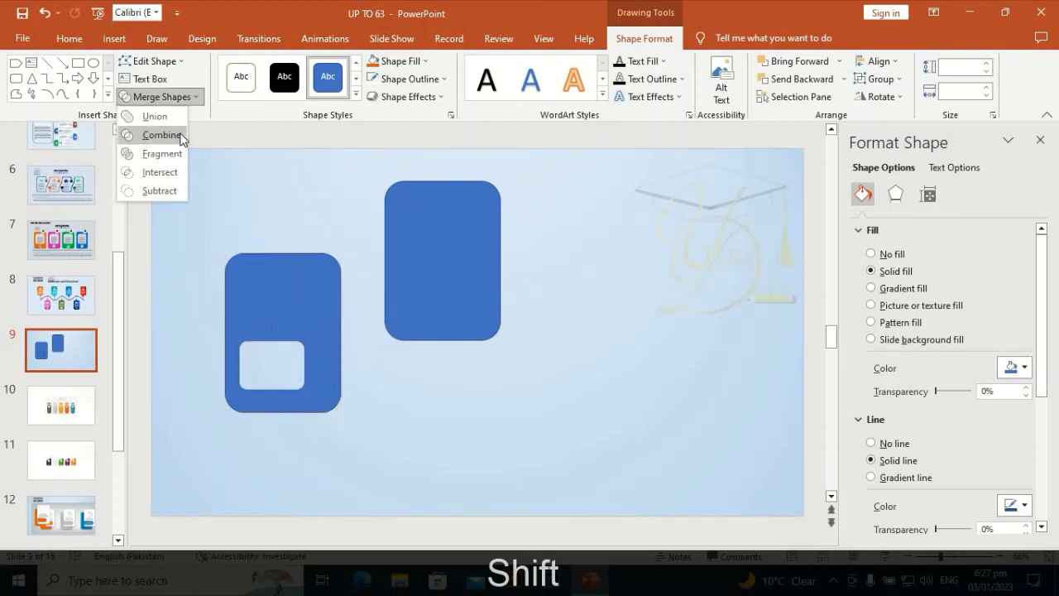
click(160, 134)
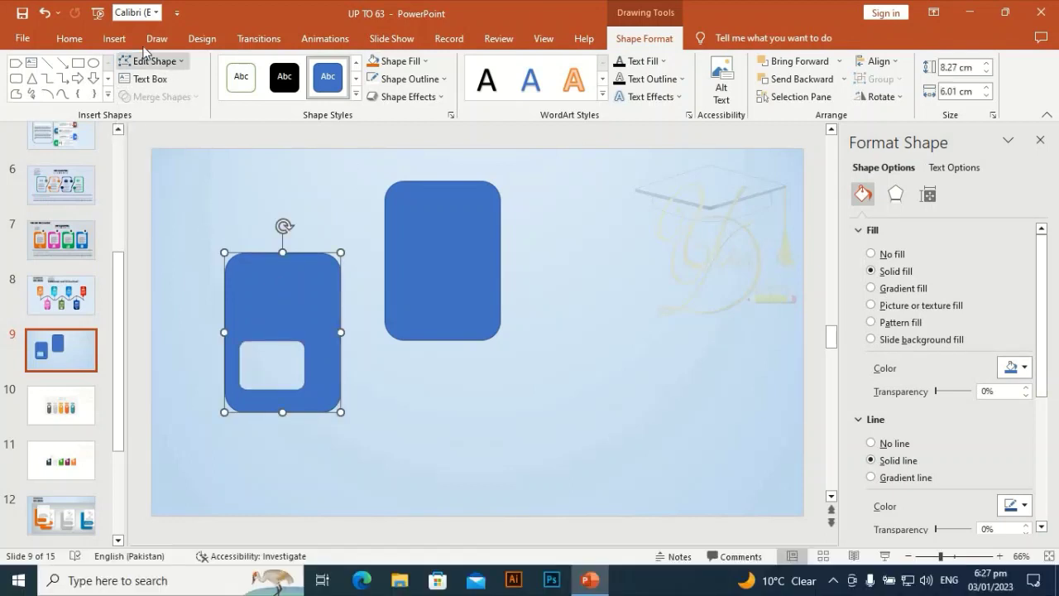
click(114, 39)
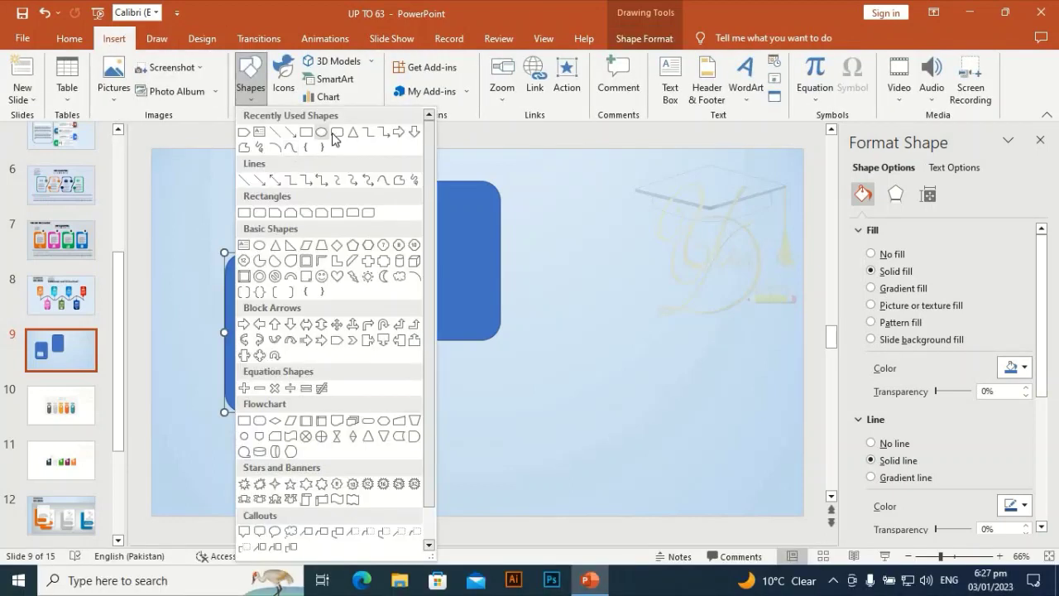
Draw a pentagon arrow tab below the right card.
click(338, 337)
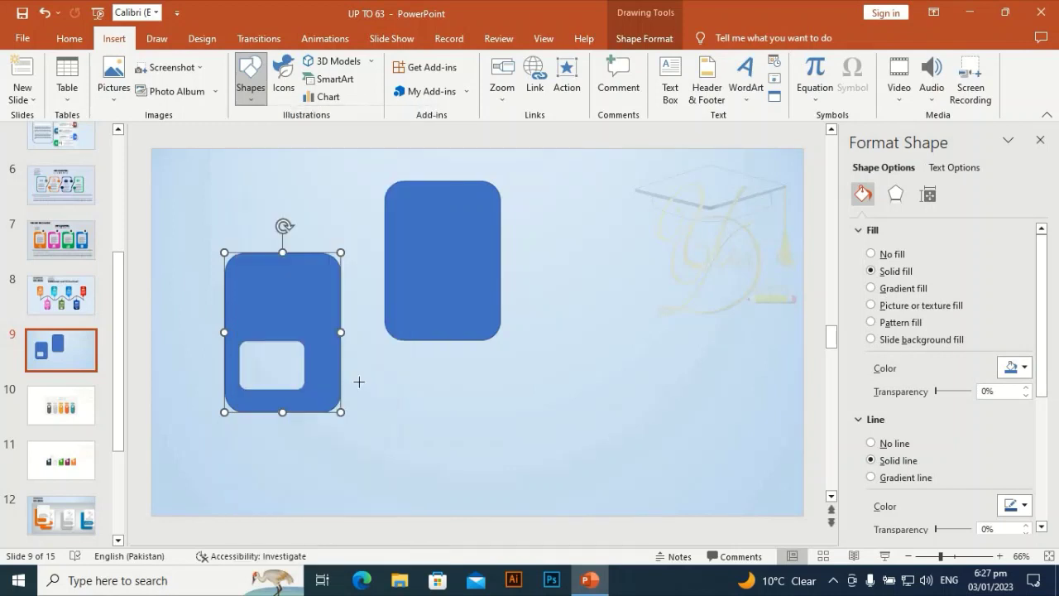
drag(385, 398, 494, 374)
click(122, 41)
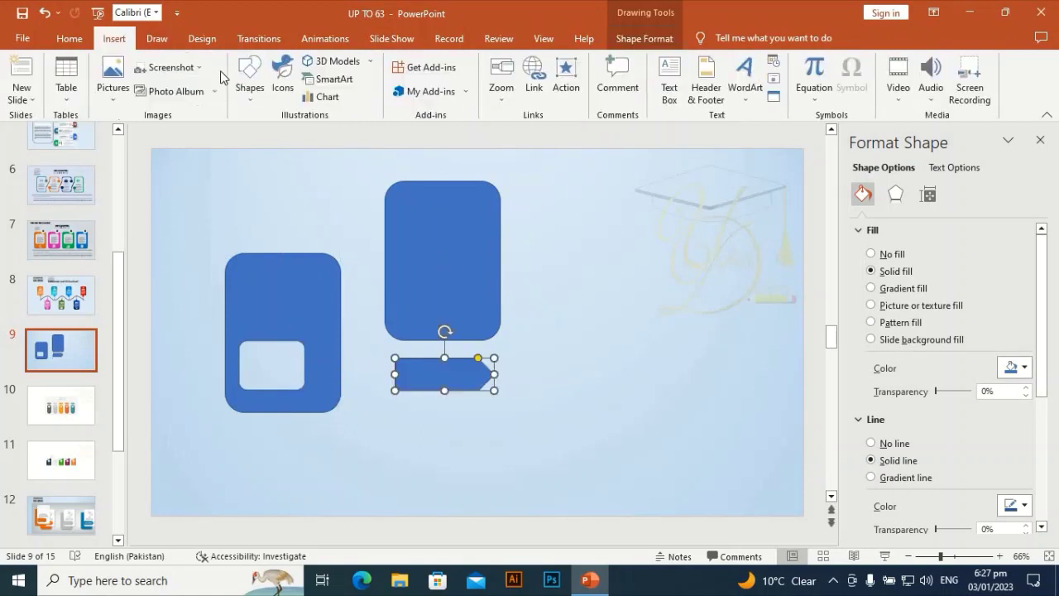
Draw a small rectangle just left of the arrow and nudge it into place.
click(250, 78)
click(306, 133)
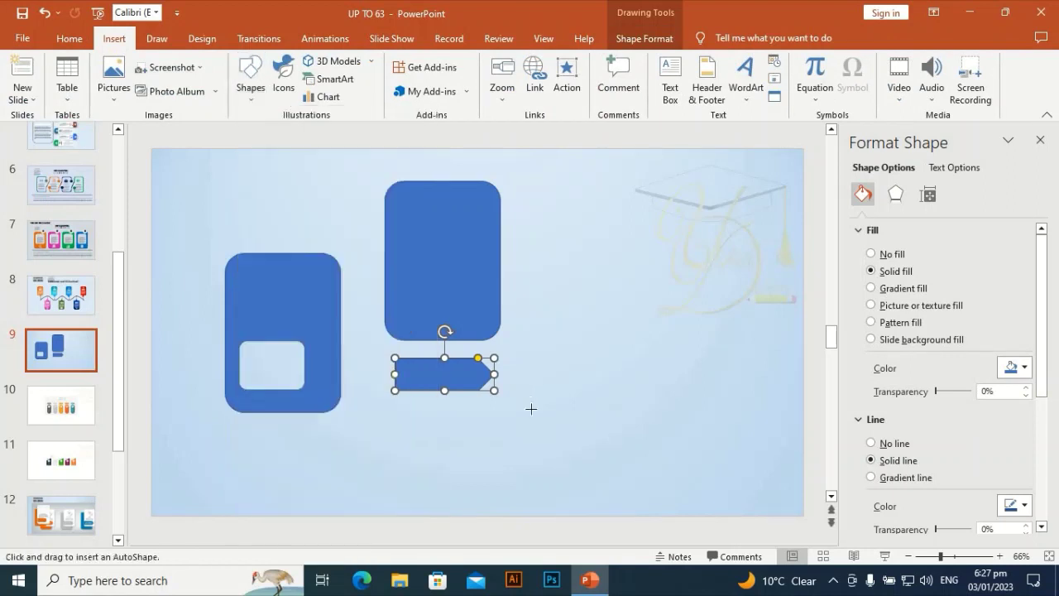
mouse_move(376, 375)
mouse_down()
mouse_move(385, 395)
mouse_move(406, 385)
mouse_move(407, 402)
mouse_move(415, 396)
mouse_move(385, 381)
mouse_up()
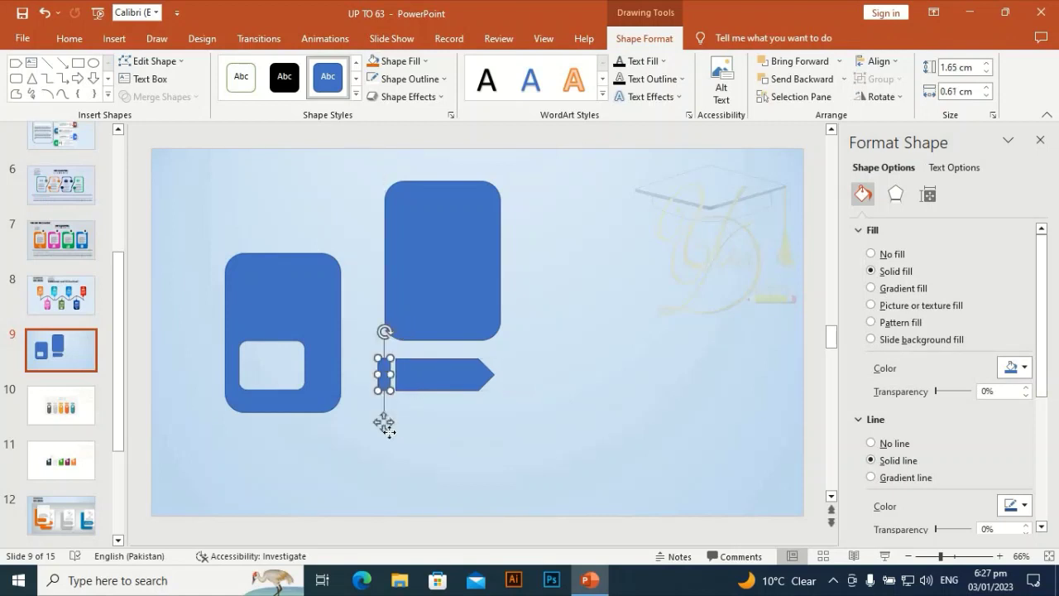
key(Up)
key(Up)
key(Up)
key(Up)
key(Up)
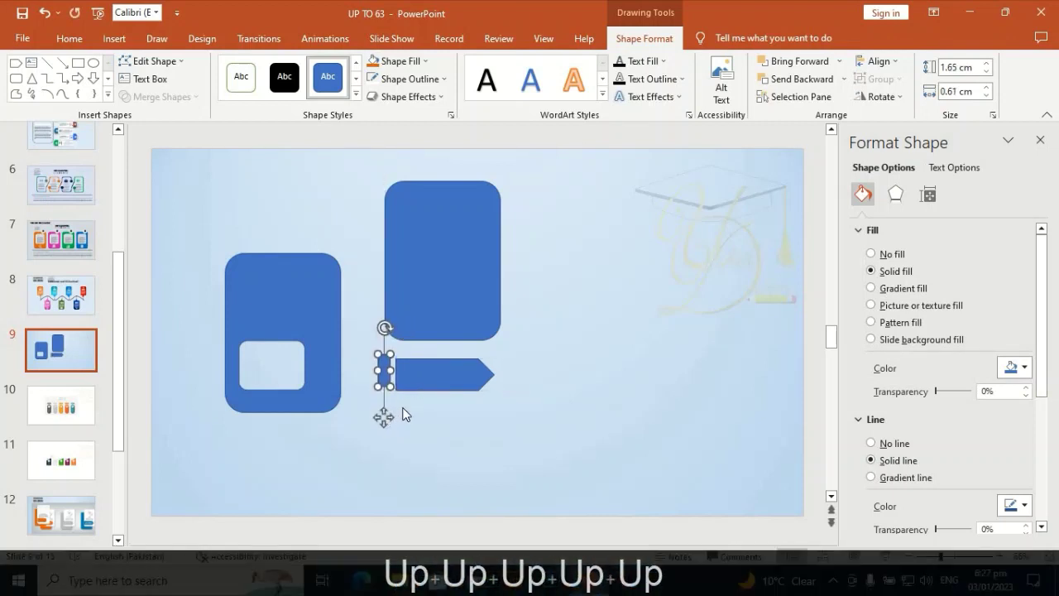
key(Right)
key(Right)
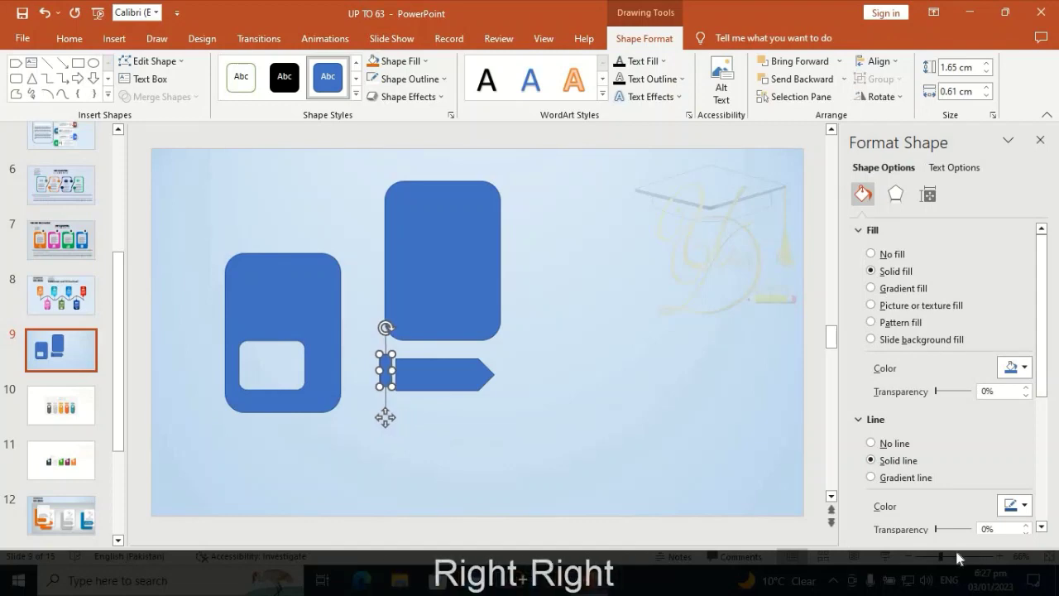
drag(945, 558, 965, 557)
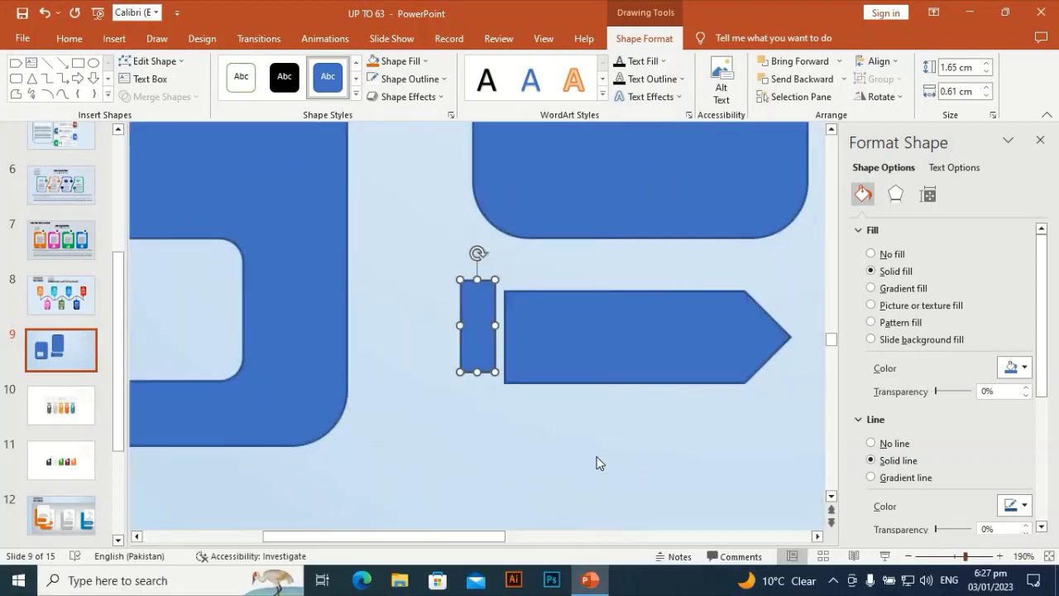
Nudge the small rectangle down and remove the outlines from it and the arrow.
click(499, 369)
click(478, 330)
key(Down)
key(Down)
click(558, 347)
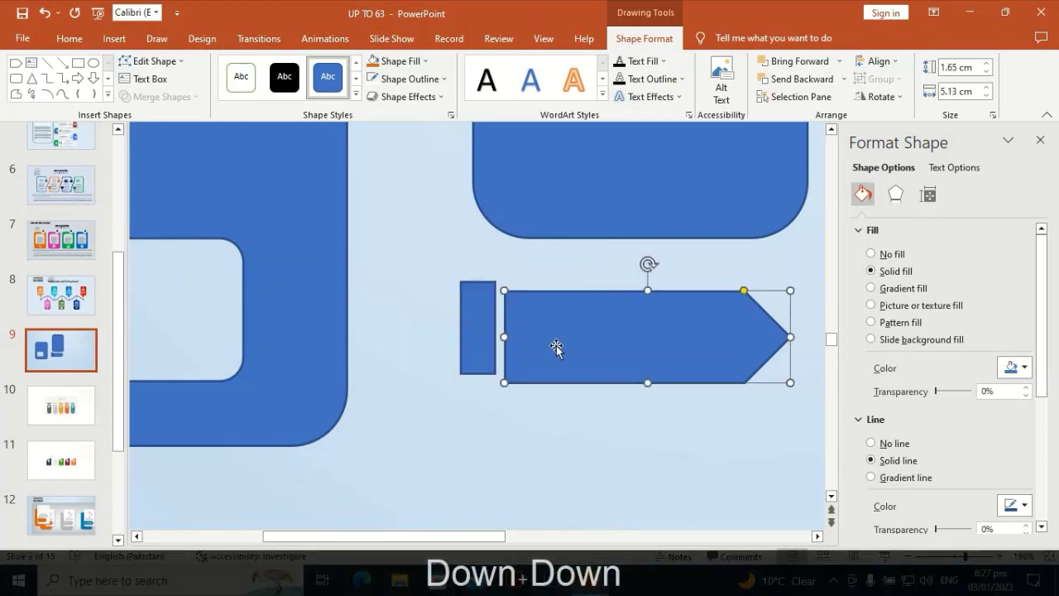
shift+click(477, 331)
click(441, 78)
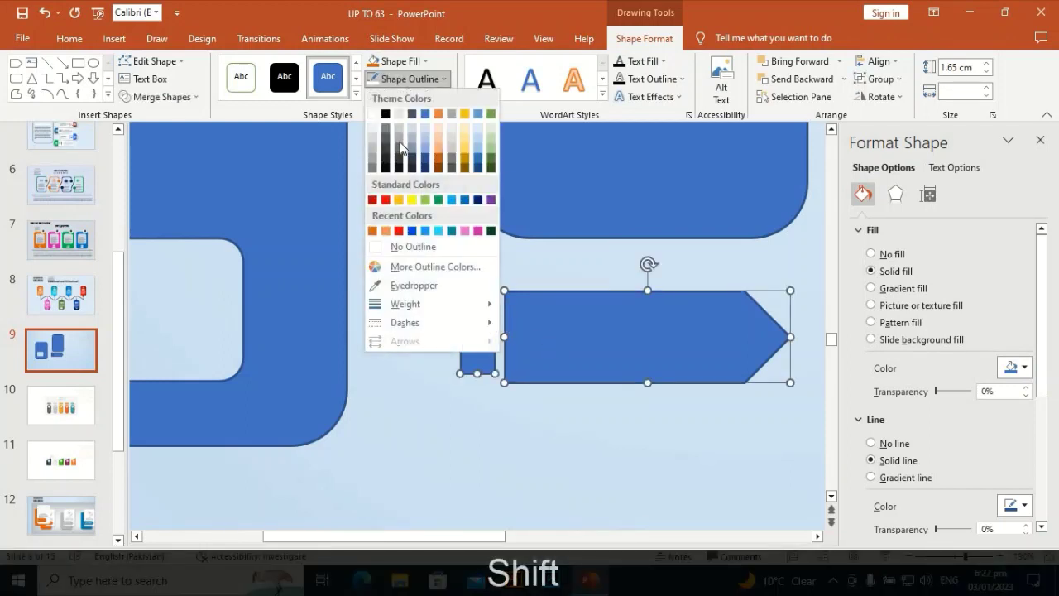
click(383, 248)
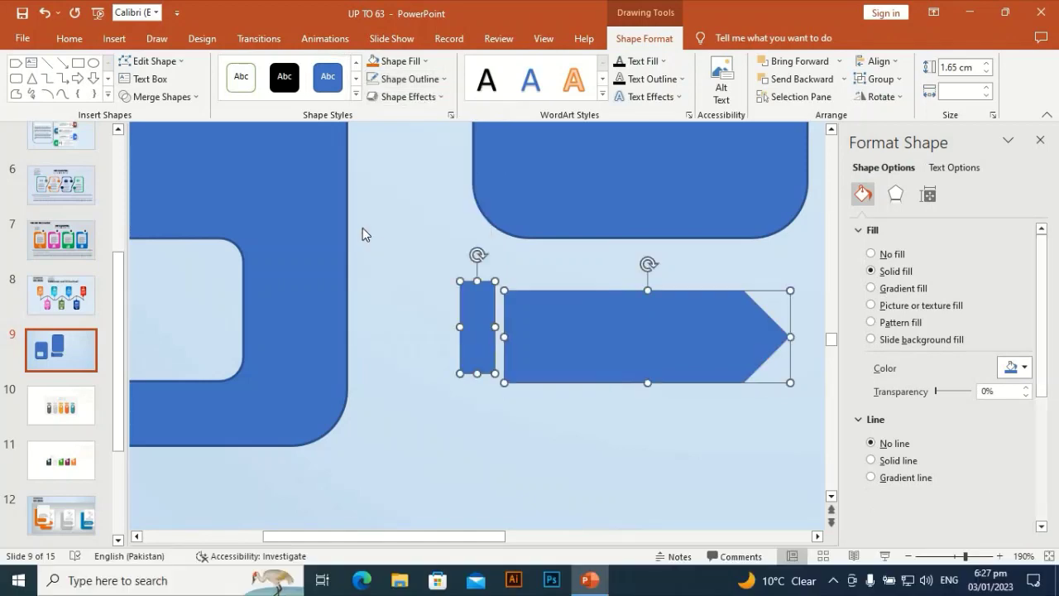
Edit the small rectangle's right-hand corner points to taper it into a slanted piece.
click(154, 61)
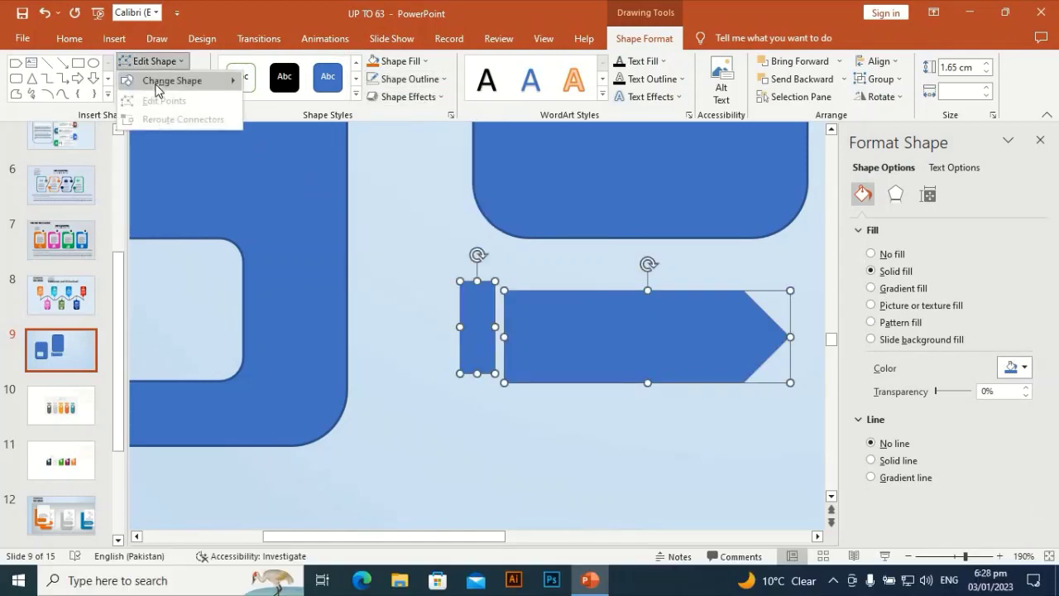
click(507, 308)
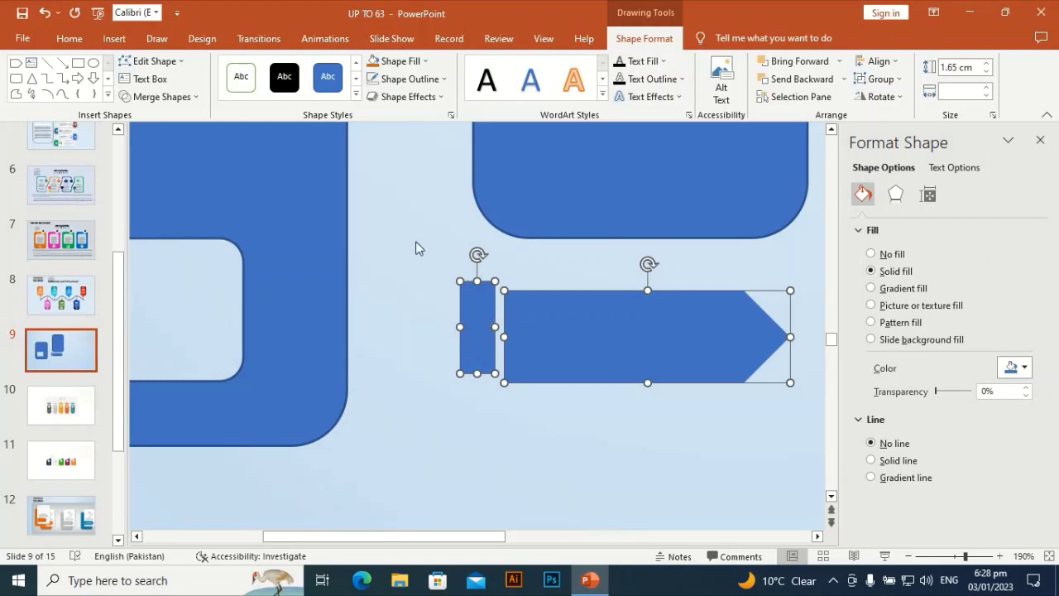
click(500, 315)
click(482, 312)
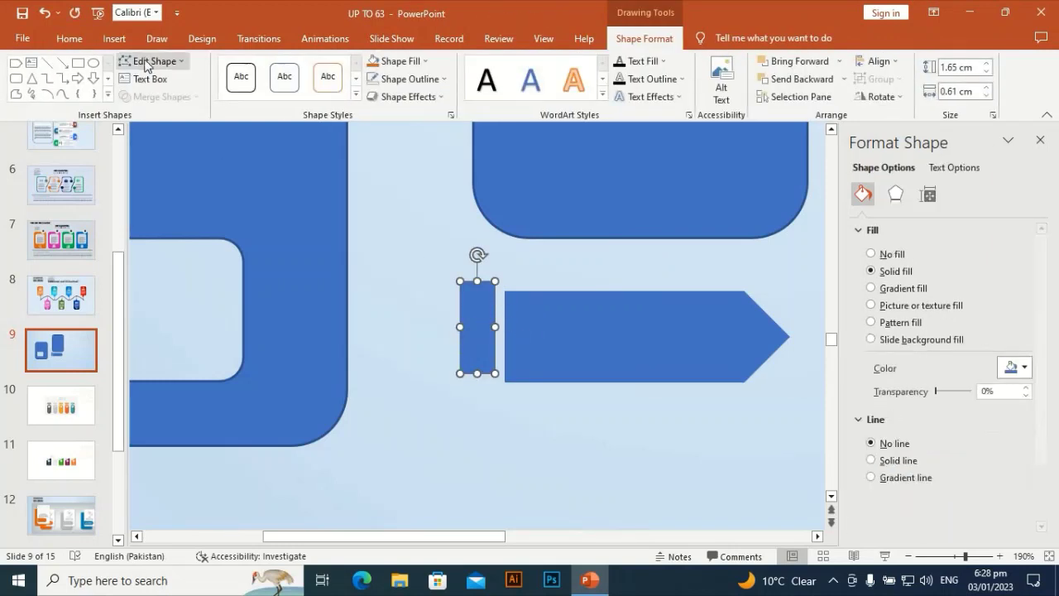
click(149, 61)
click(154, 99)
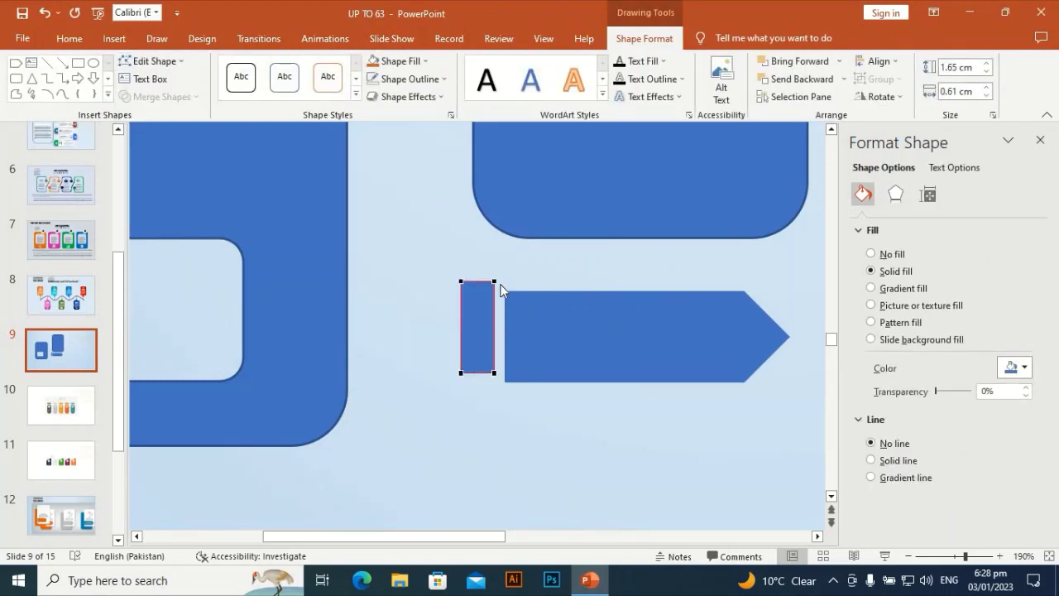
drag(494, 282, 505, 291)
drag(495, 374, 502, 414)
click(501, 414)
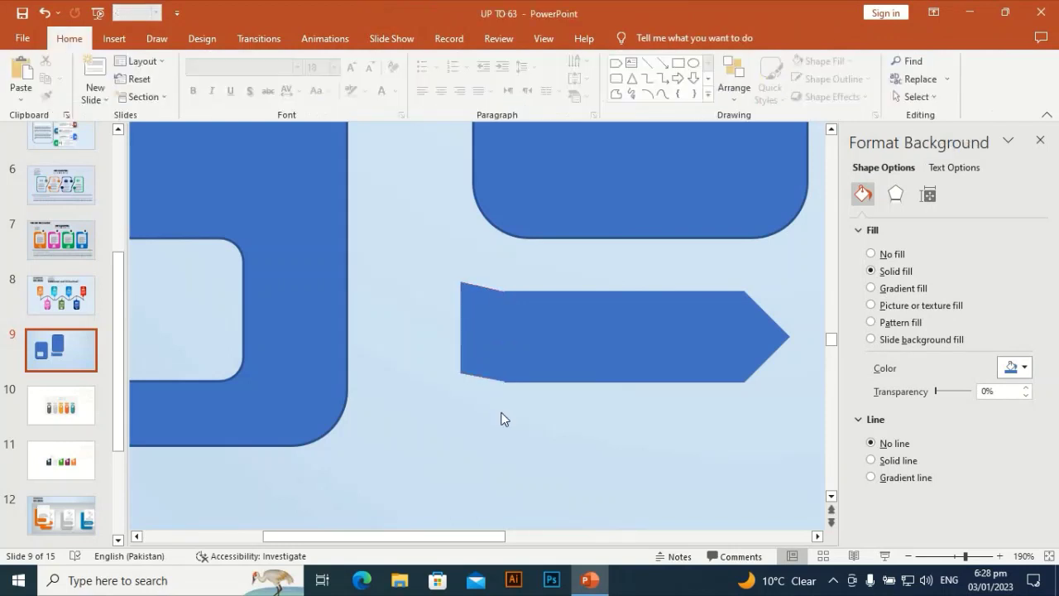
Butt the slanted piece against the arrow's left end and match the arrow's height to it.
click(493, 354)
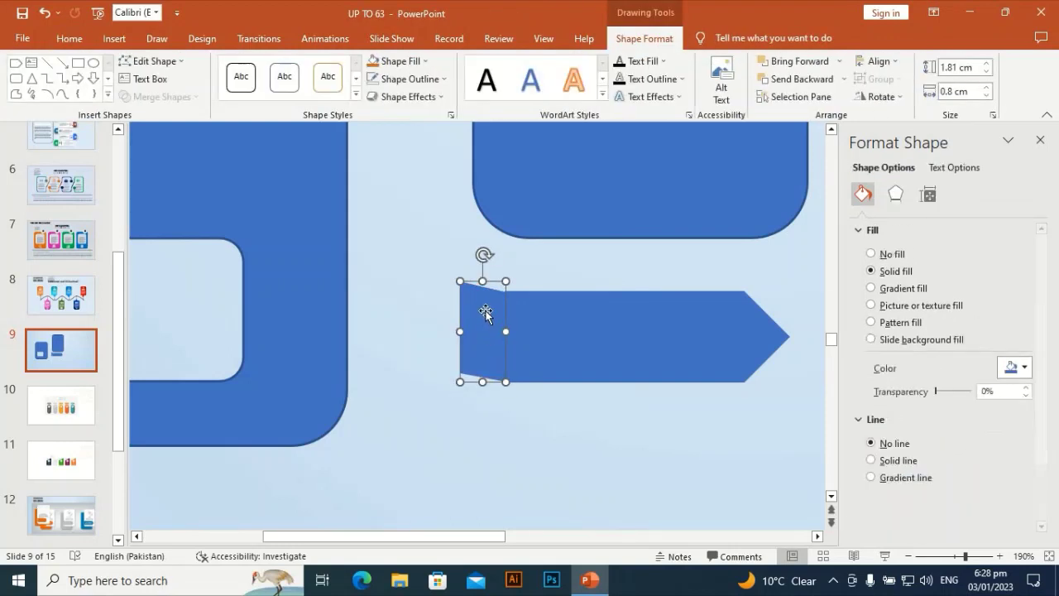
drag(485, 307, 487, 305)
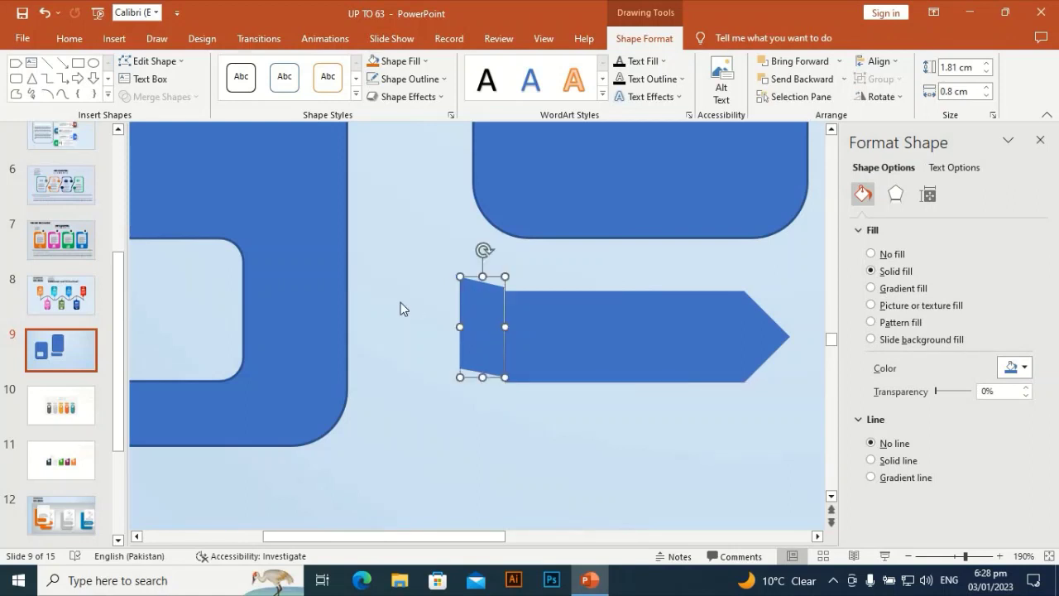
key(Down)
key(Down)
key(Down)
key(Down)
key(Down)
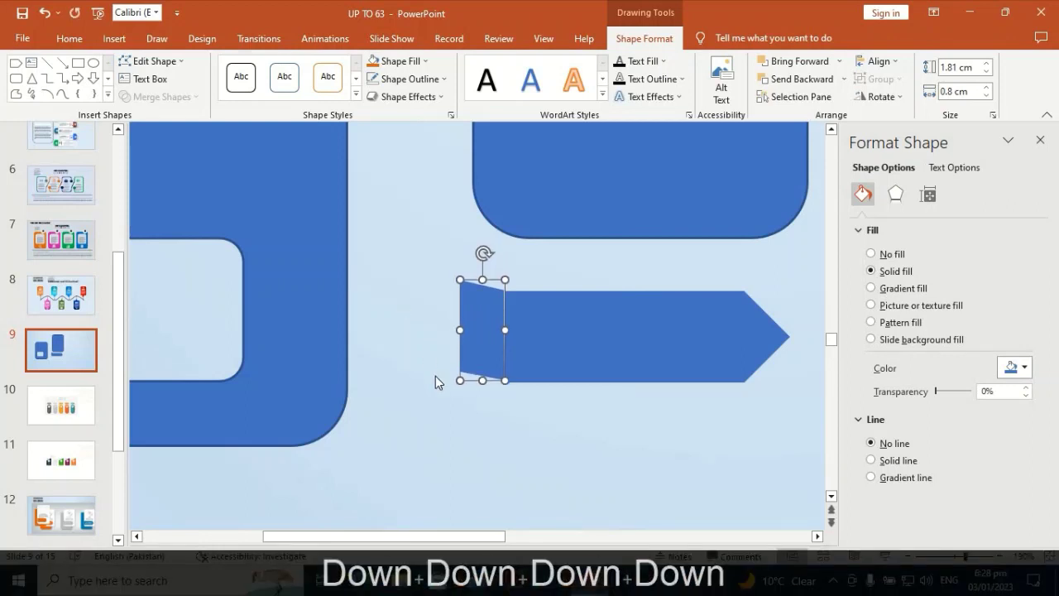
key(Right)
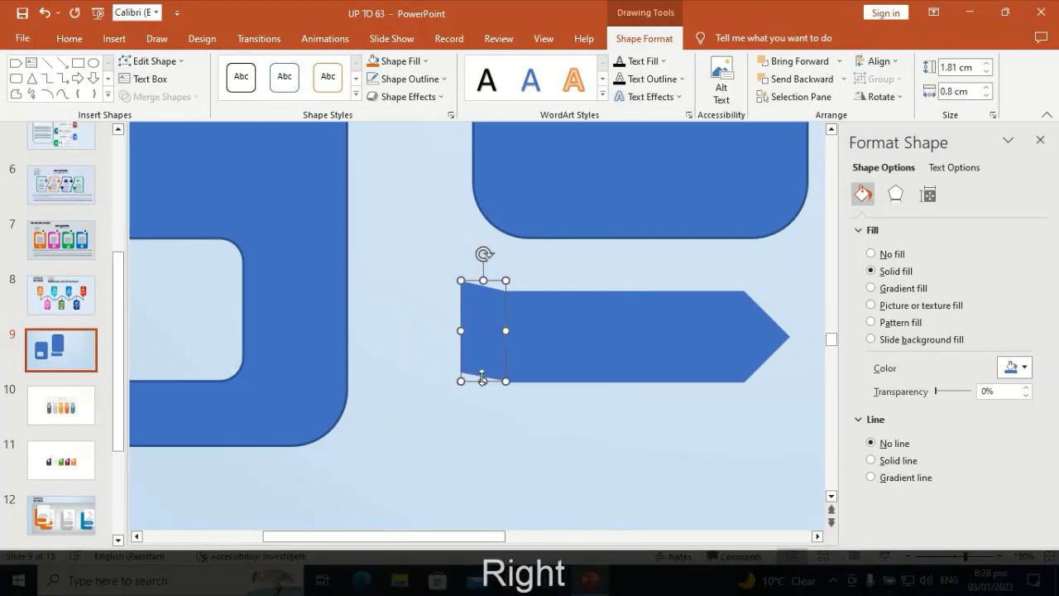
click(412, 305)
click(565, 315)
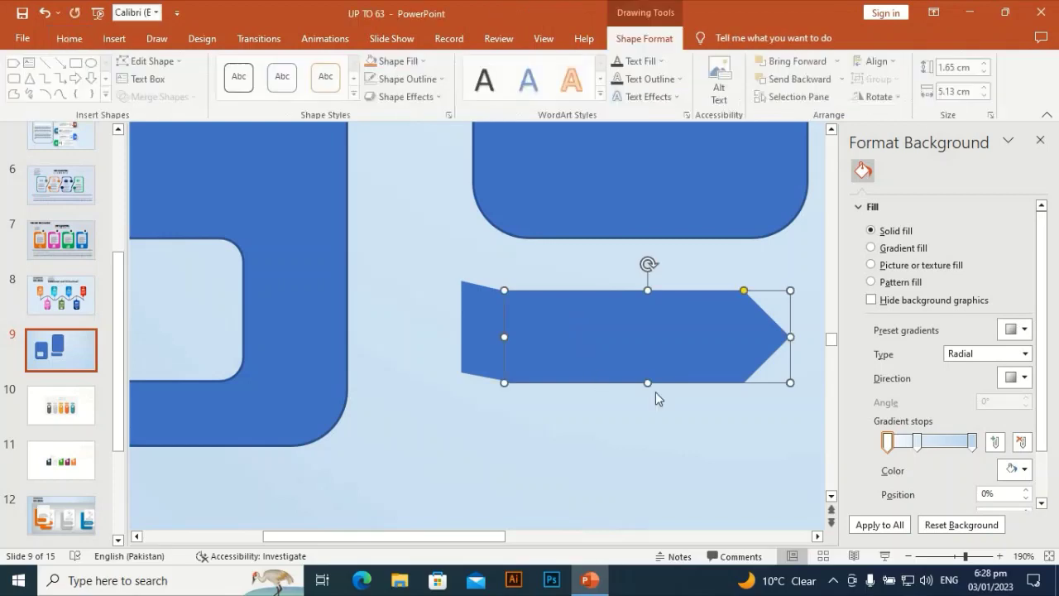
drag(648, 382, 648, 381)
key(alt)
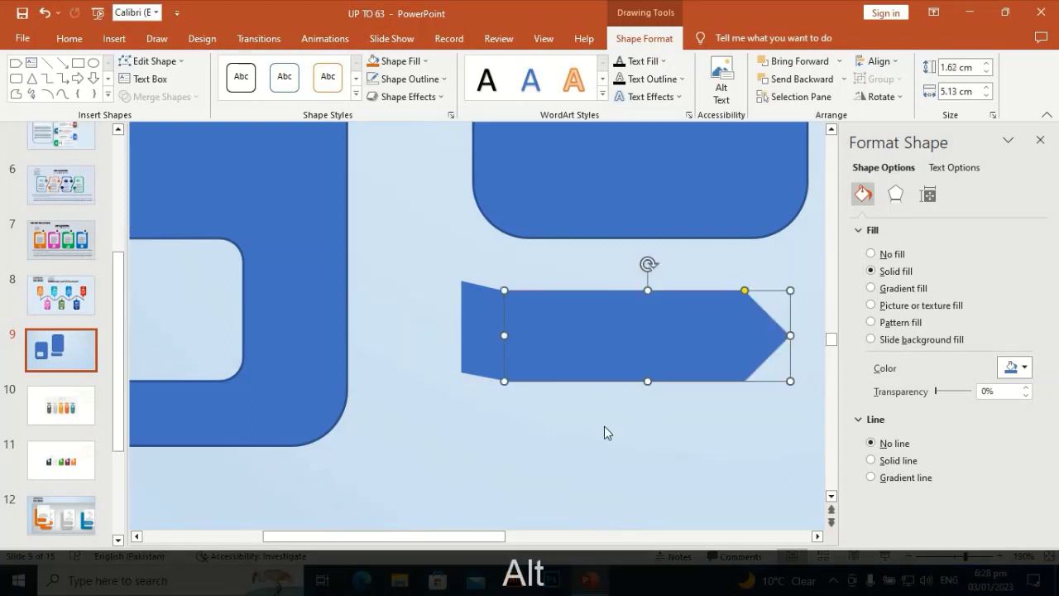
click(578, 428)
Unite the slanted piece and the arrow into a single tab shape.
click(466, 331)
shift+click(671, 337)
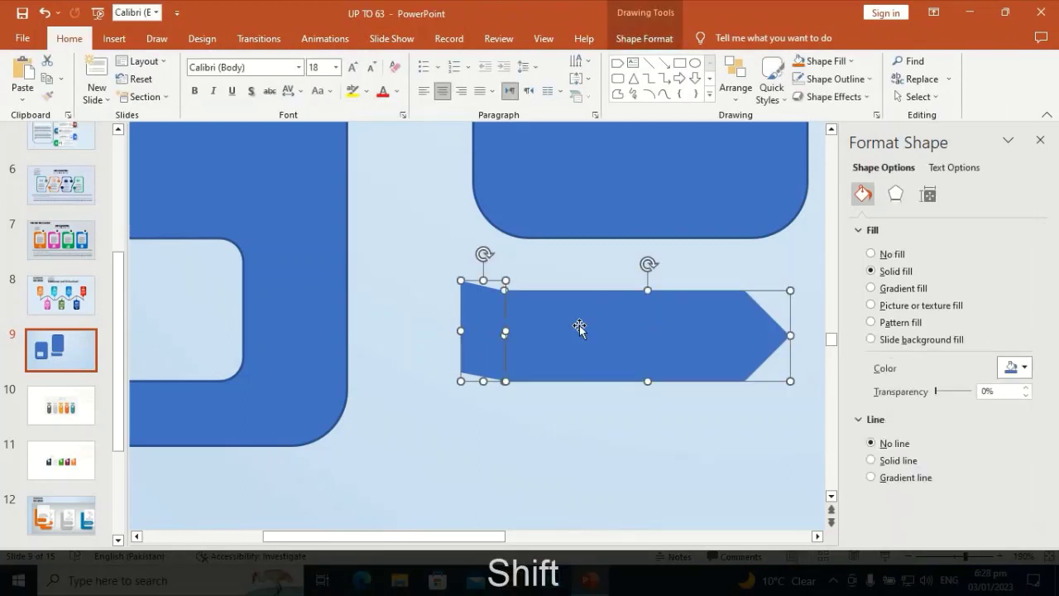
click(662, 35)
click(162, 97)
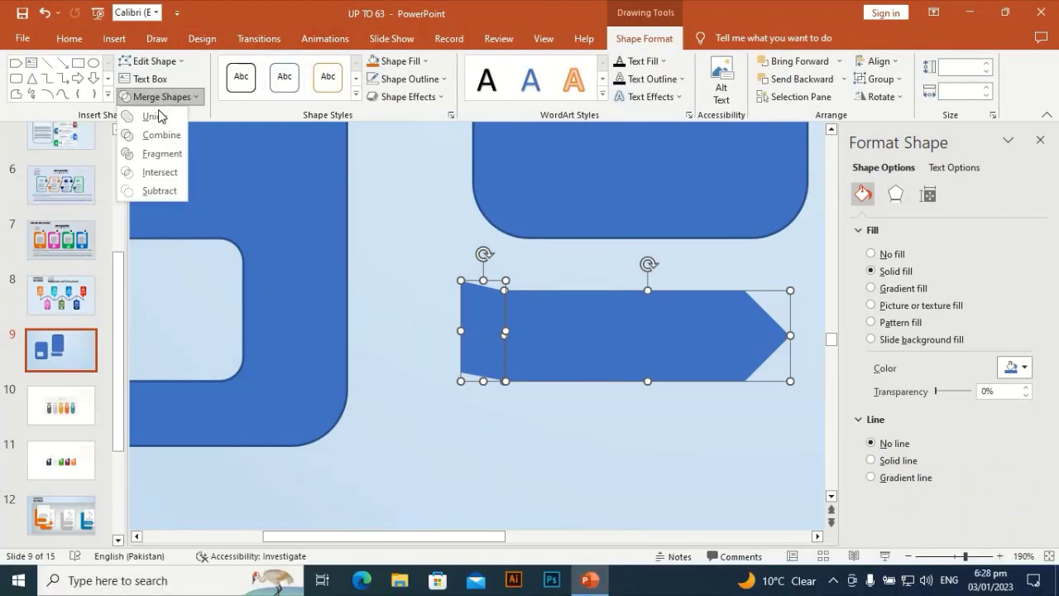
click(151, 113)
click(374, 181)
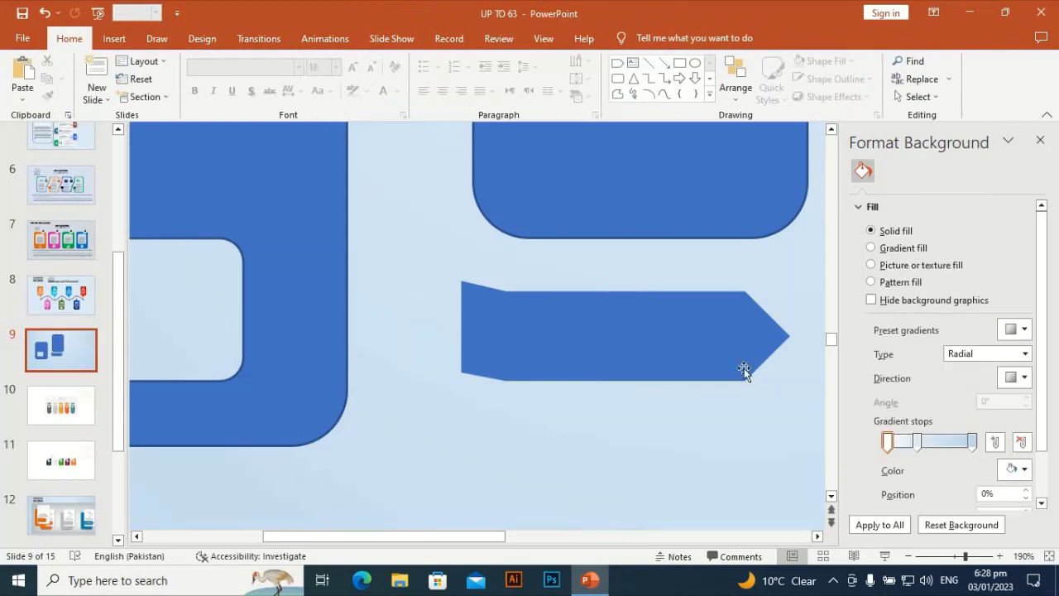
Move the merged tab onto the left card.
drag(960, 562, 954, 556)
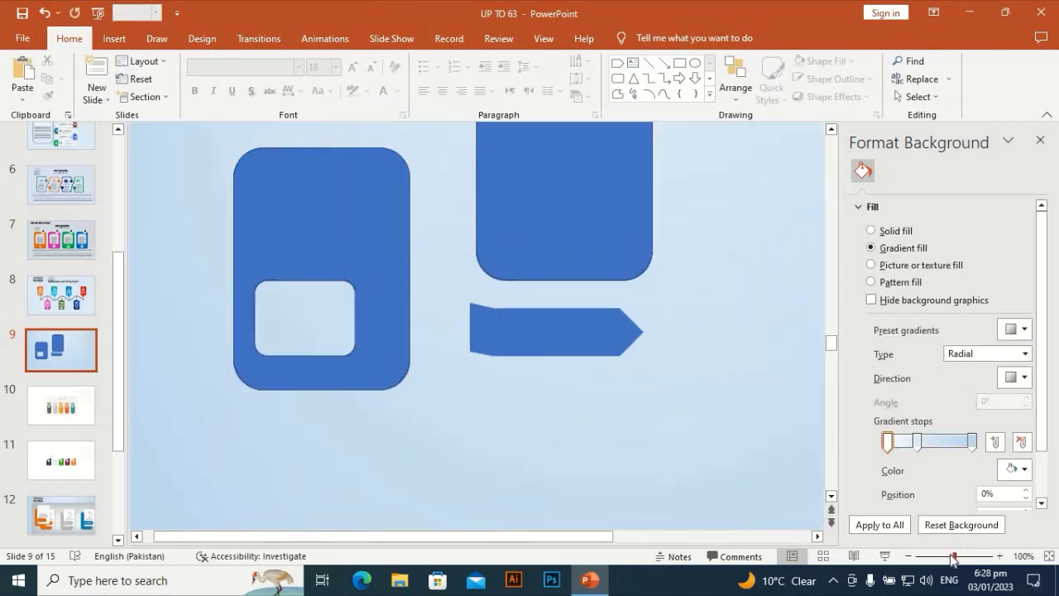
click(518, 326)
drag(407, 326, 304, 319)
Remove the left rounded card's outline.
click(284, 217)
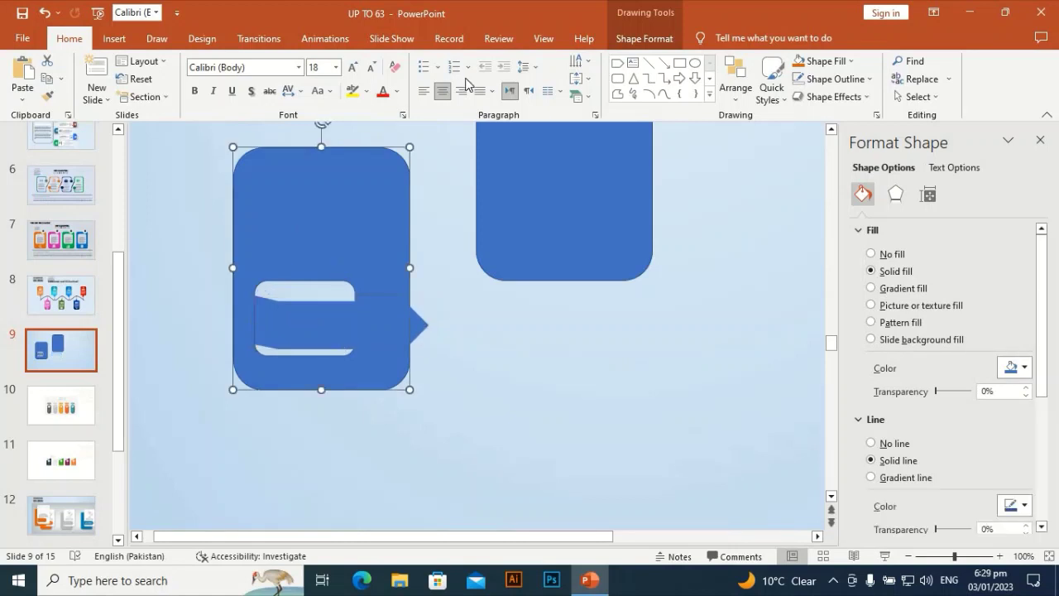
click(636, 41)
click(403, 81)
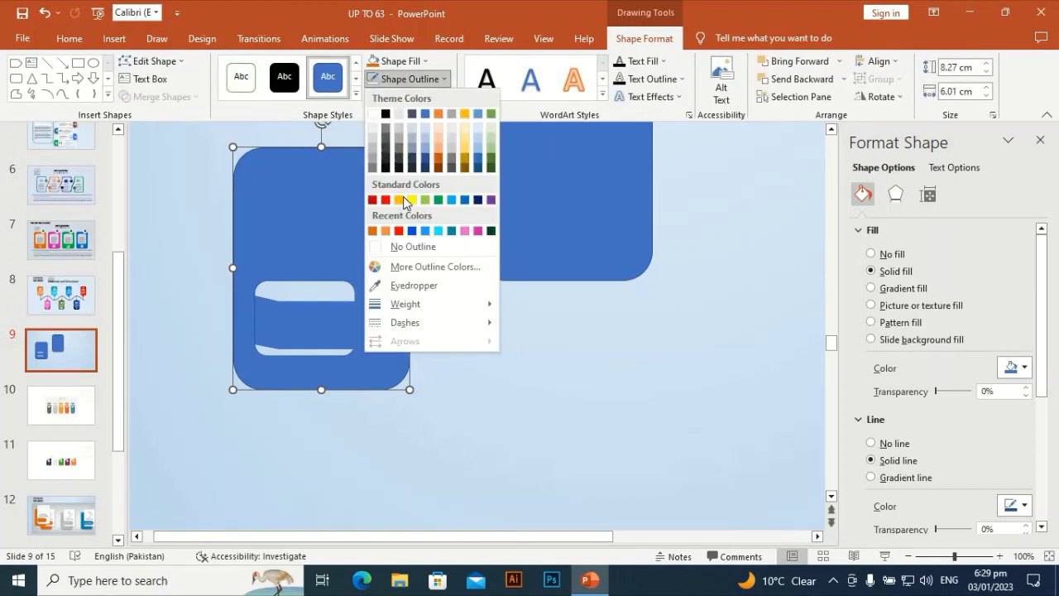
click(379, 246)
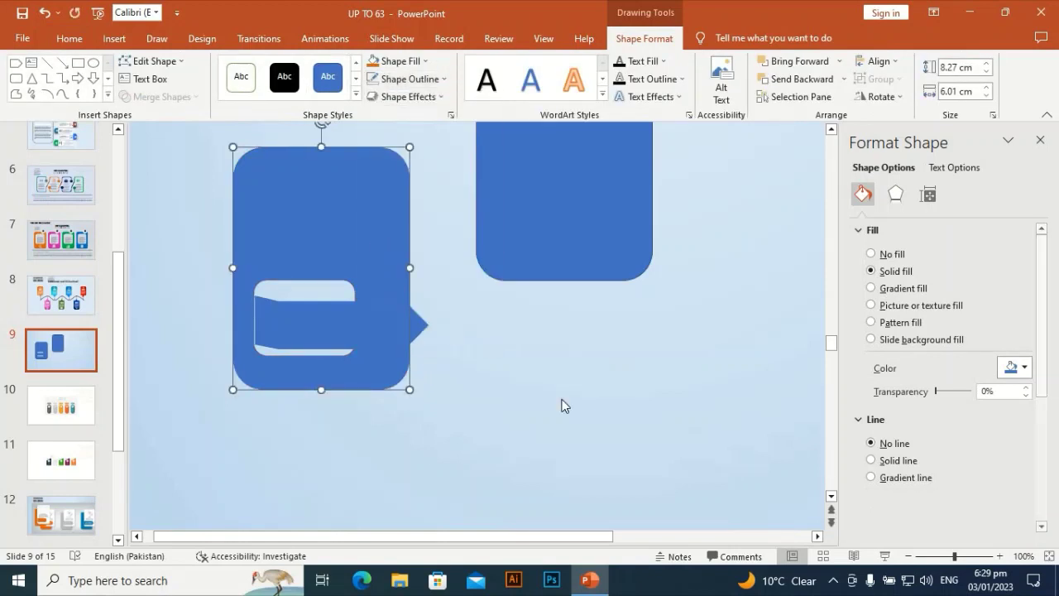
click(560, 365)
Fill the left card solid orange after briefly trying a gradient fill.
click(315, 337)
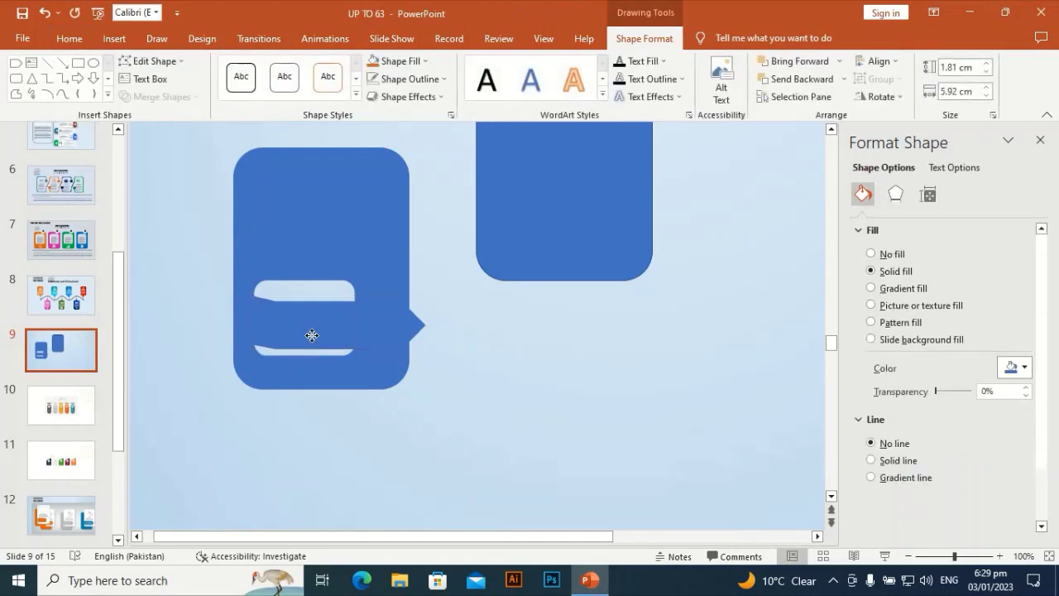
click(312, 335)
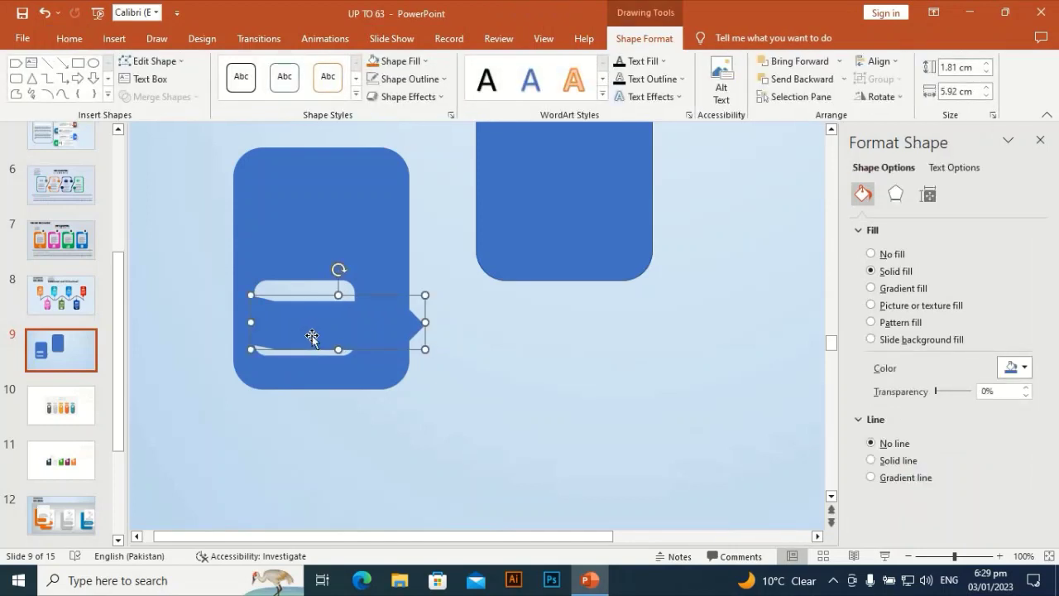
click(605, 367)
click(319, 219)
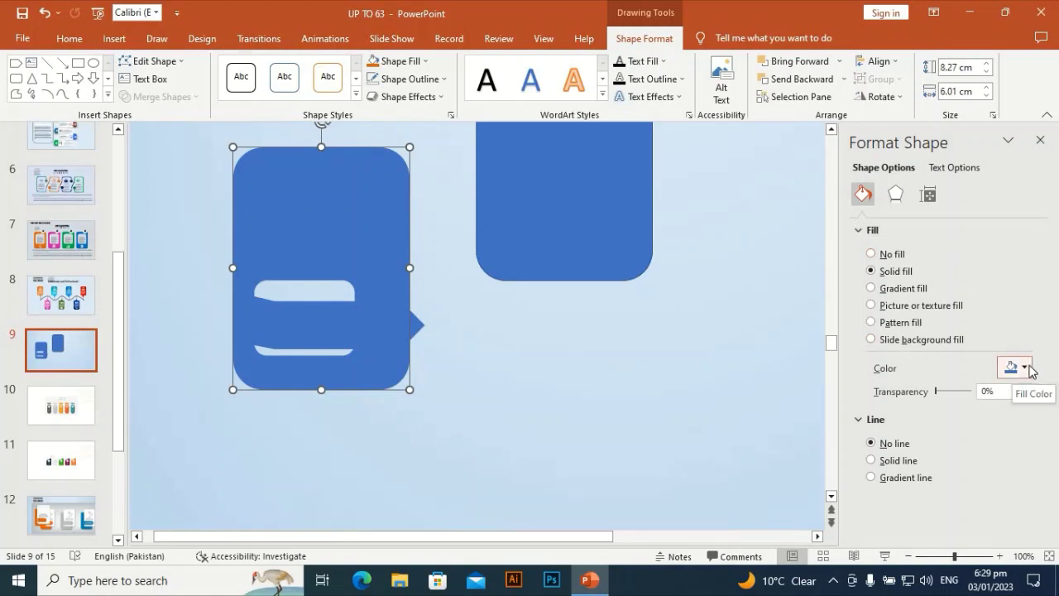
click(1026, 368)
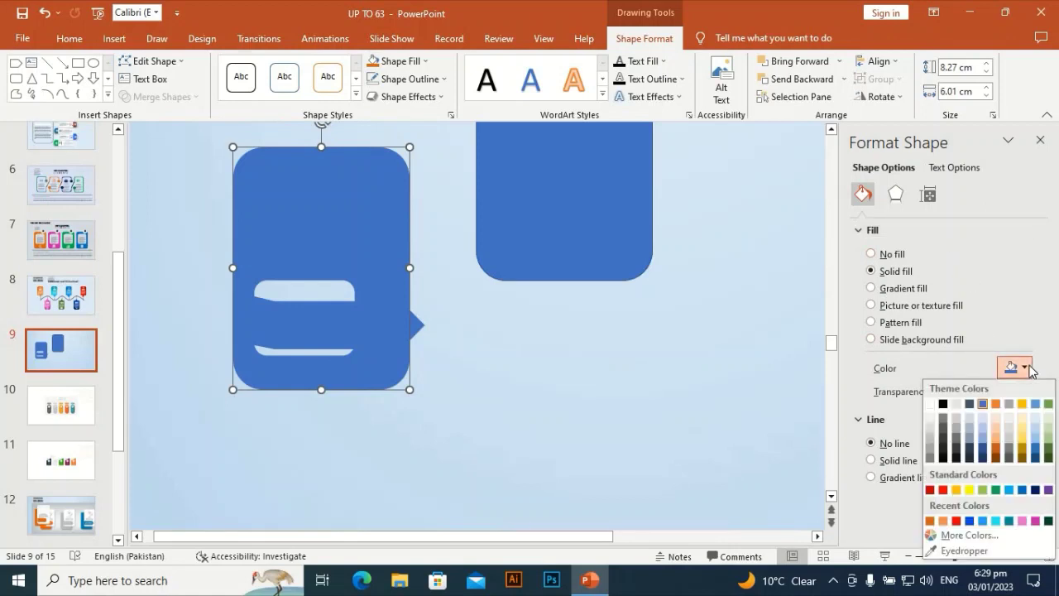
click(891, 290)
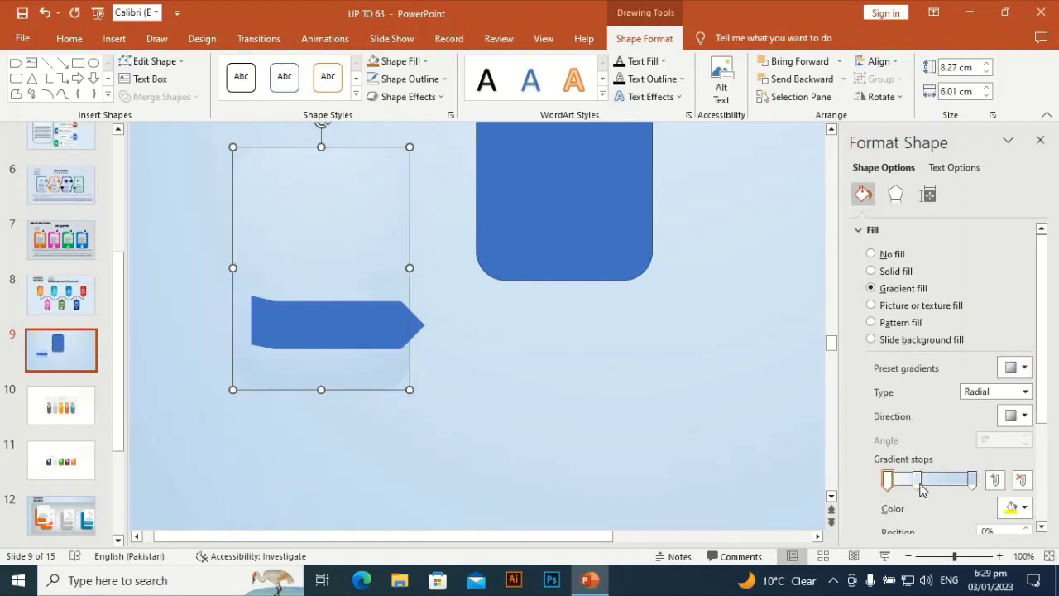
click(1023, 480)
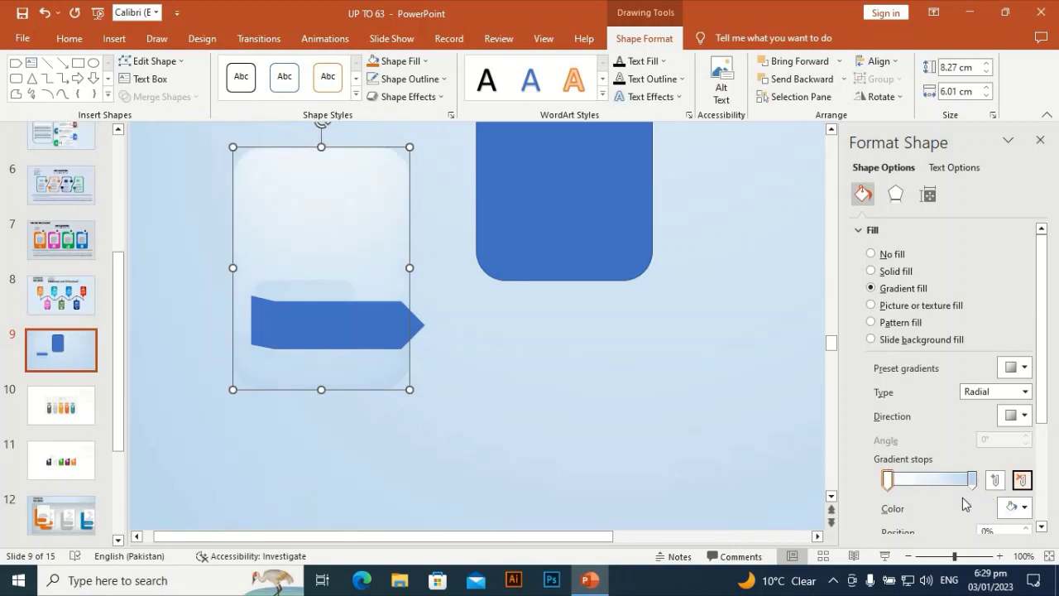
click(974, 480)
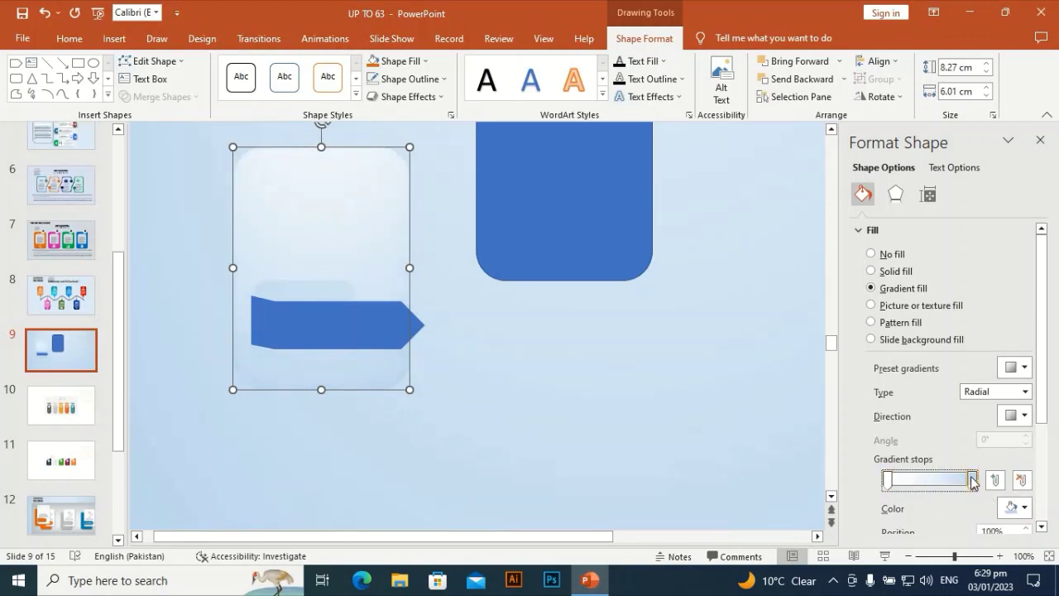
click(886, 480)
click(427, 64)
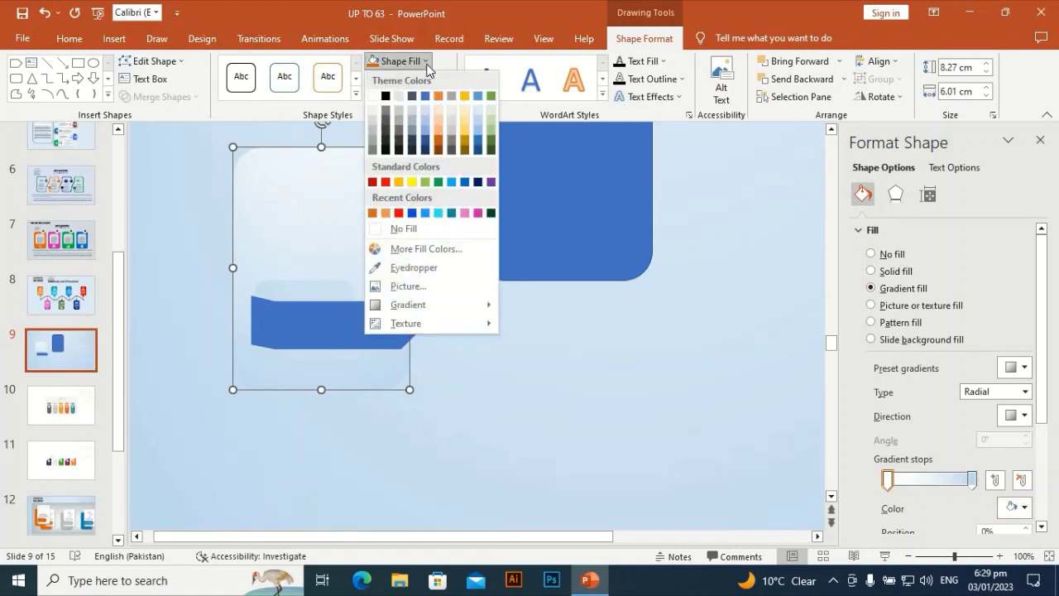
click(374, 213)
click(466, 317)
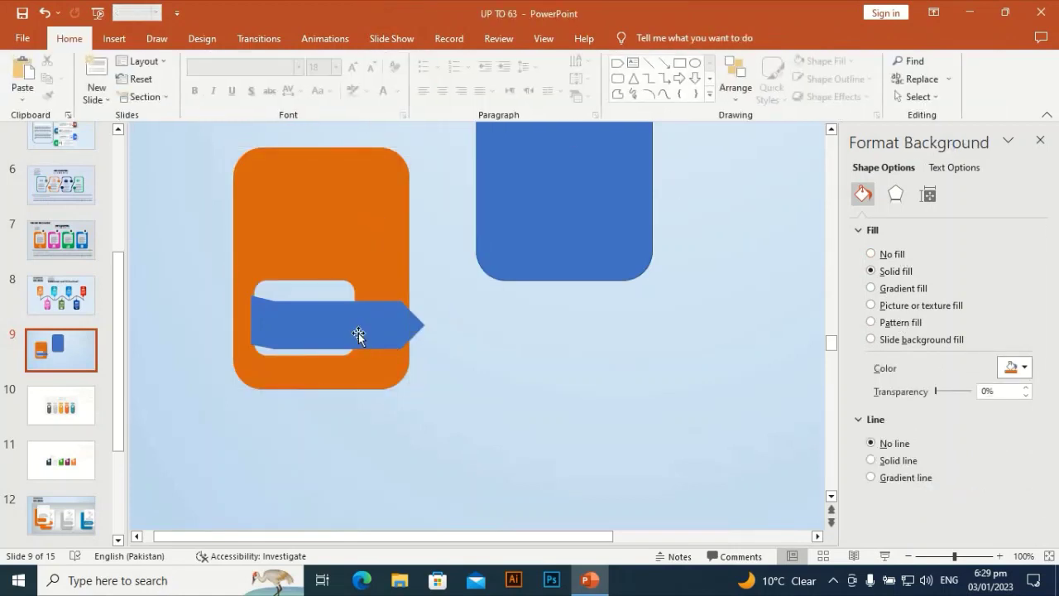
Add an extra gradient stop to the blue tab and slide a stop to 48%.
click(355, 332)
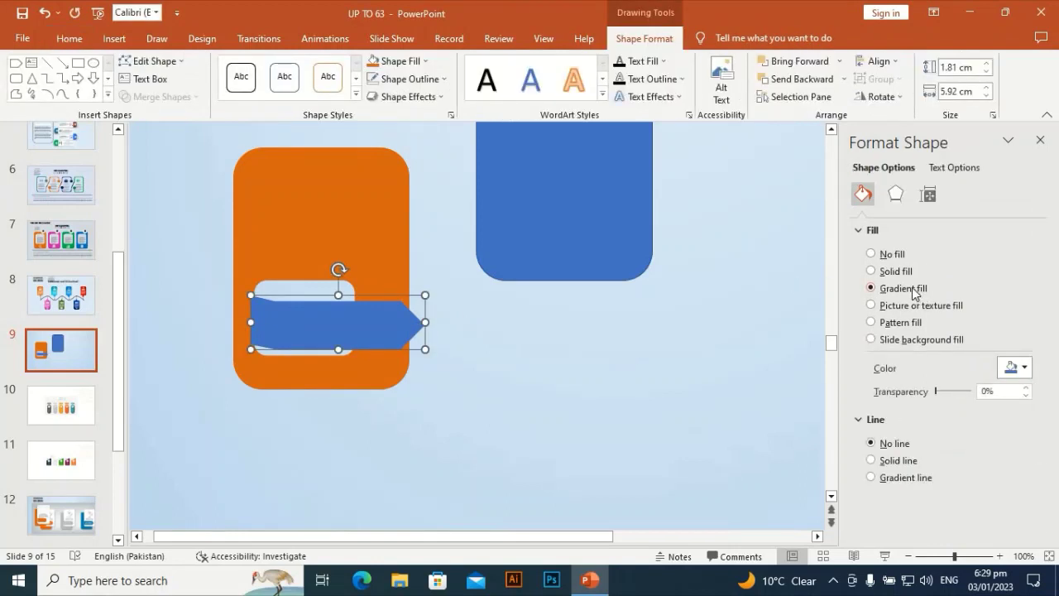
click(916, 485)
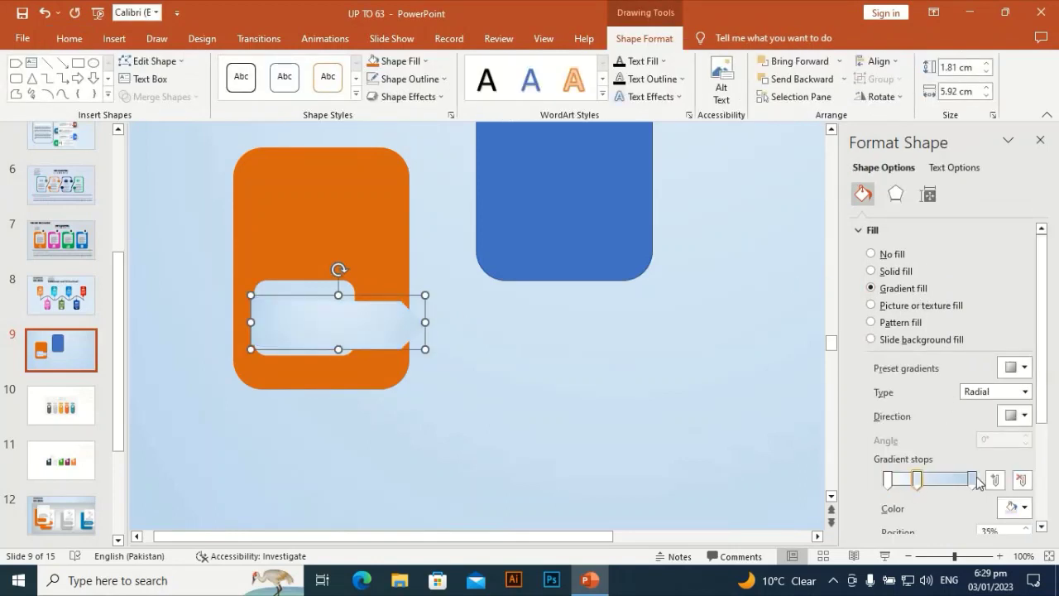
click(995, 480)
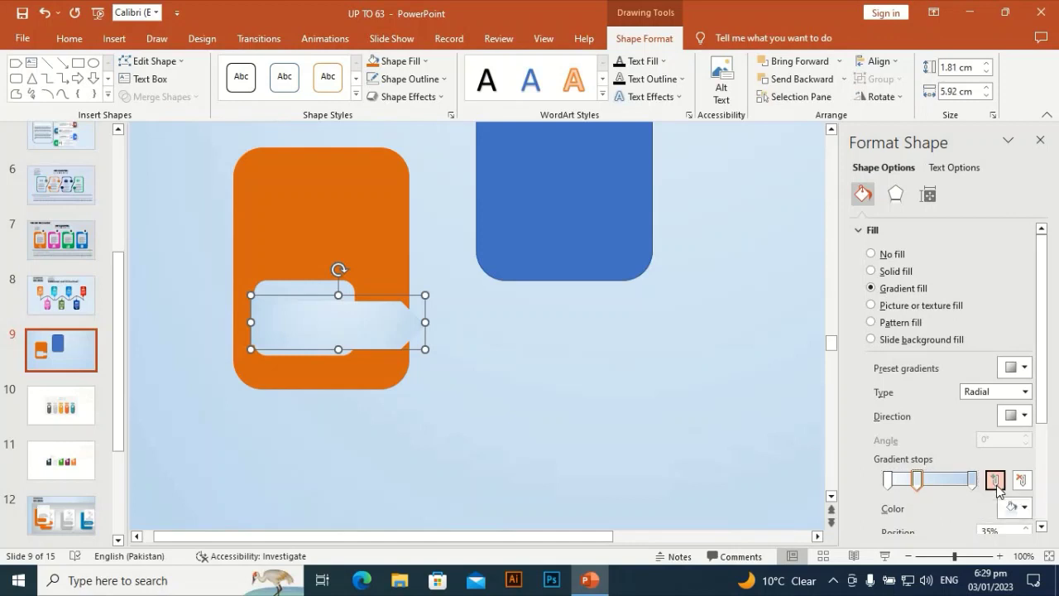
click(915, 481)
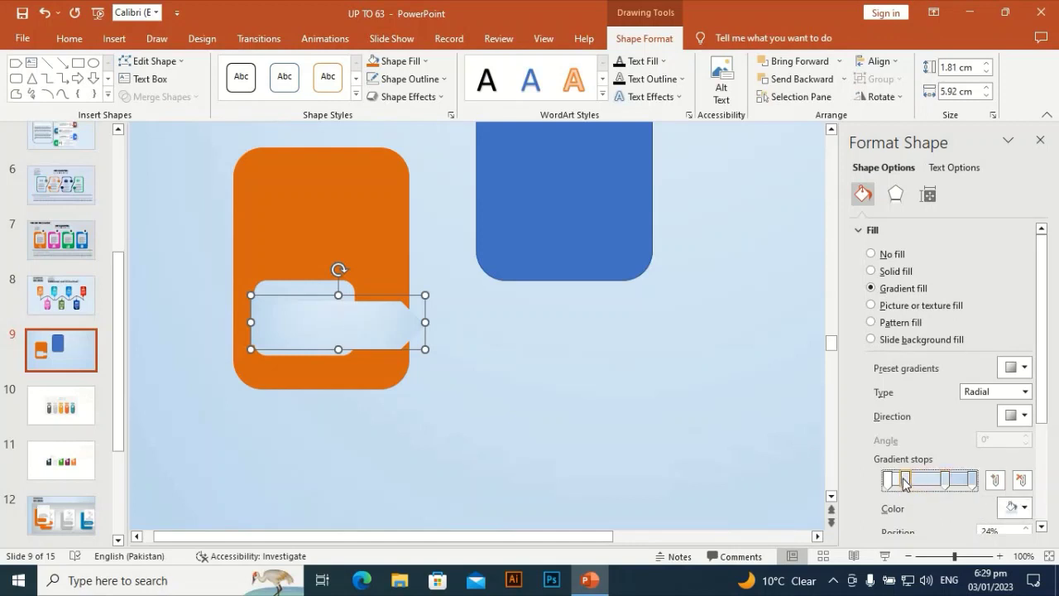
drag(946, 487, 914, 485)
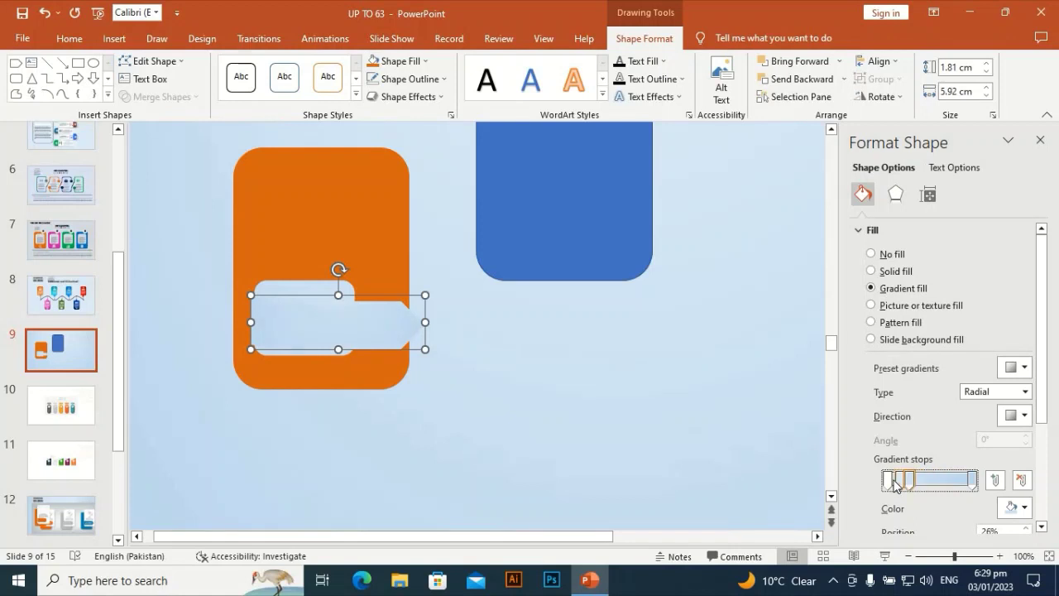
Turn the tab's first two gradient stops orange and move the tab beneath the blue card.
click(891, 482)
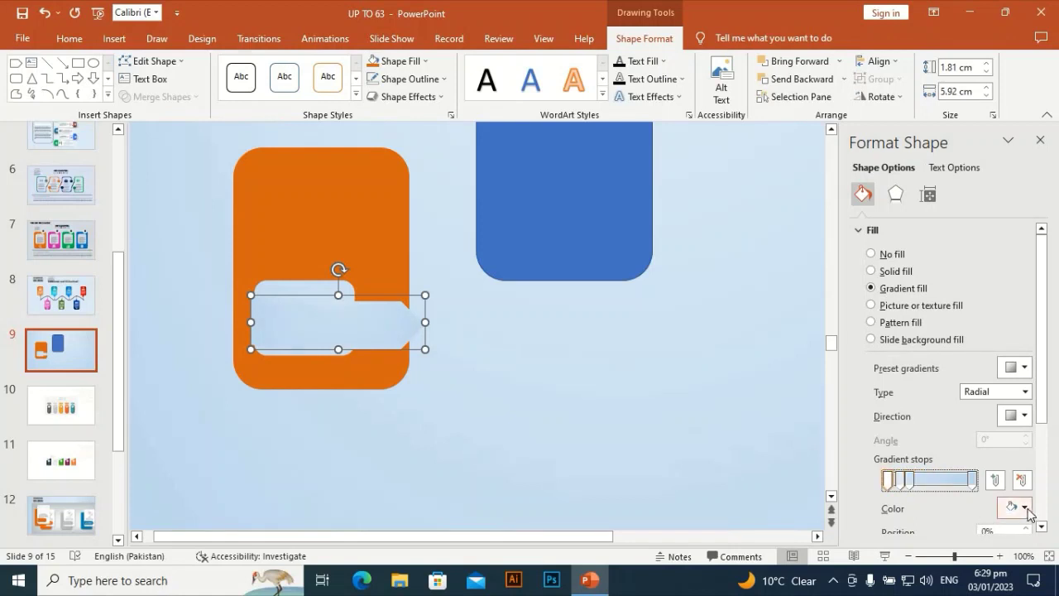
click(1016, 507)
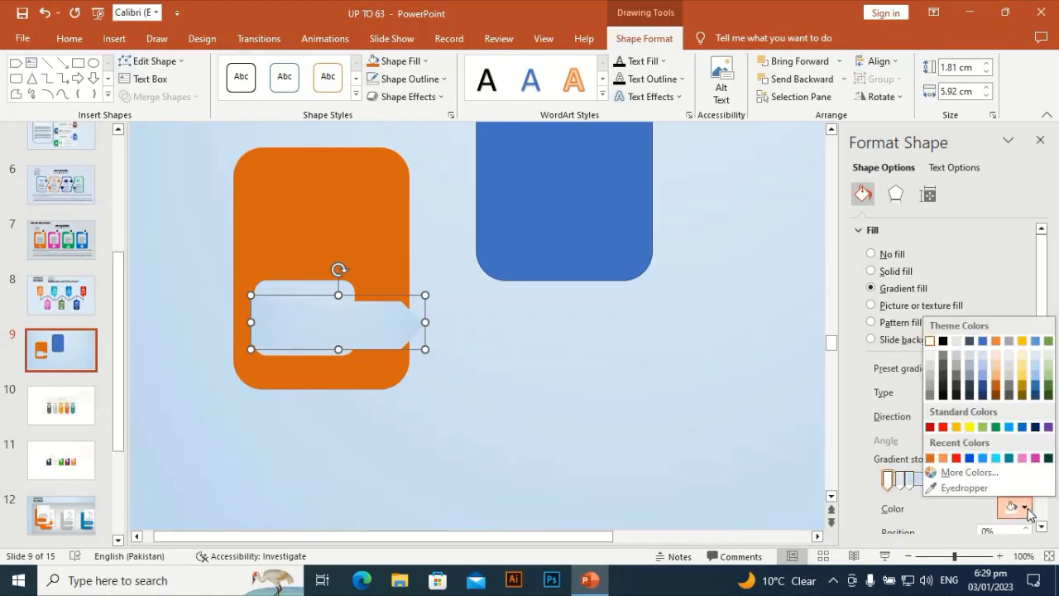
click(932, 460)
click(904, 481)
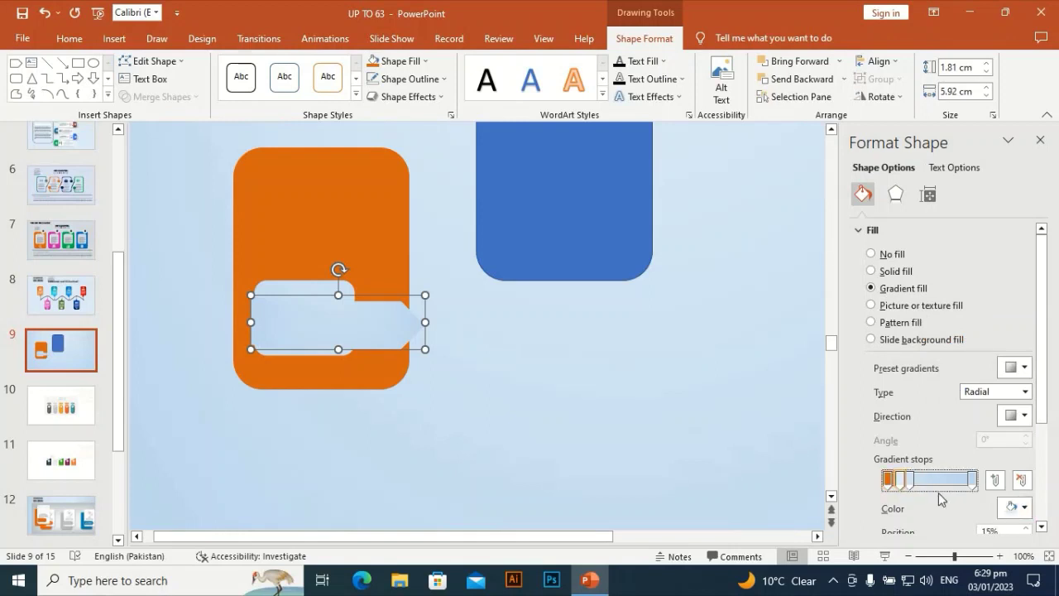
click(1023, 508)
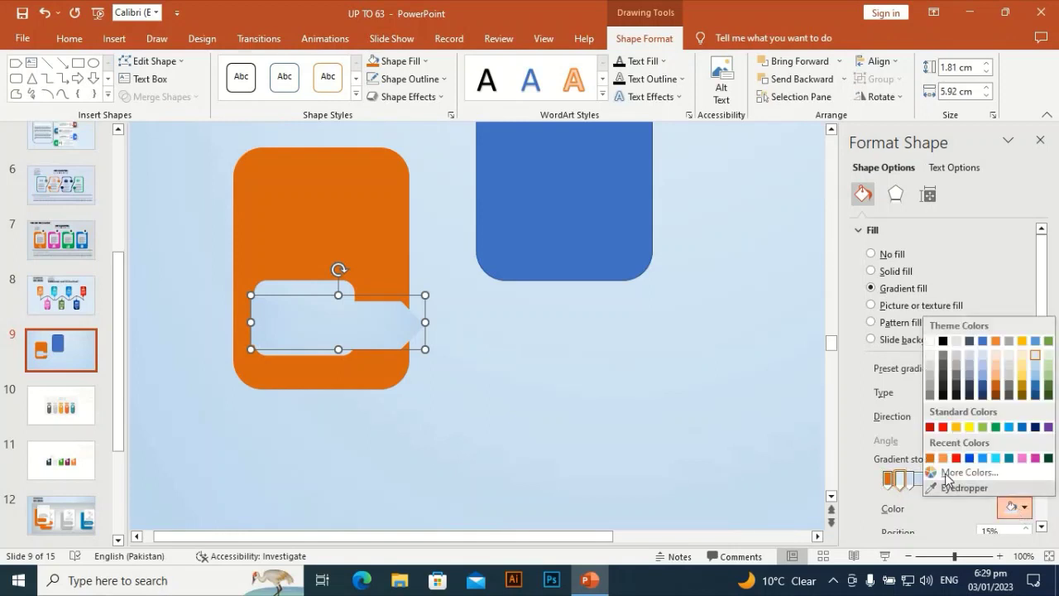
click(932, 459)
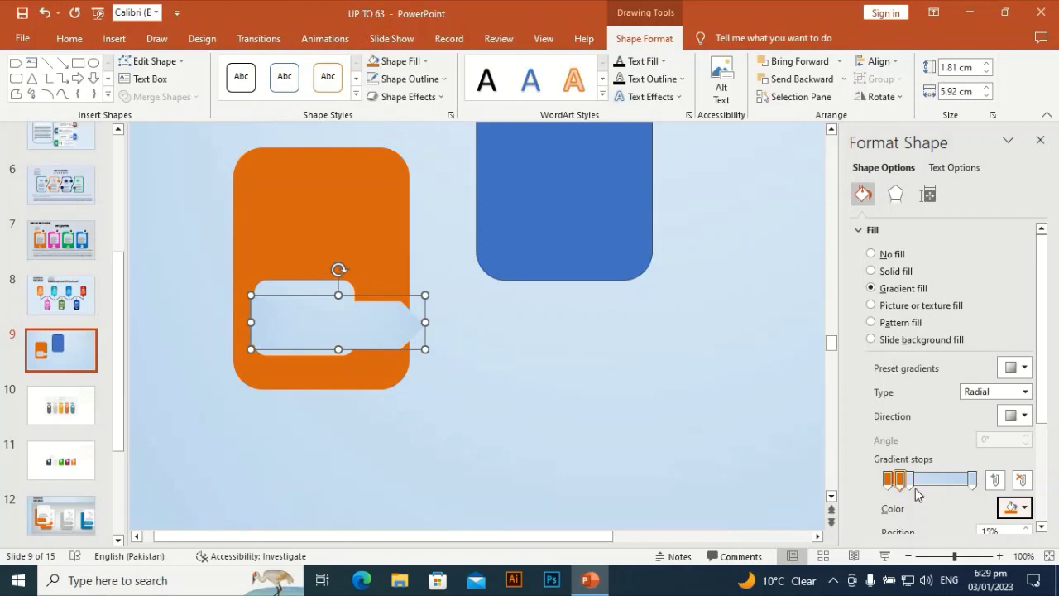
click(912, 480)
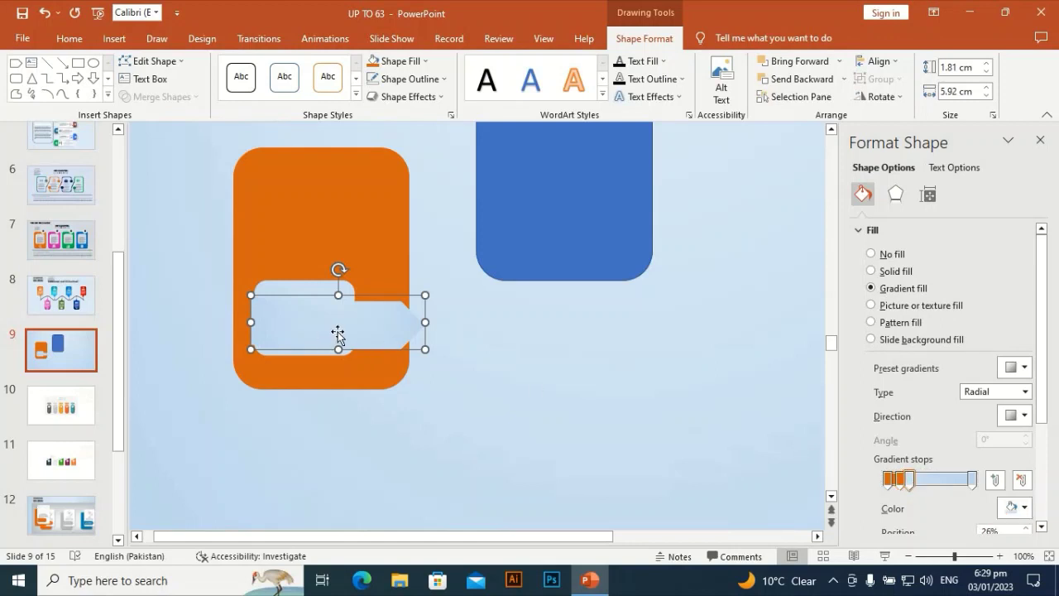
drag(338, 332, 507, 349)
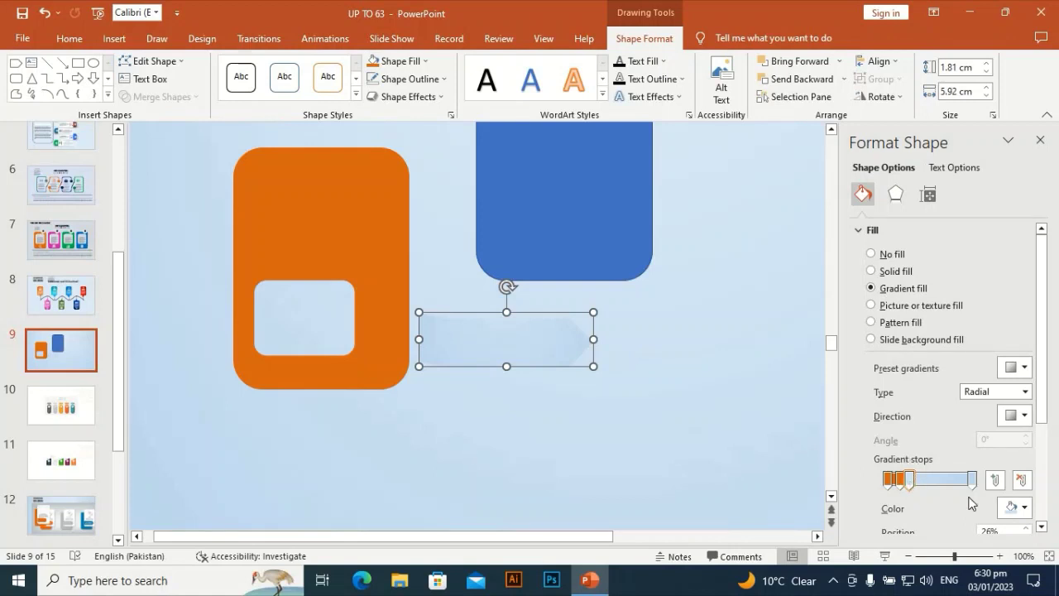
Make the third and end gradient stops orange and switch the gradient type to linear.
click(1015, 506)
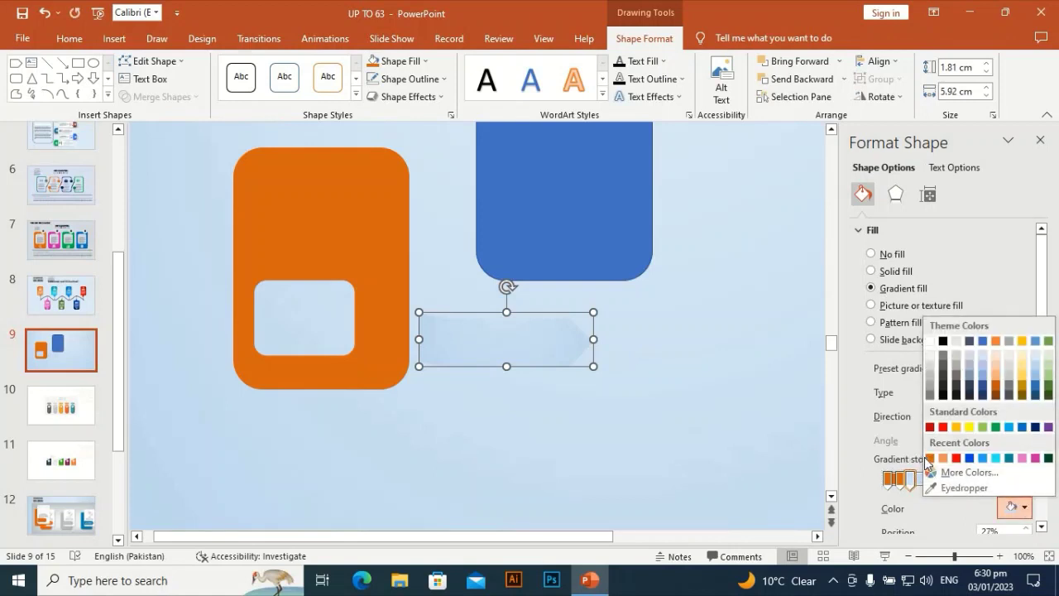
click(931, 459)
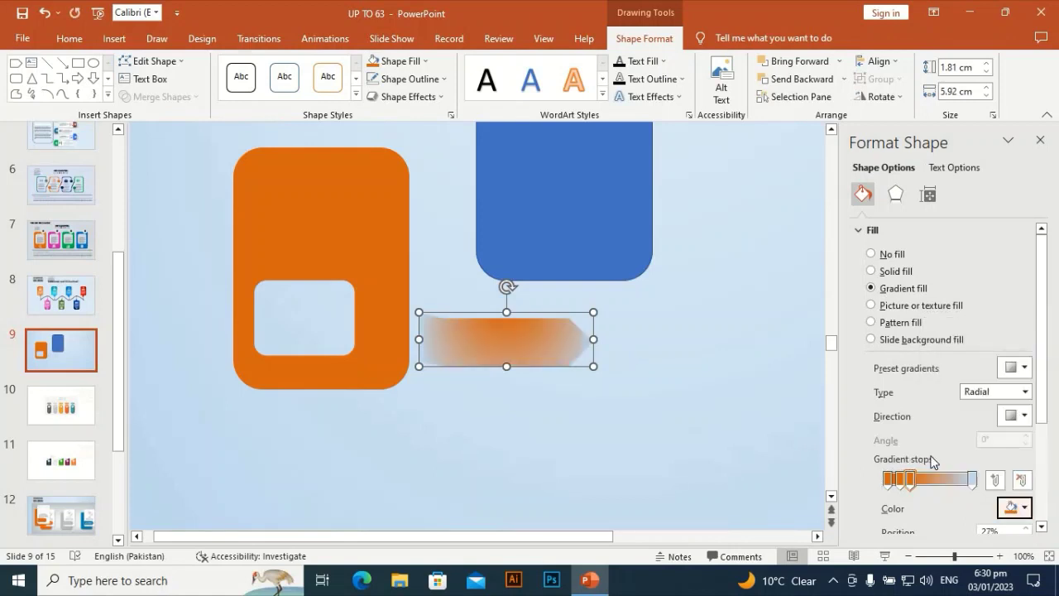
click(973, 480)
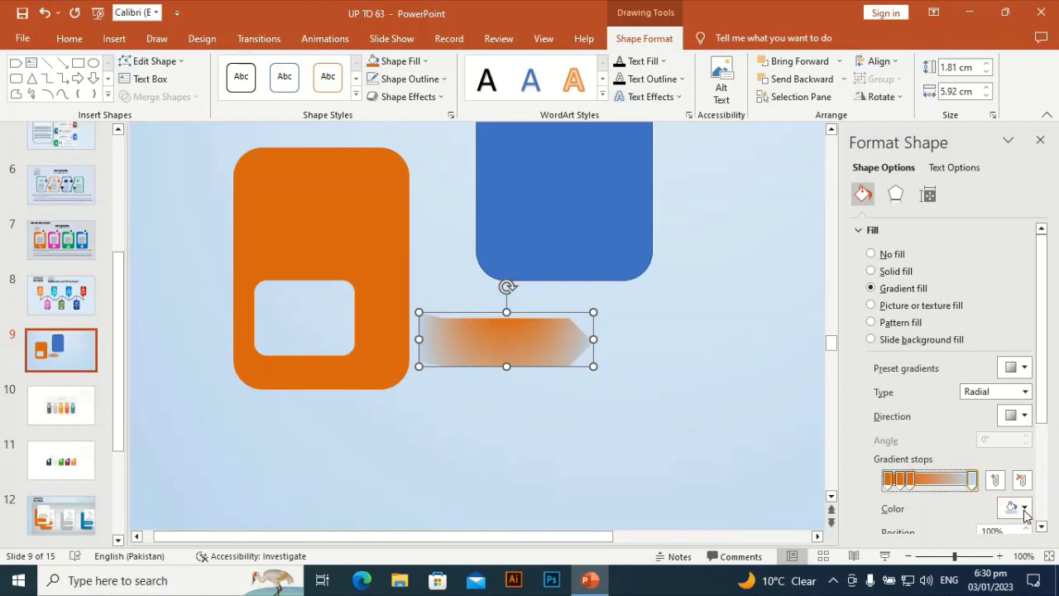
click(1025, 392)
click(977, 408)
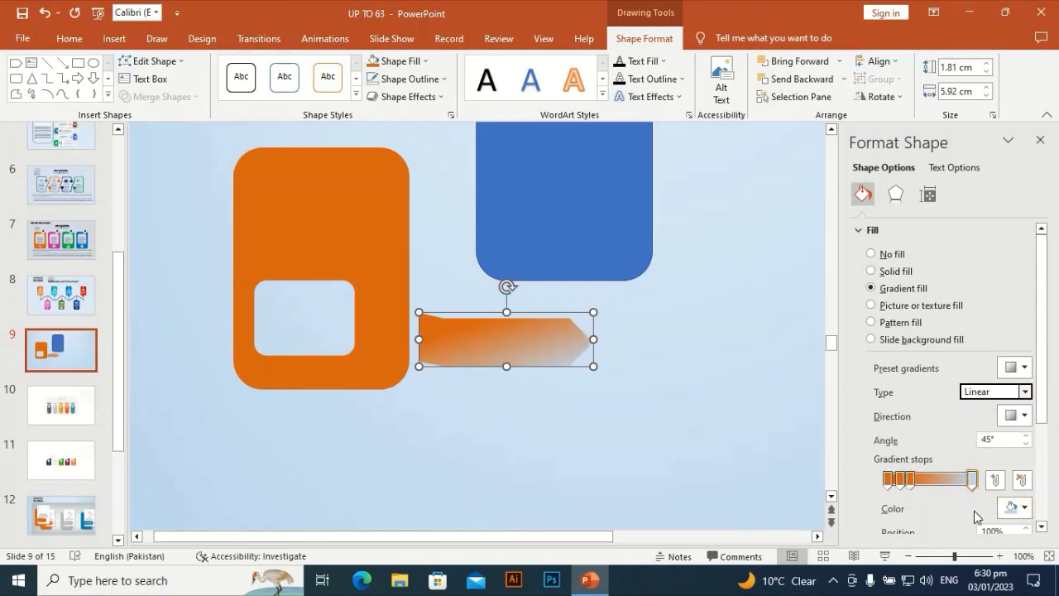
click(1025, 507)
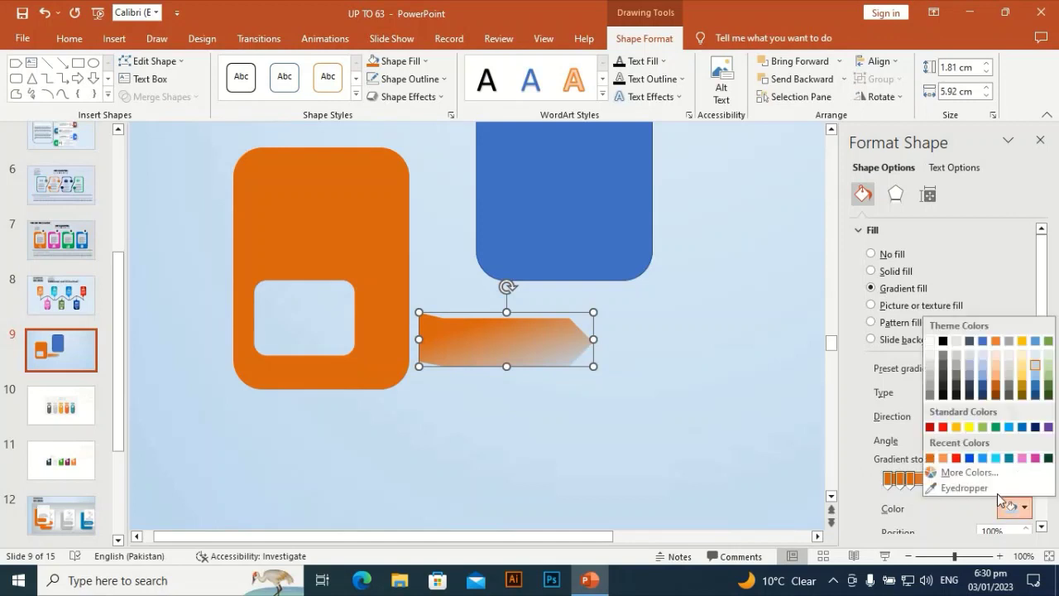
click(929, 458)
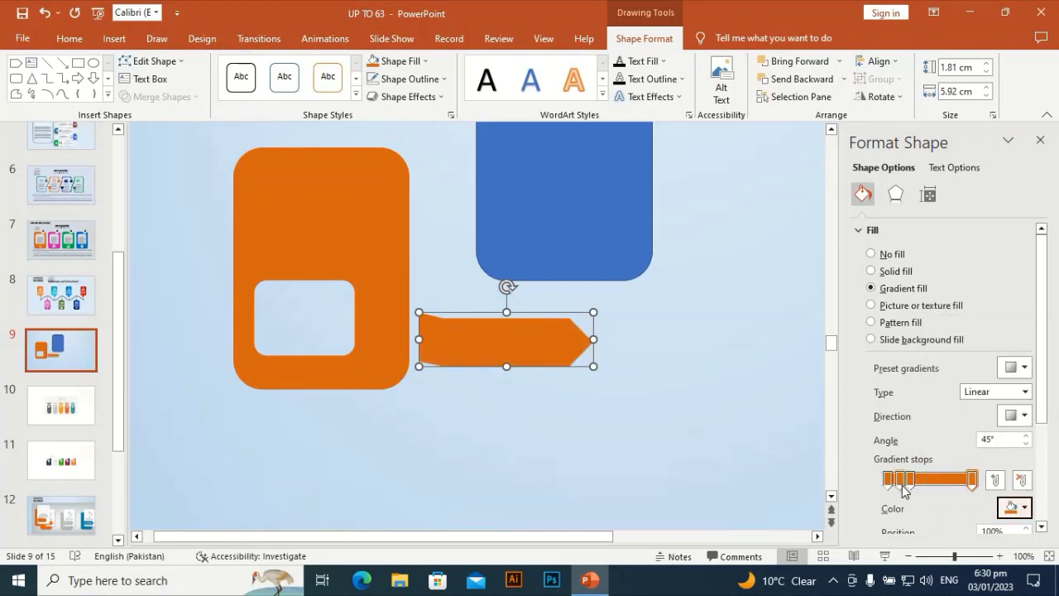
Move stops to 12% and 24%, and give the 12% stop a lighter orange #F09B62.
click(902, 484)
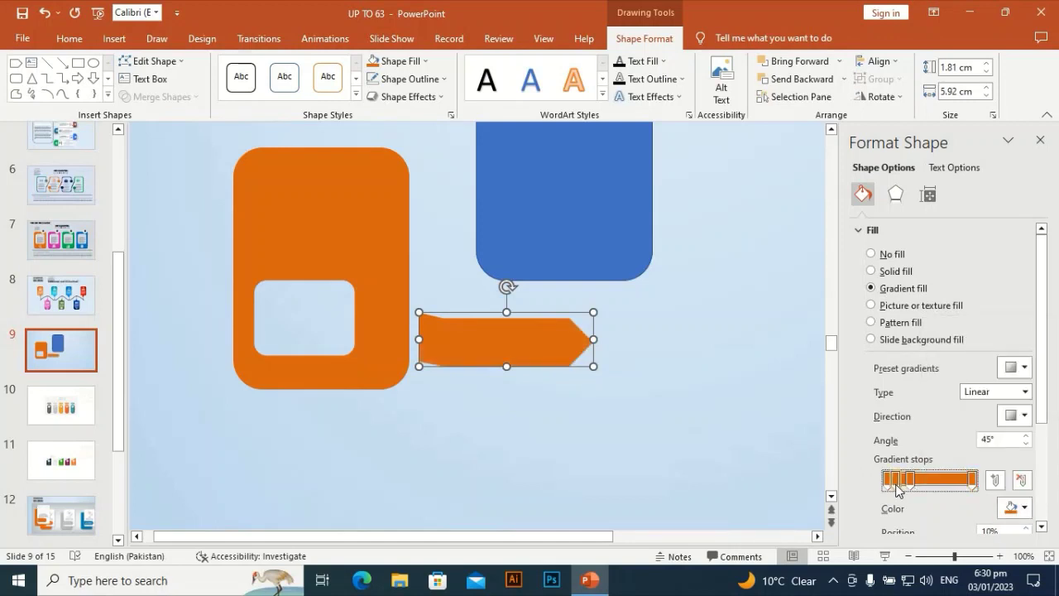
drag(896, 488, 900, 489)
click(888, 484)
drag(911, 484, 908, 485)
click(899, 486)
click(1028, 508)
click(952, 471)
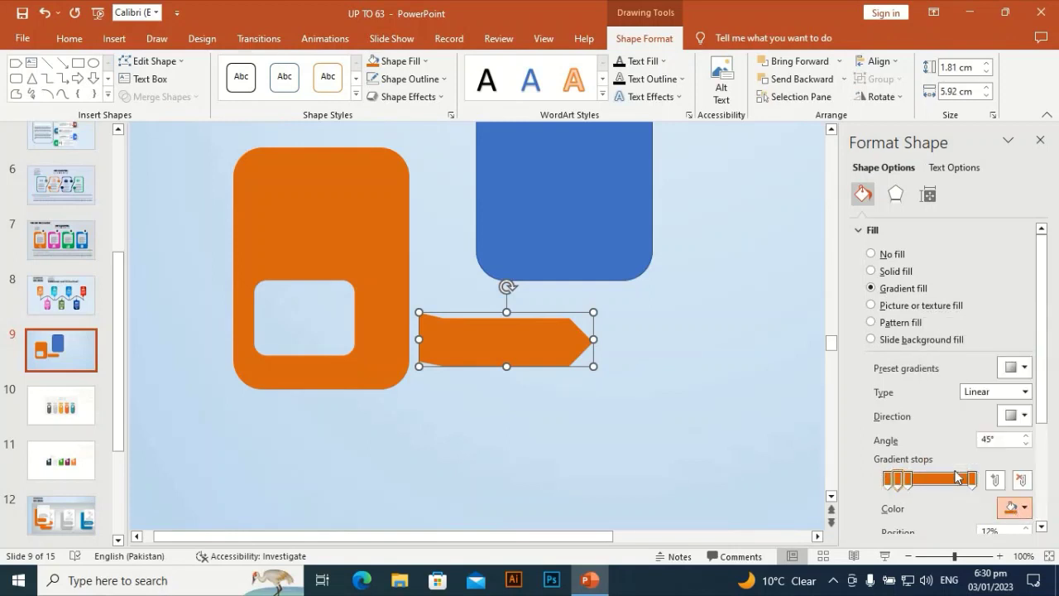
drag(572, 240, 572, 220)
click(619, 153)
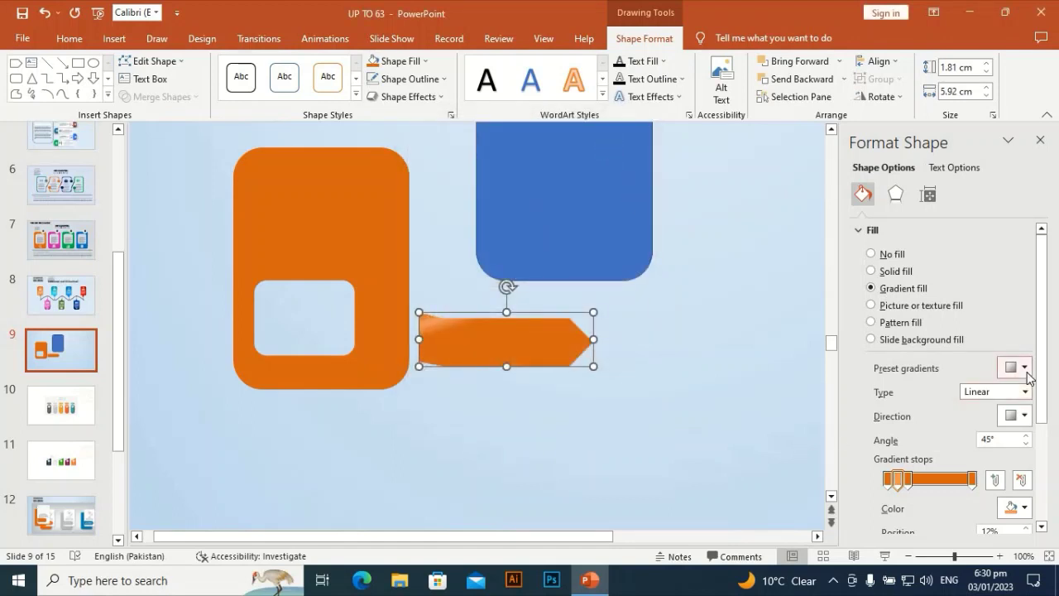
Set a 0° gradient direction, move the second stop to 11%, and place the tab on the card.
click(1024, 416)
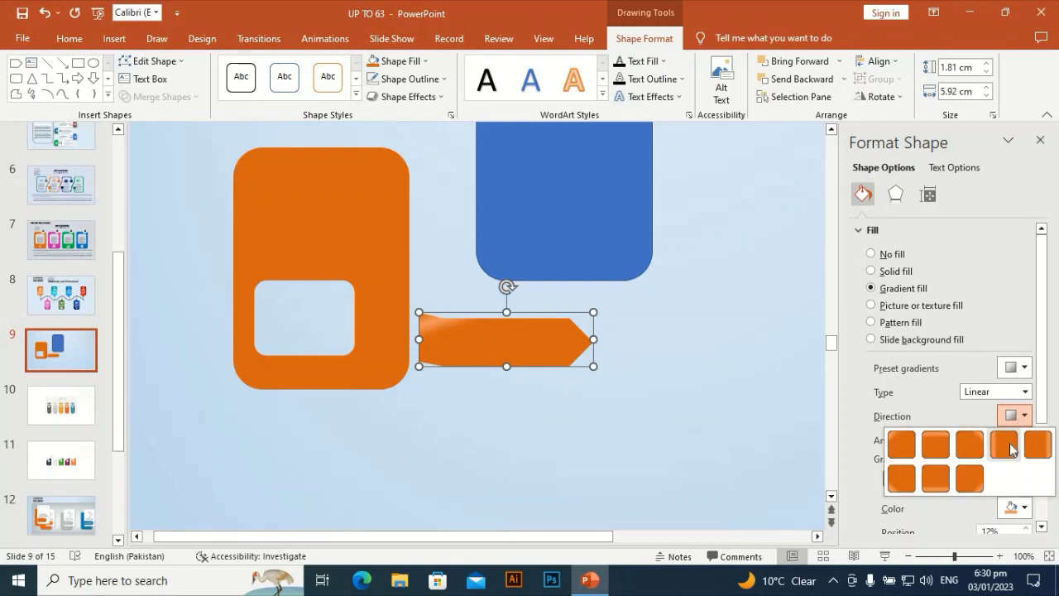
click(1007, 444)
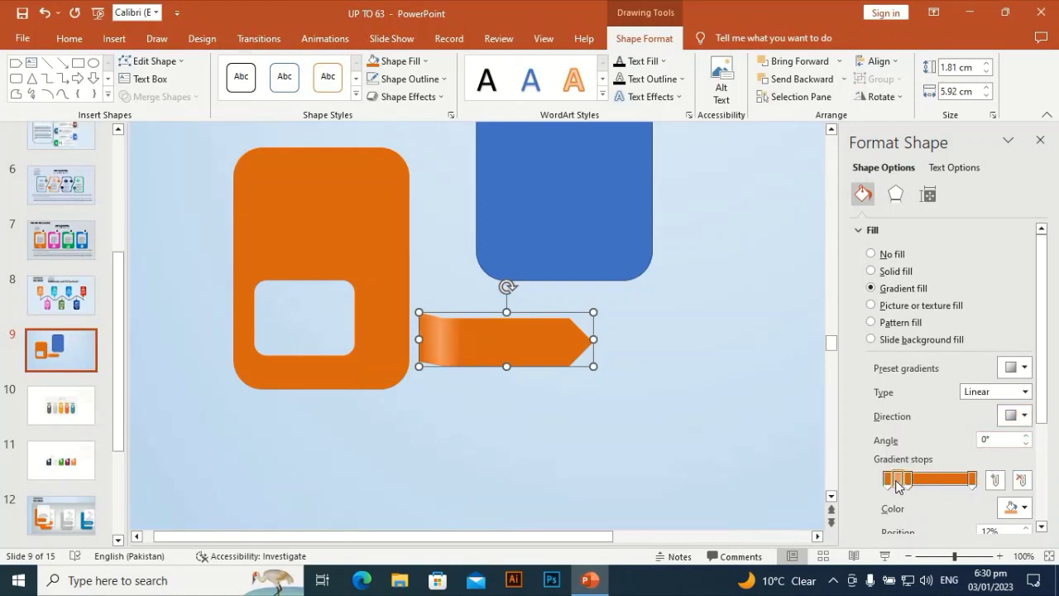
mouse_move(899, 486)
mouse_down()
mouse_move(897, 497)
mouse_move(903, 485)
mouse_up()
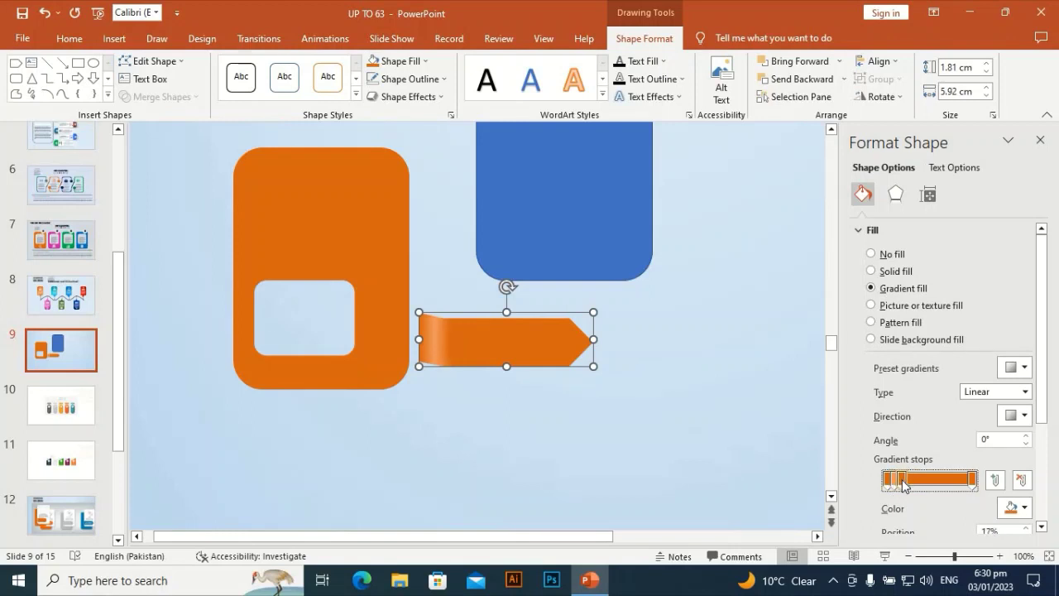
drag(540, 349, 374, 335)
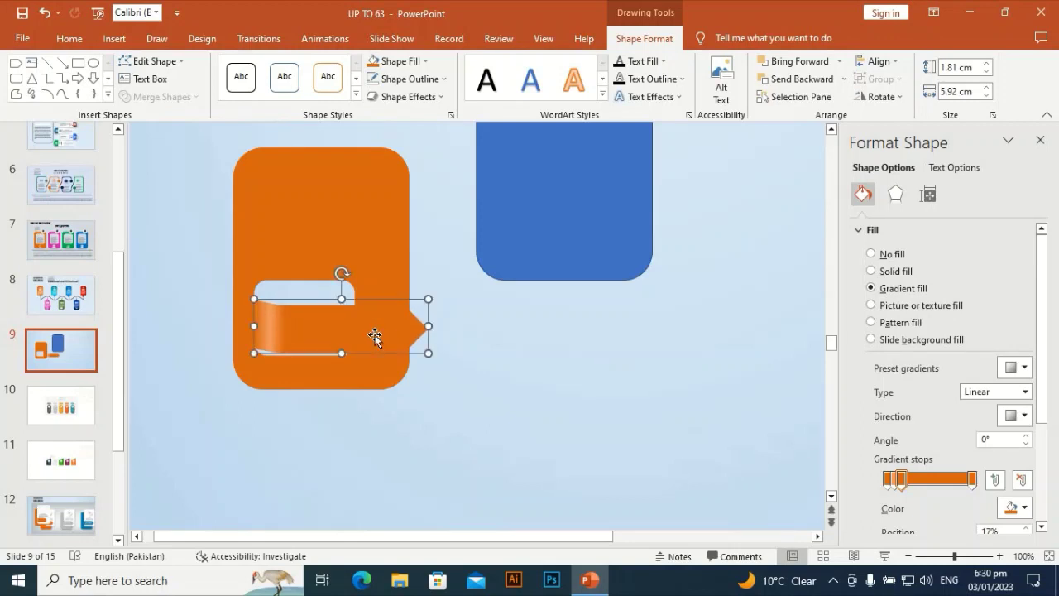
Give the orange card an offset bottom shadow with more transparency, 102% size and 6 pt blur.
drag(586, 232, 617, 291)
click(360, 193)
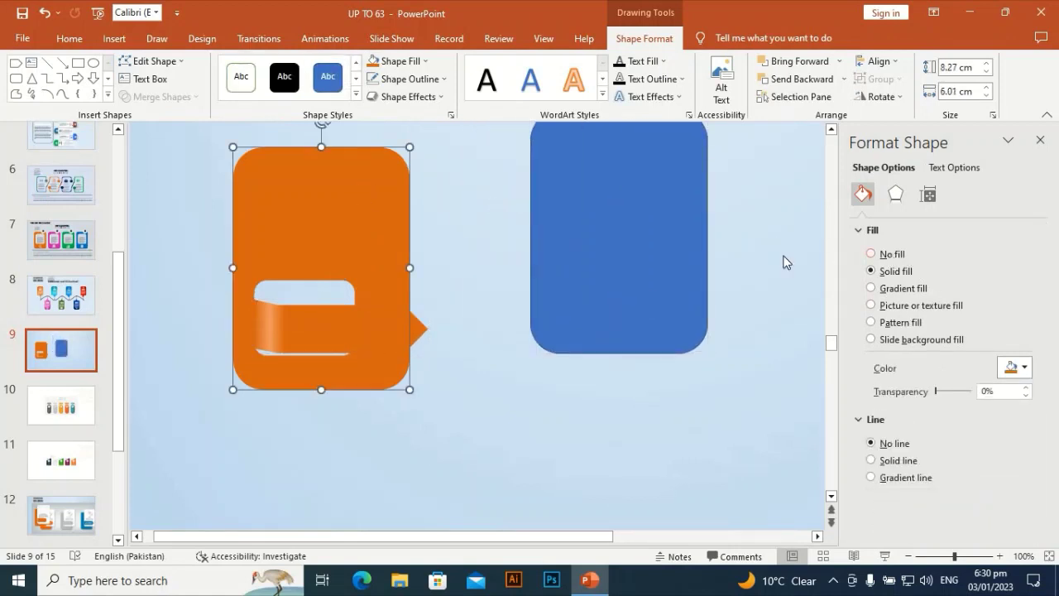
click(895, 195)
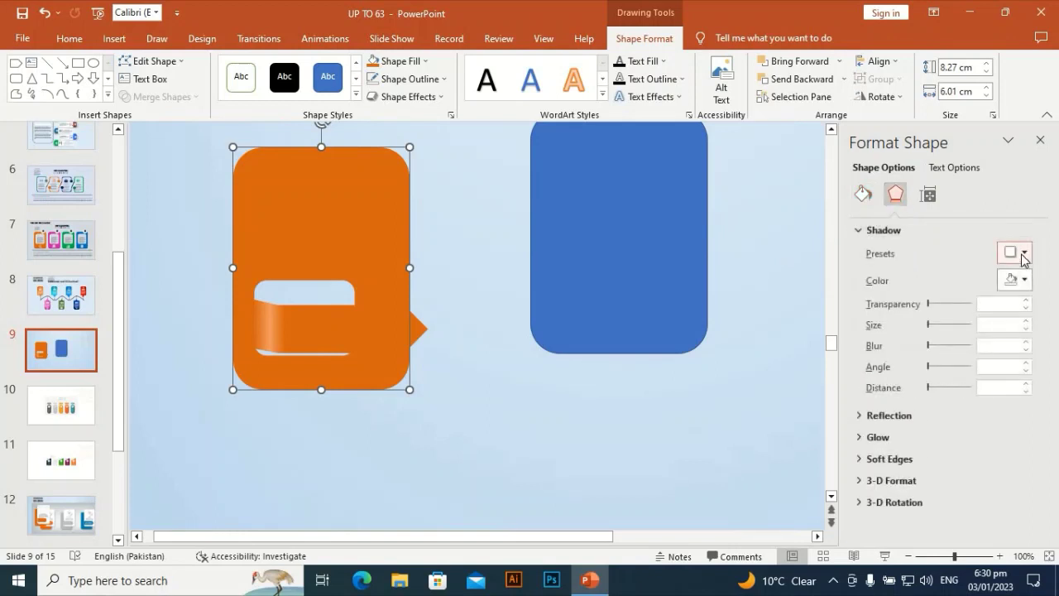
click(1020, 252)
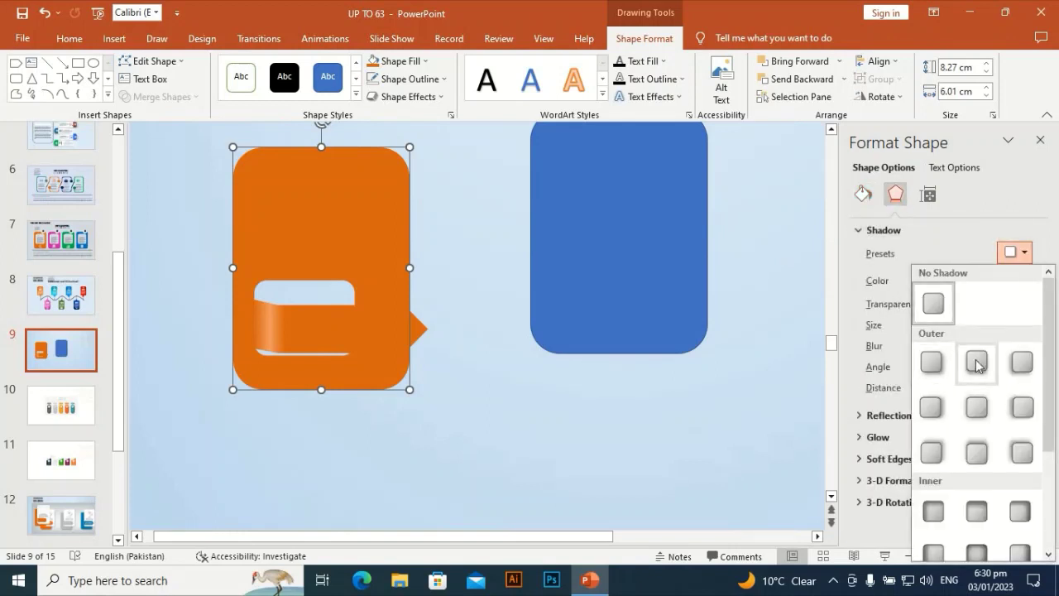
click(977, 362)
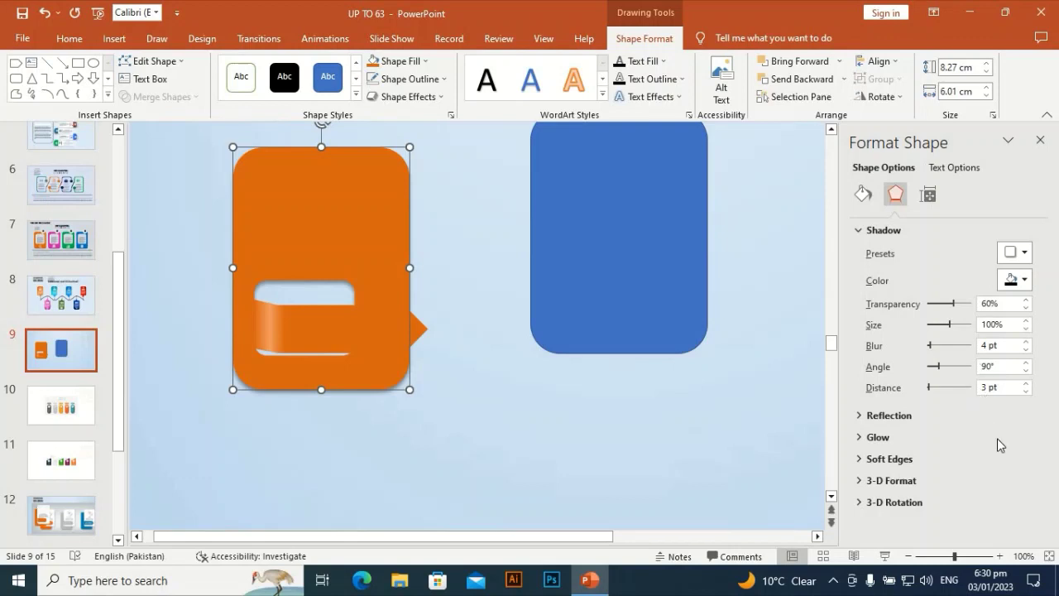
click(1027, 300)
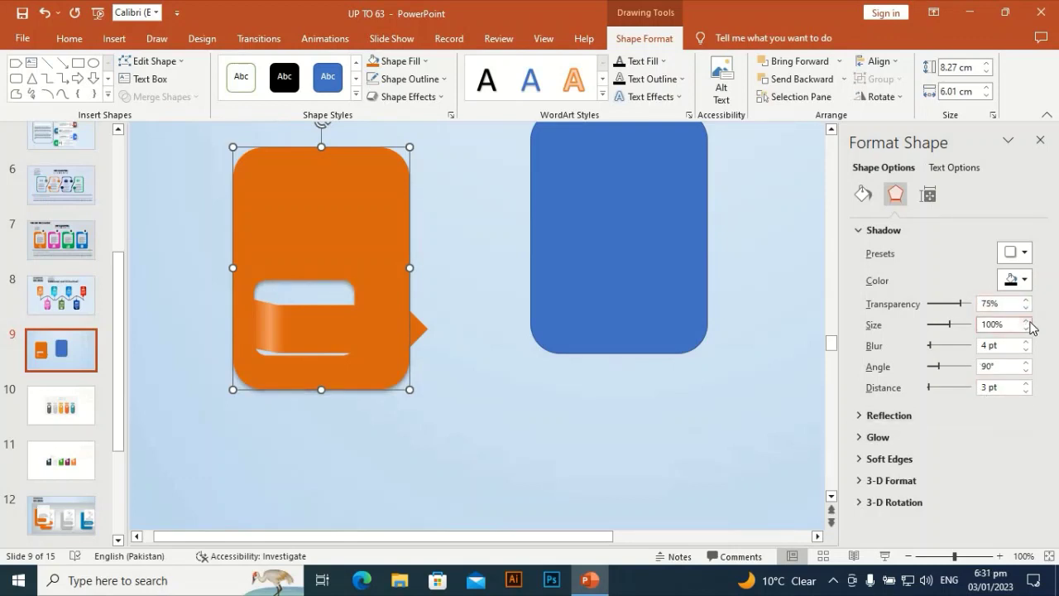
click(1027, 320)
click(1027, 320)
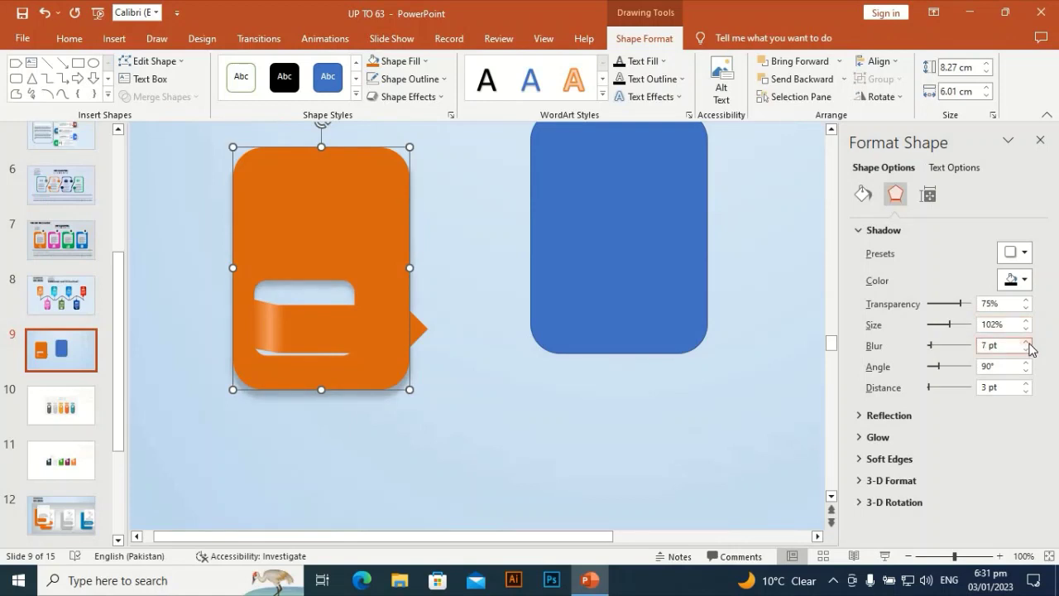
click(1029, 348)
Copy the orange card's formatting onto the blue rectangle and move it up and left.
key(ctrl+shift+c)
click(620, 241)
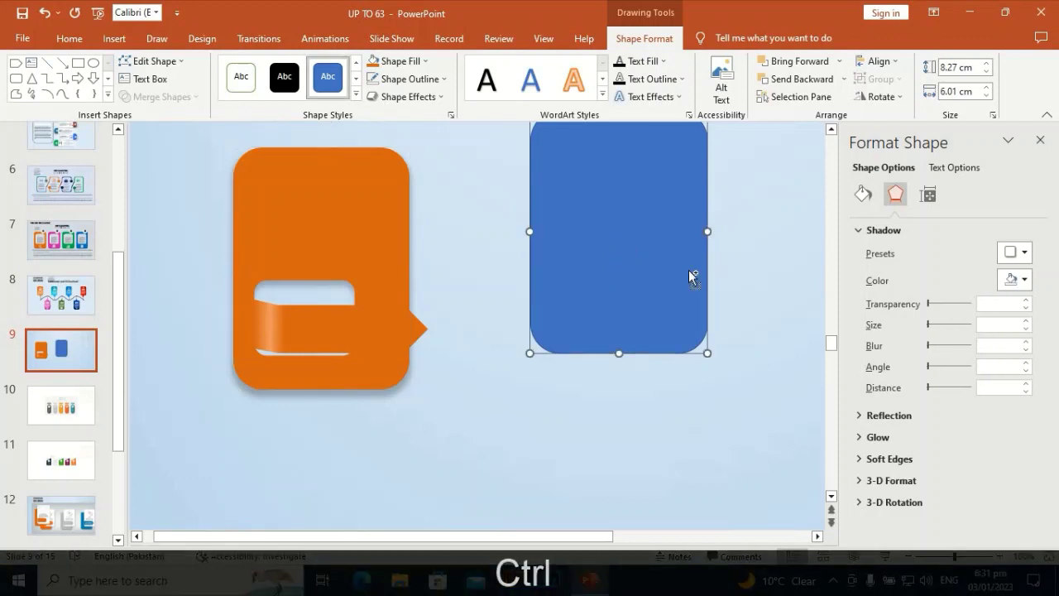
key(ctrl+shift+v)
scroll(693, 276, up, 1)
scroll(693, 276, right, 2)
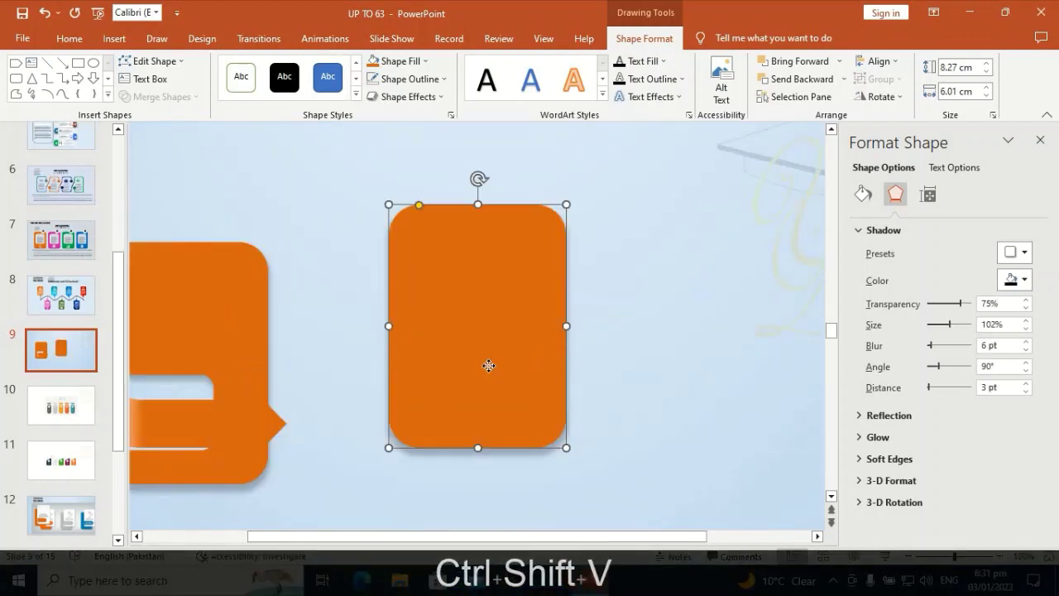
drag(488, 364, 466, 338)
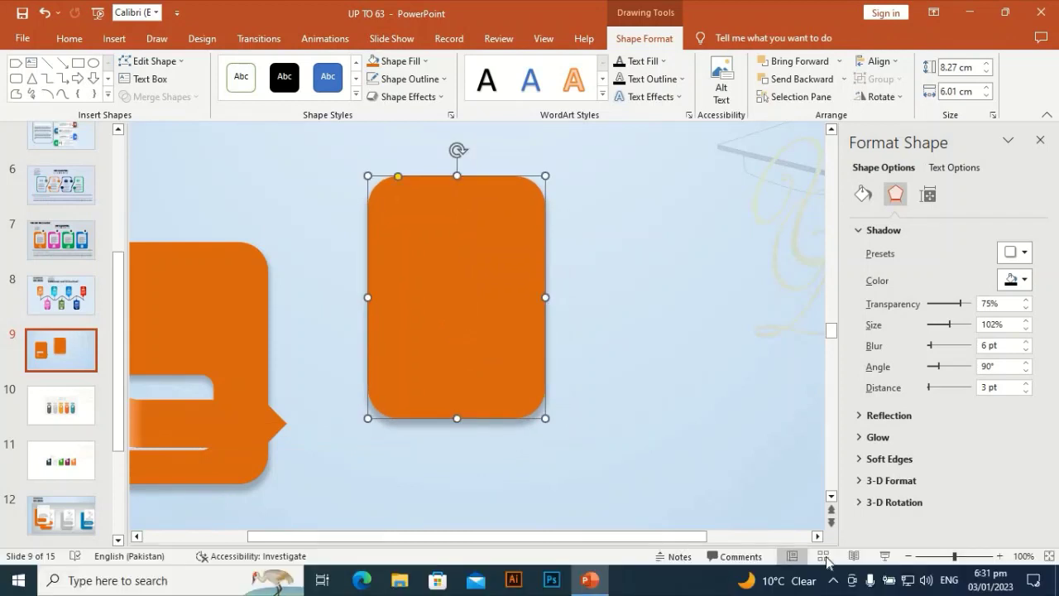
Zoom out, drag the copied orange rectangle beside the first card, and bring it to front.
drag(957, 561, 943, 561)
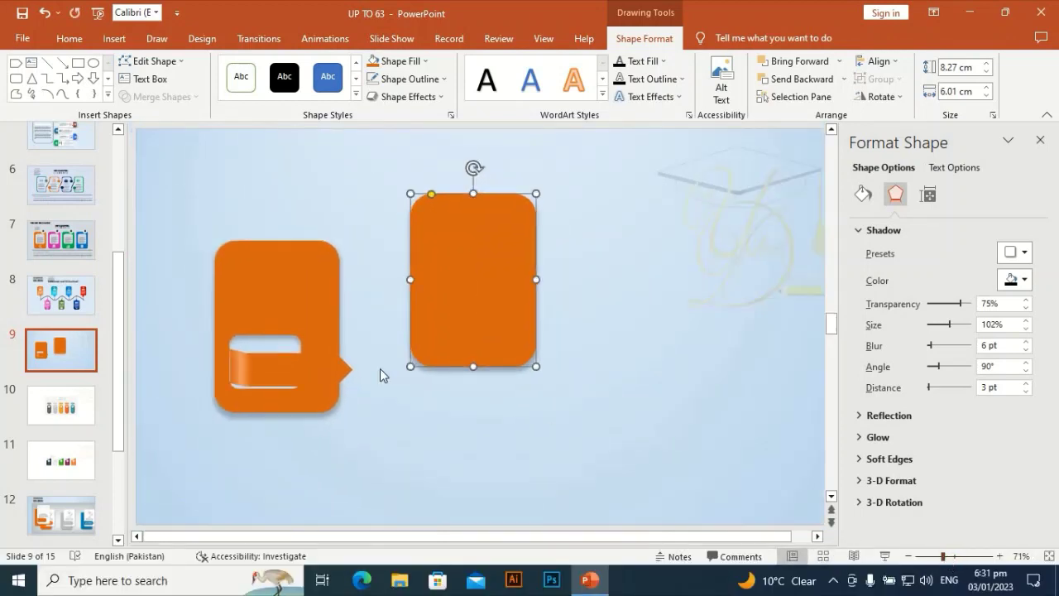
drag(461, 317, 419, 332)
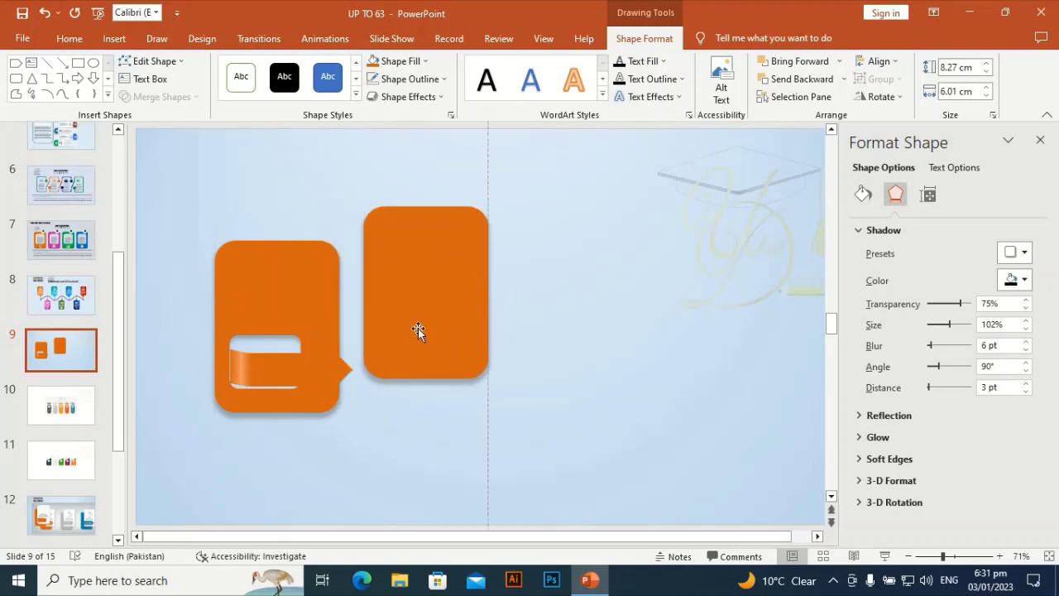
right_click(419, 330)
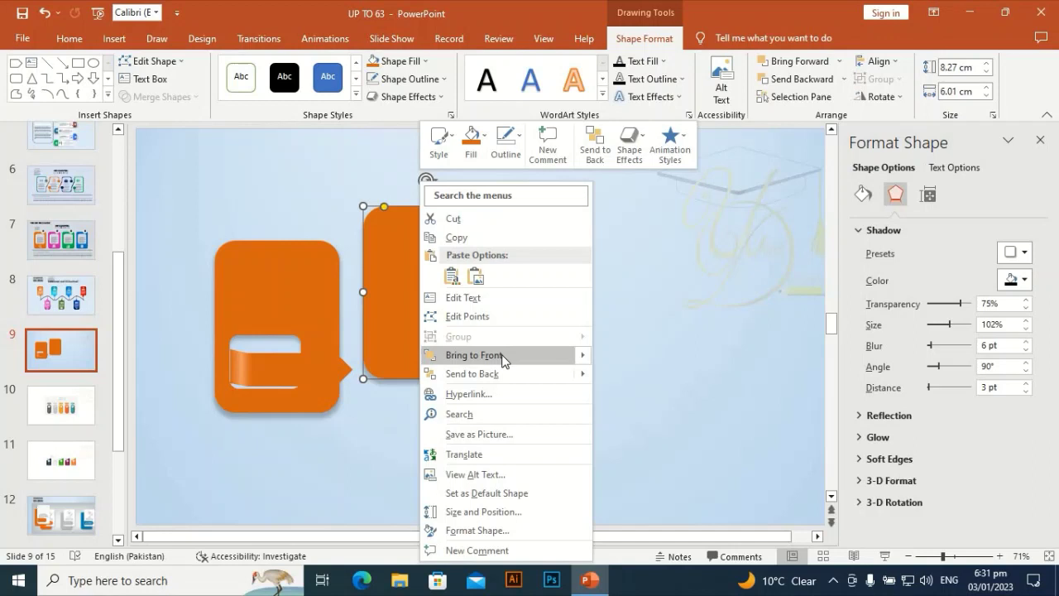
click(502, 358)
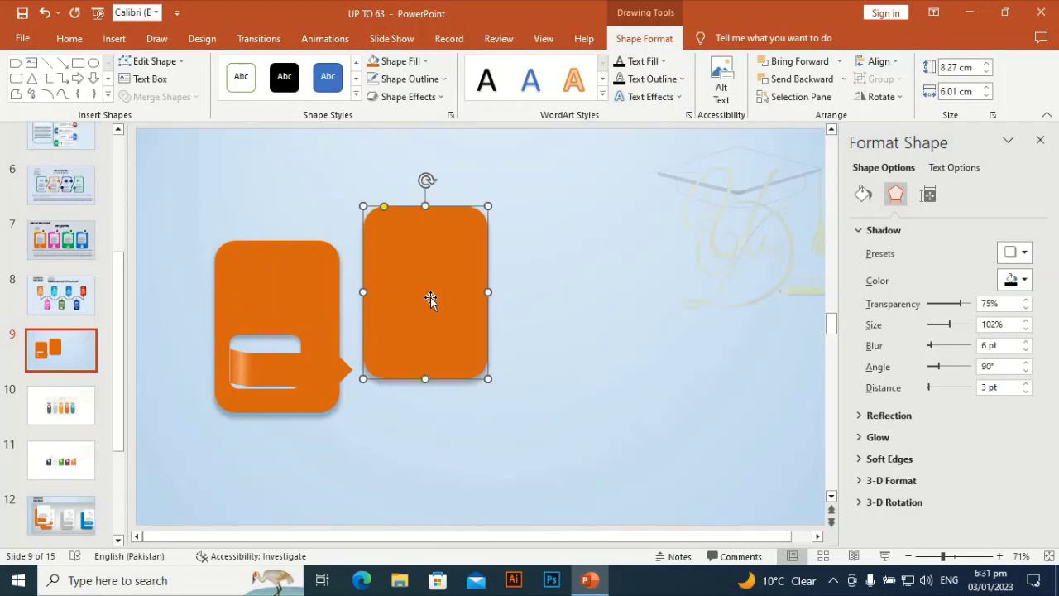
click(861, 194)
Give the rectangle a gradient fill, delete two extra stops, and make the right stop white.
click(903, 290)
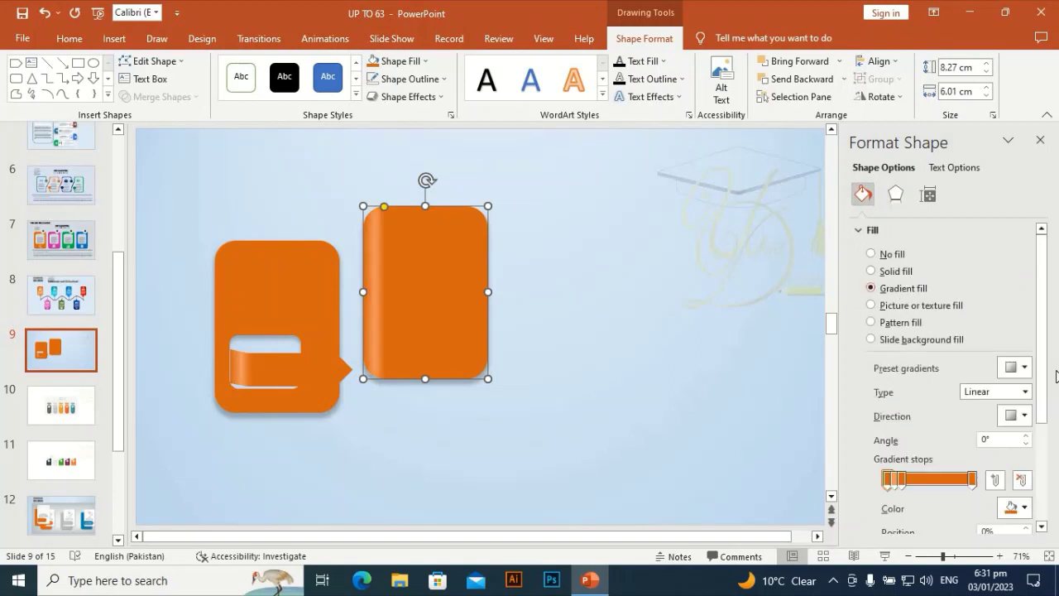
scroll(1033, 371, down, 2)
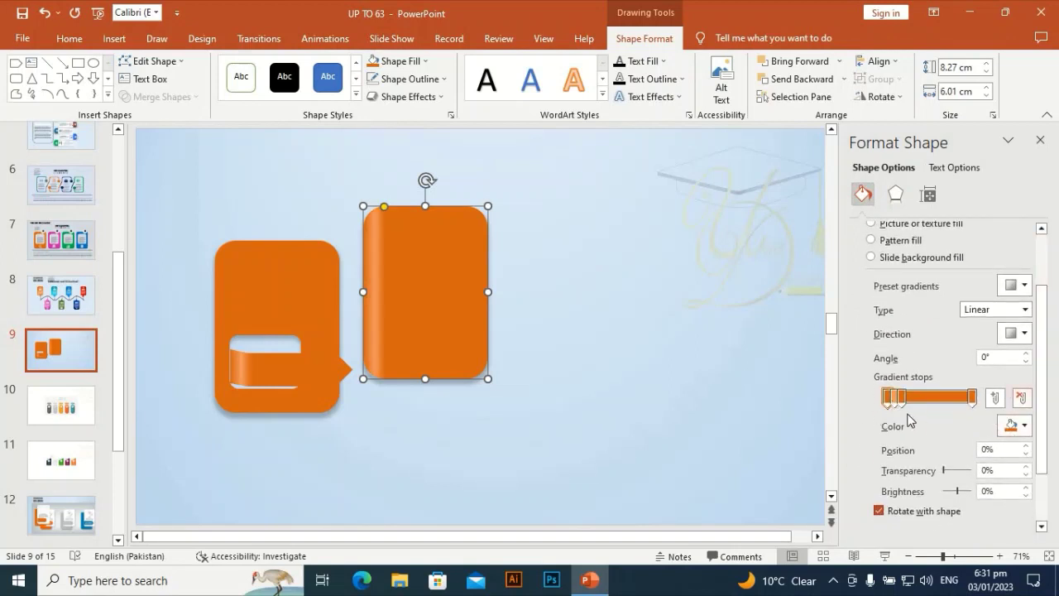
click(1022, 398)
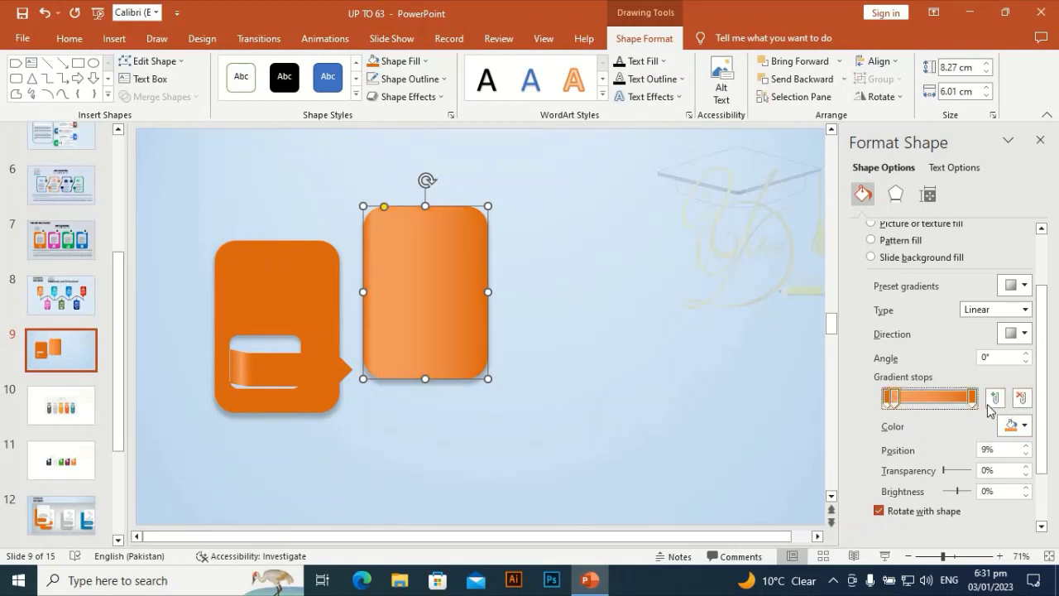
click(1023, 398)
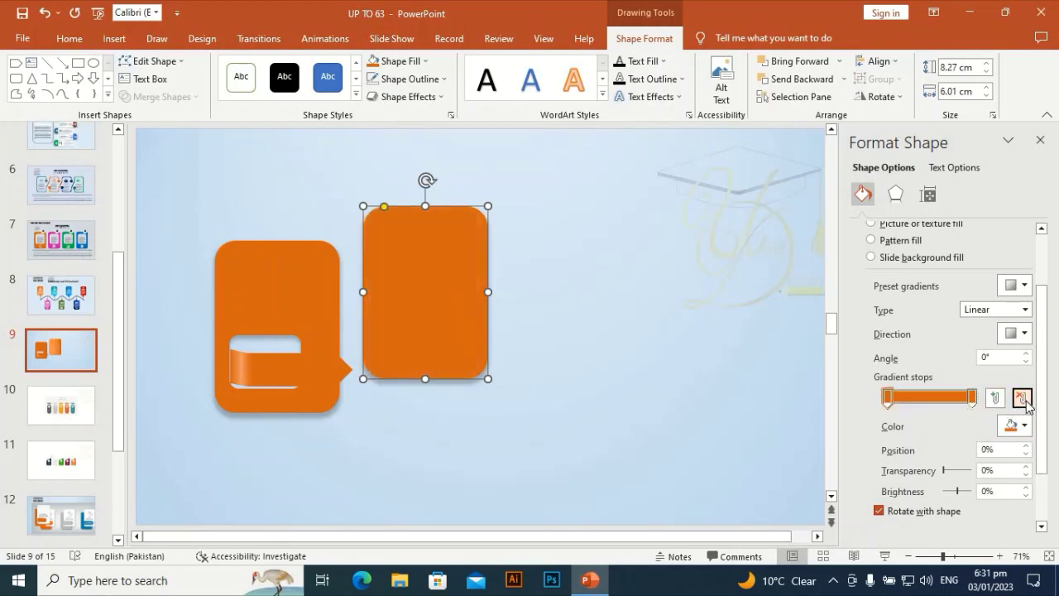
click(973, 397)
click(1019, 427)
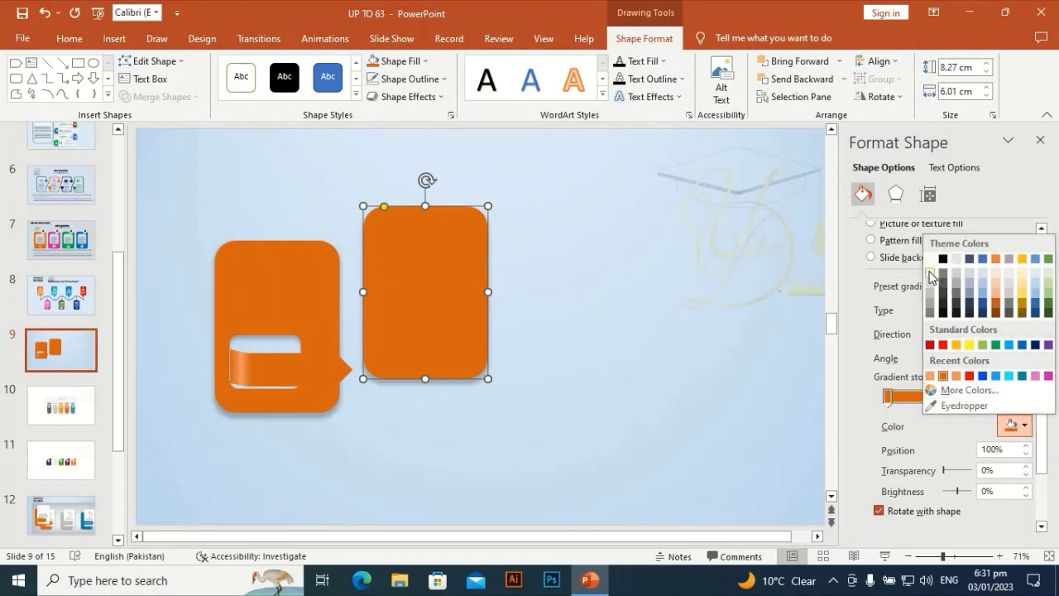
click(934, 277)
Set the gradient direction to Linear Up and turn the remaining orange left stop white.
click(888, 397)
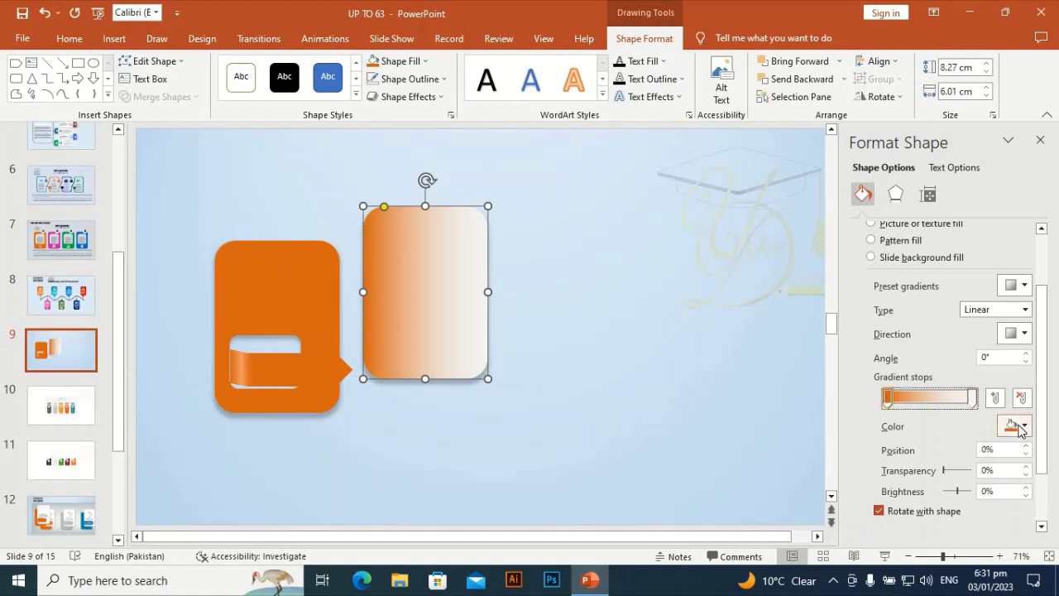
click(1012, 426)
key(Escape)
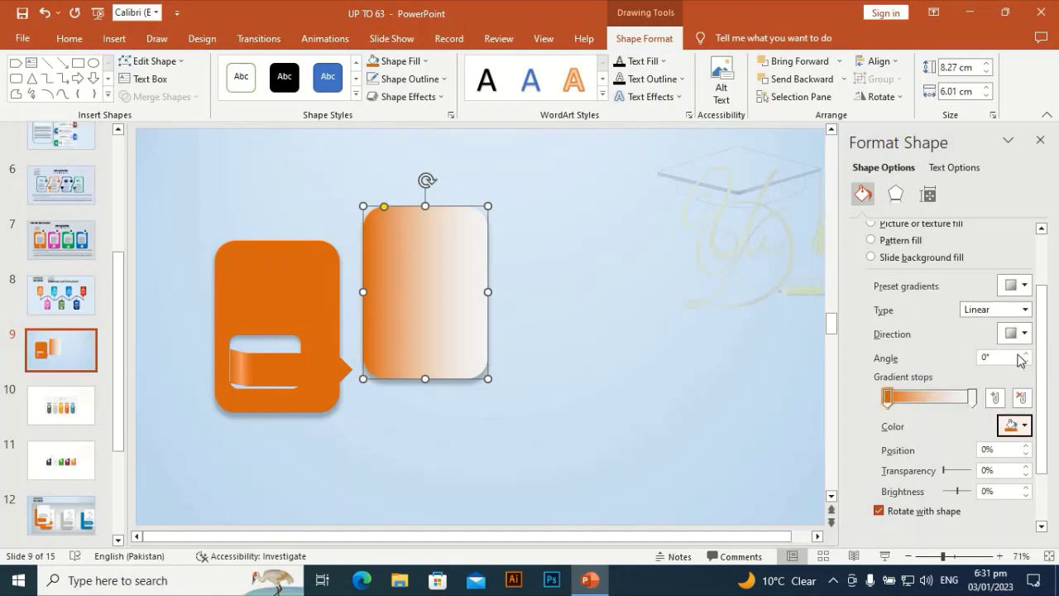
click(1024, 333)
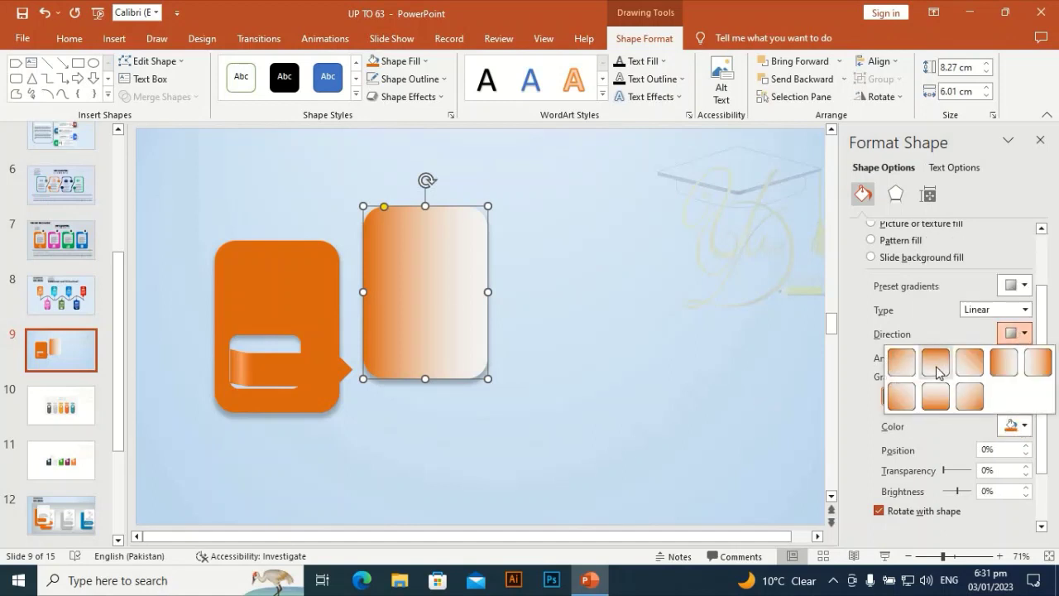
click(935, 396)
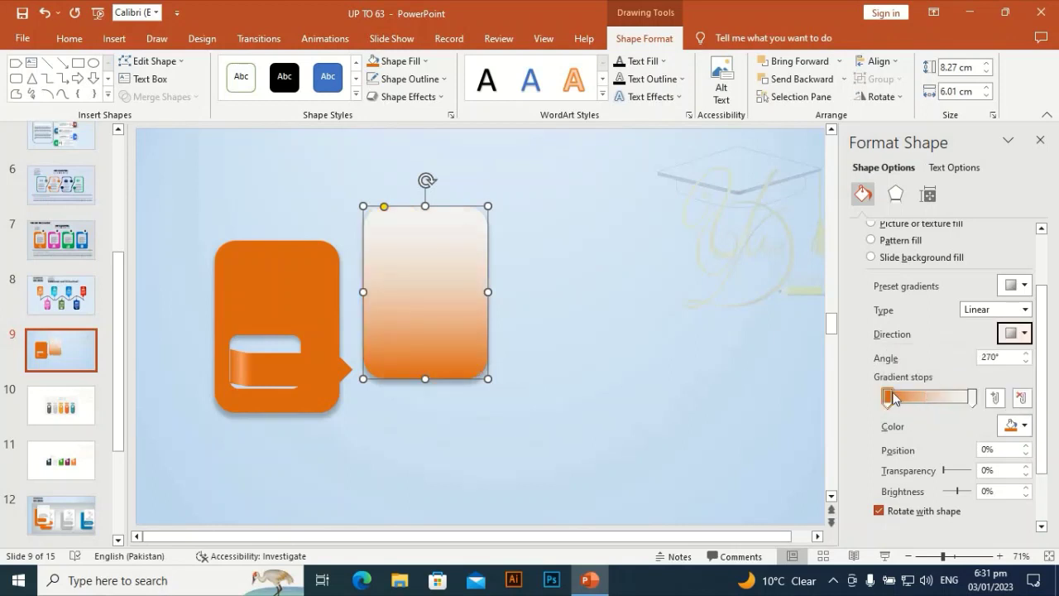
click(888, 398)
click(1018, 426)
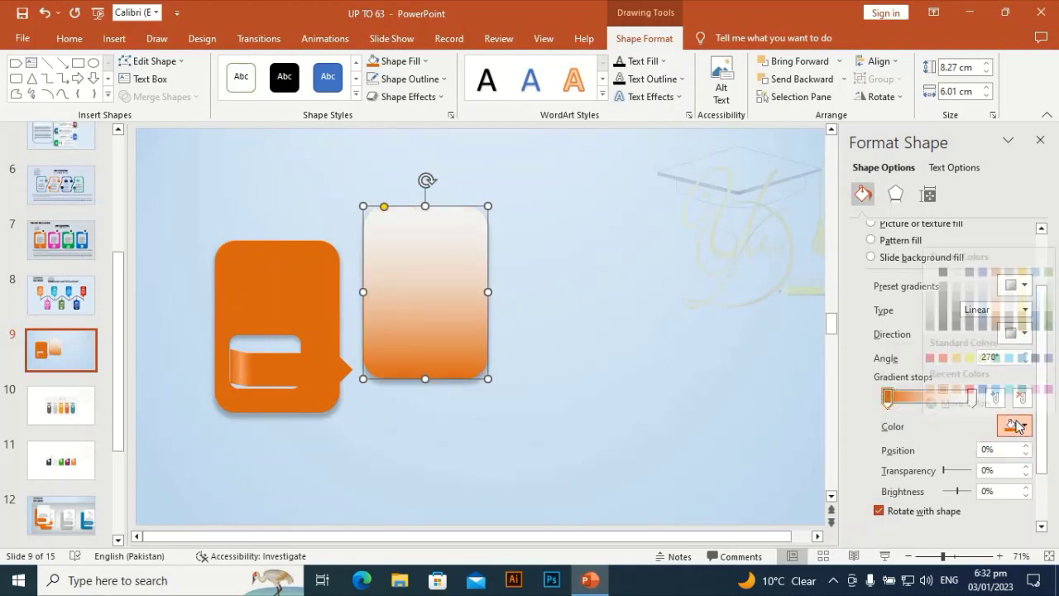
click(930, 258)
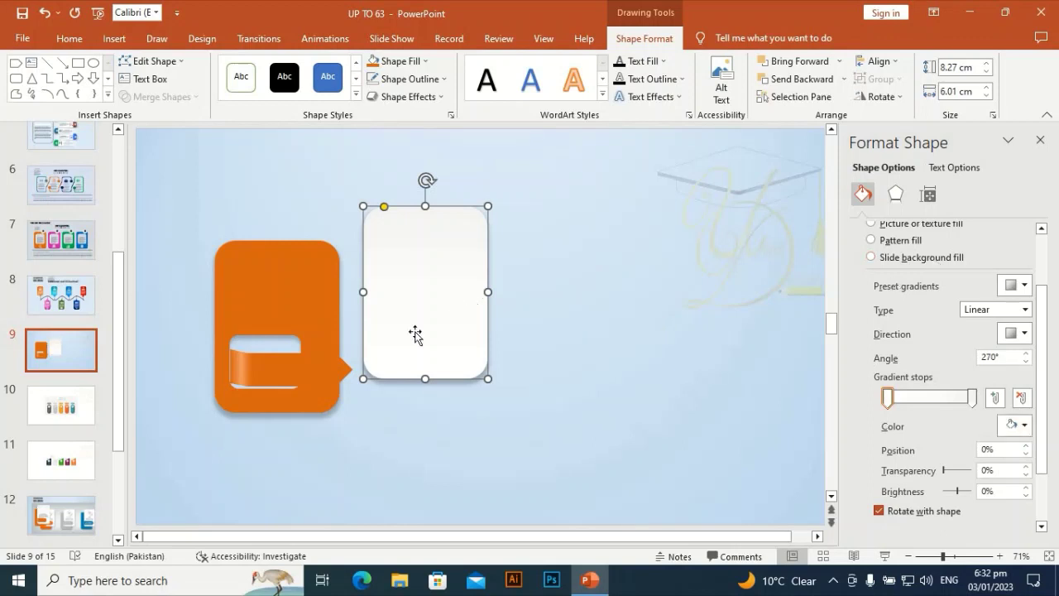
Bring the orange tab to front and move the white card over the orange backing.
click(281, 363)
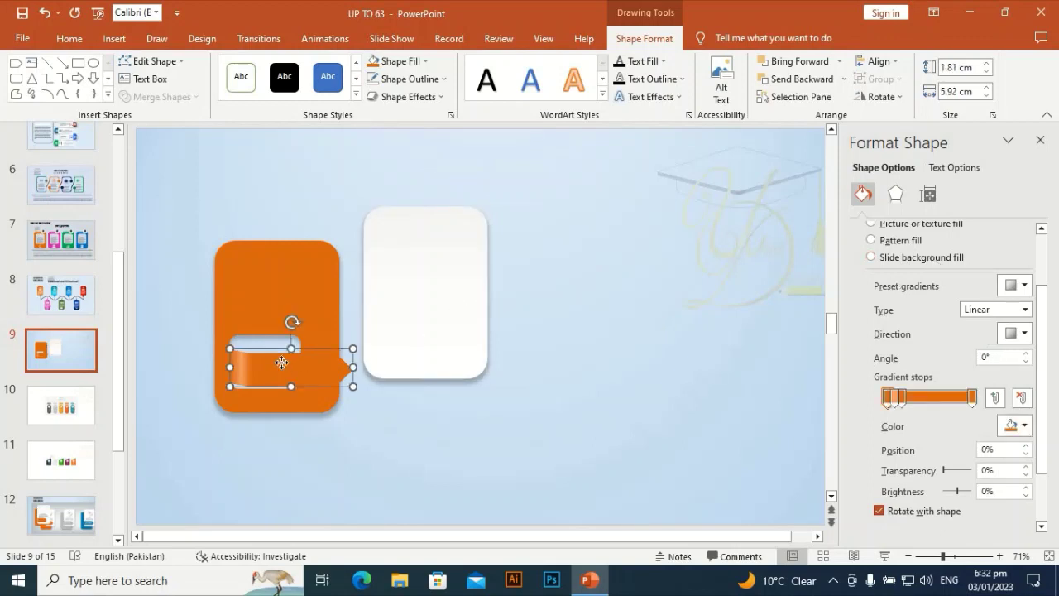
right_click(281, 362)
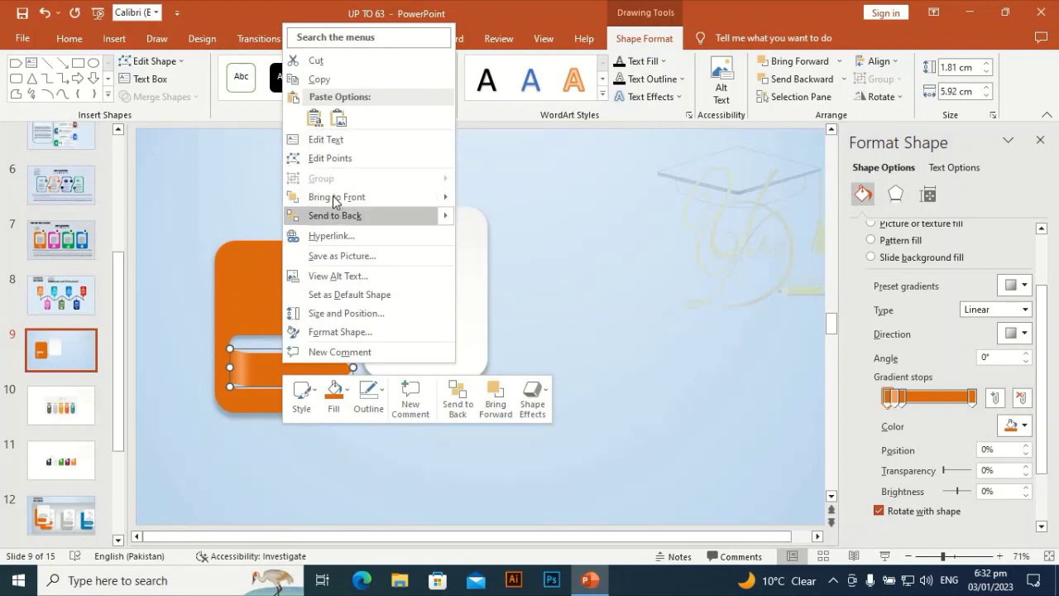
click(411, 307)
drag(431, 307, 314, 326)
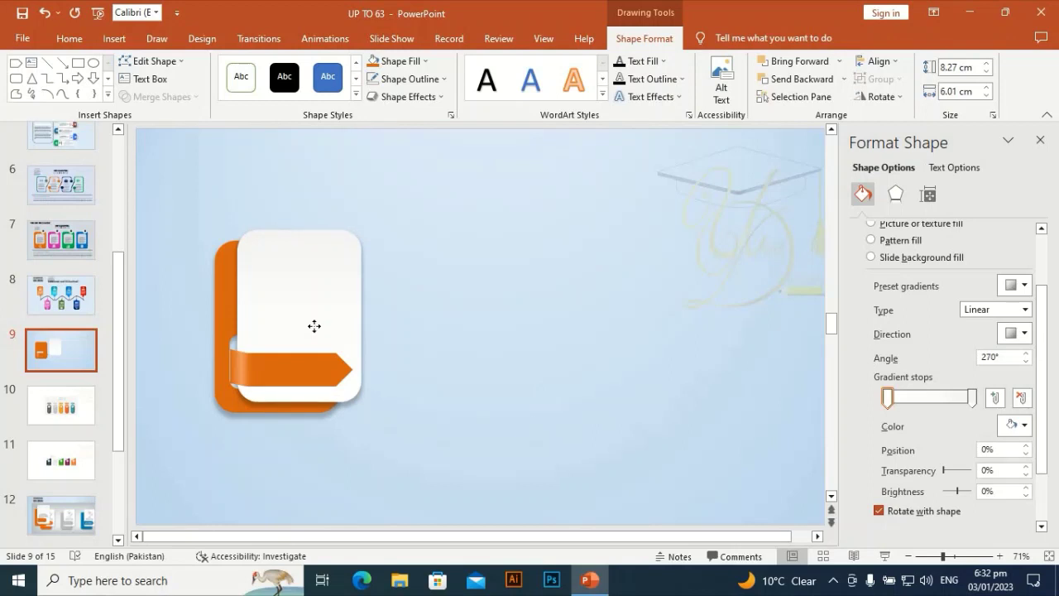
Nudge the orange tab slightly left with the arrow key.
click(275, 375)
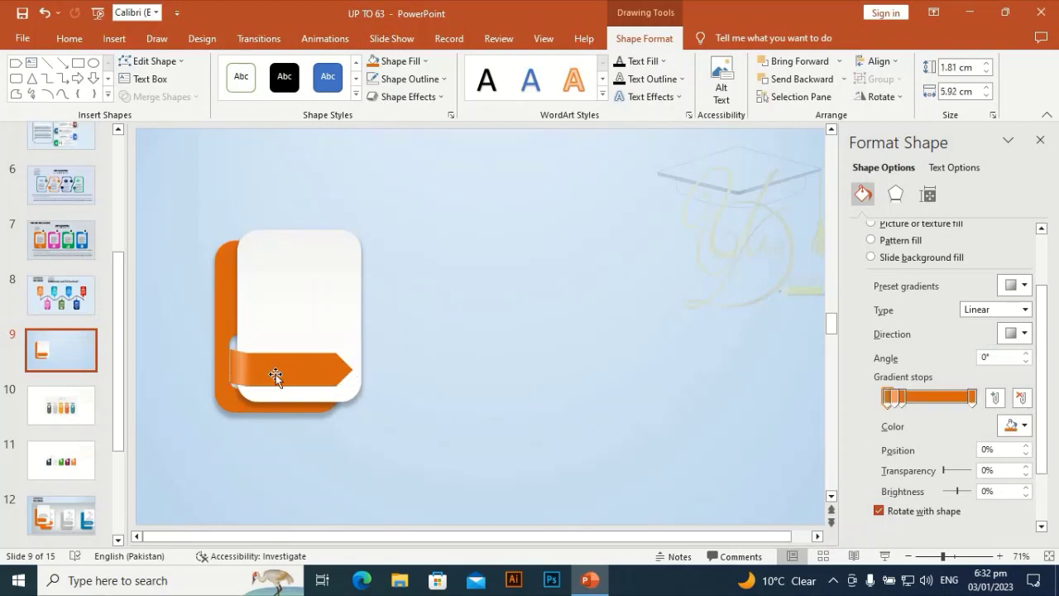
click(276, 374)
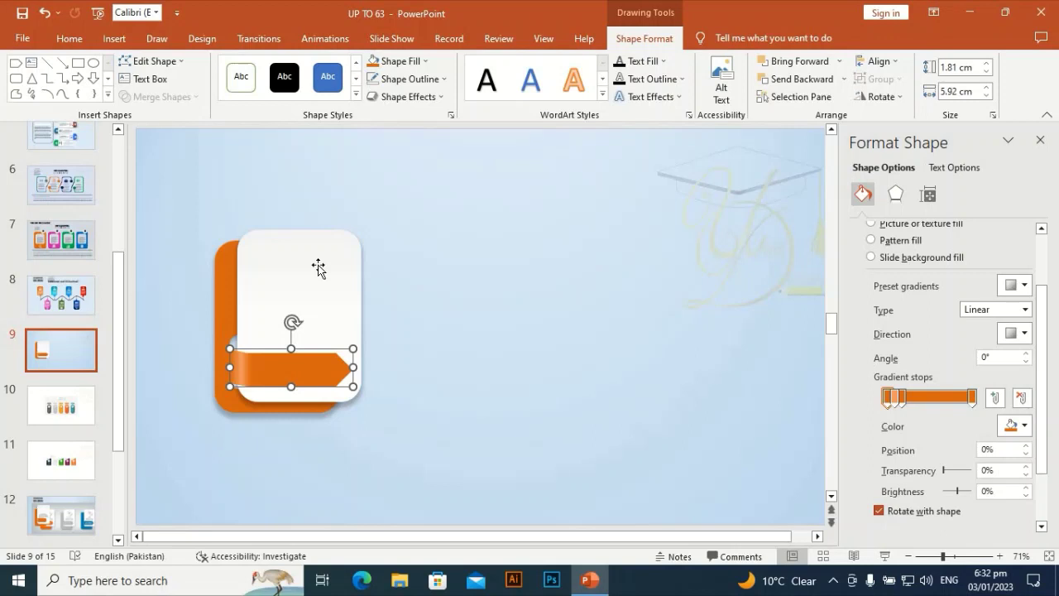
key(Left)
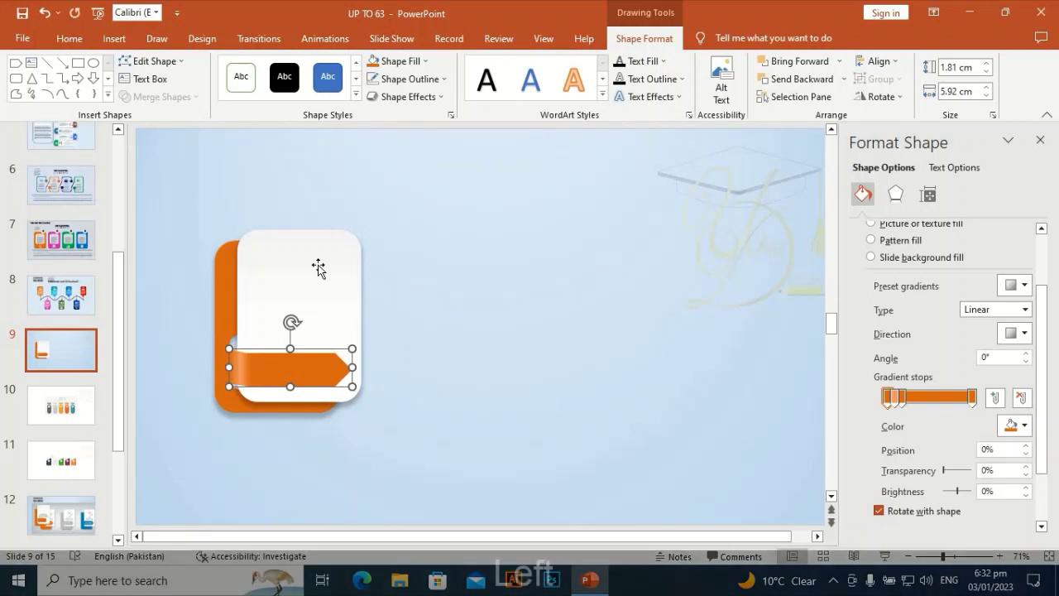
click(436, 284)
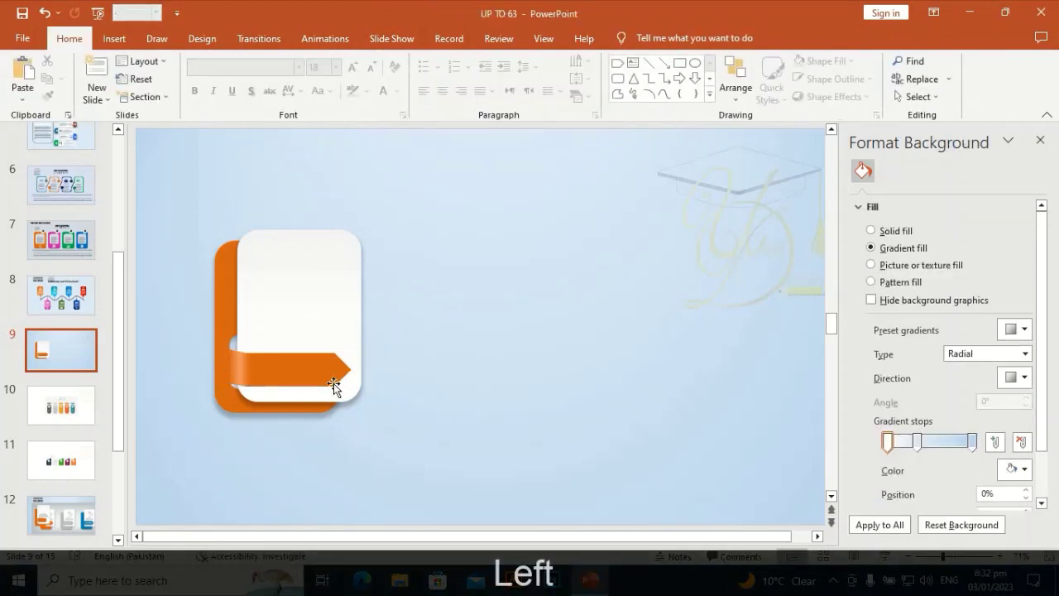
click(317, 295)
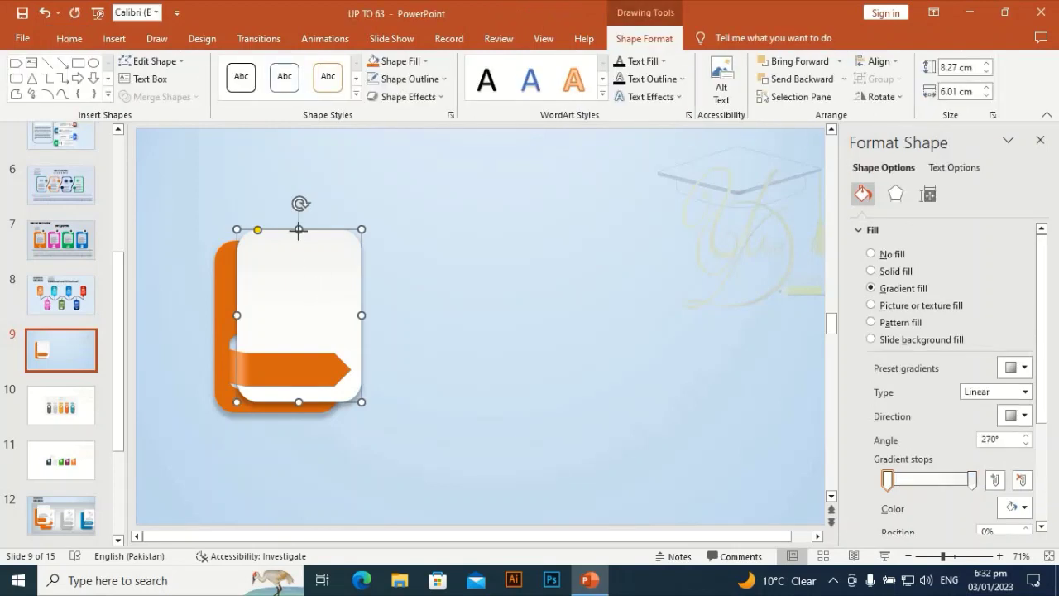
Stretch the white card taller and nudge it three steps right beside the orange strip.
drag(299, 230, 299, 211)
drag(298, 273, 297, 276)
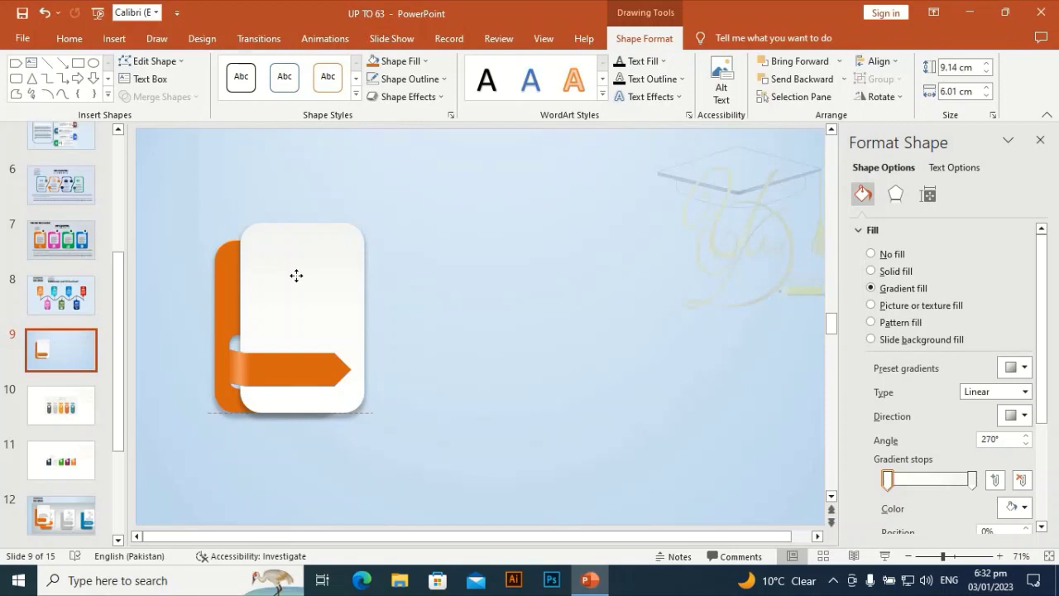
drag(293, 276, 296, 281)
key(Right)
key(Right)
key(Right)
key(Right)
key(Right)
key(Right)
key(Right)
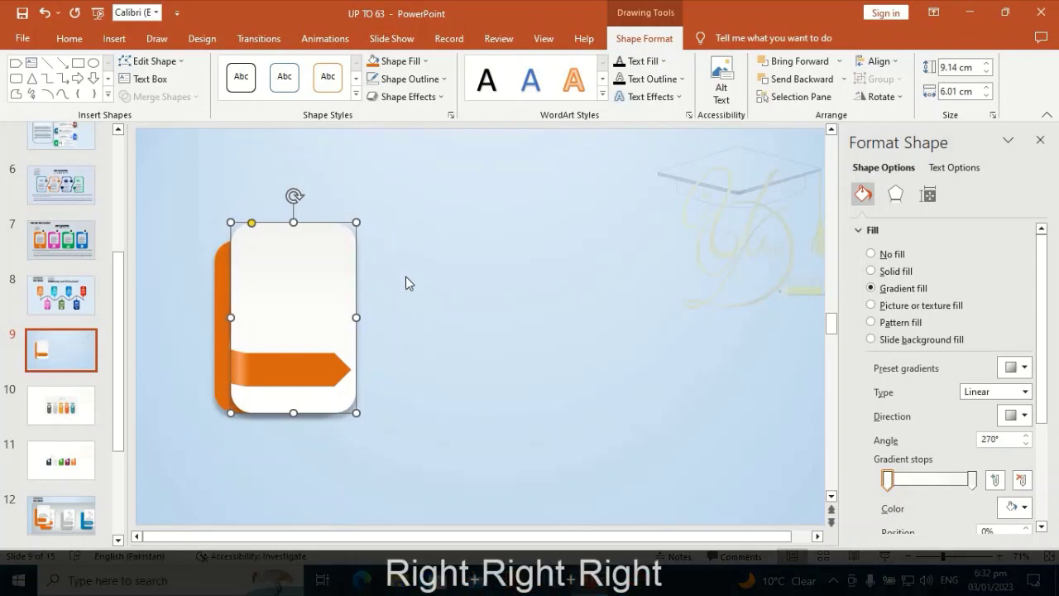
key(Right)
key(Right)
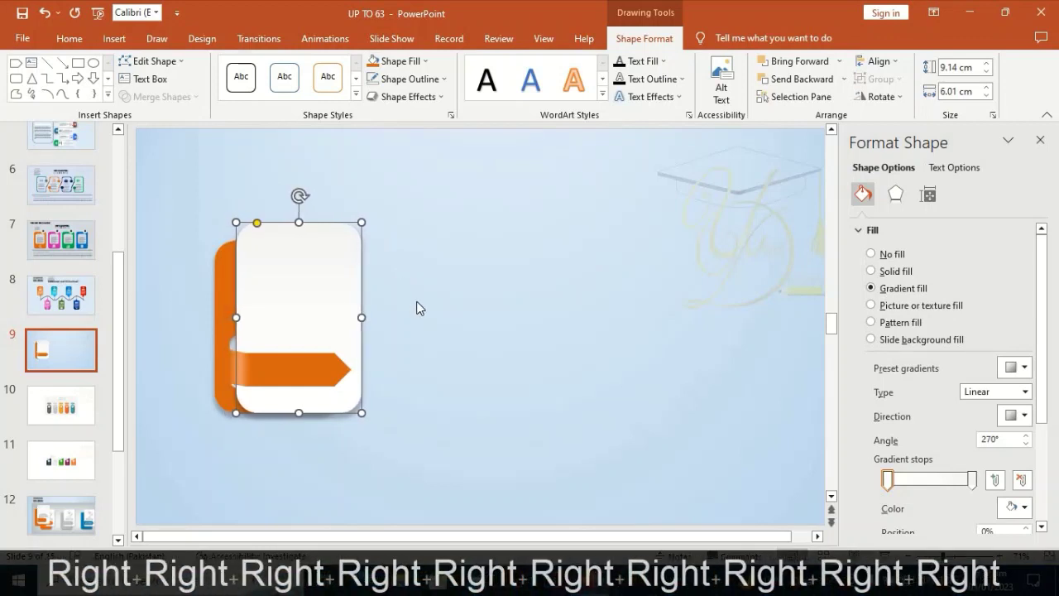
key(Right)
Nudge the orange arrow tab up two steps, then reselect the white card.
click(418, 309)
click(281, 372)
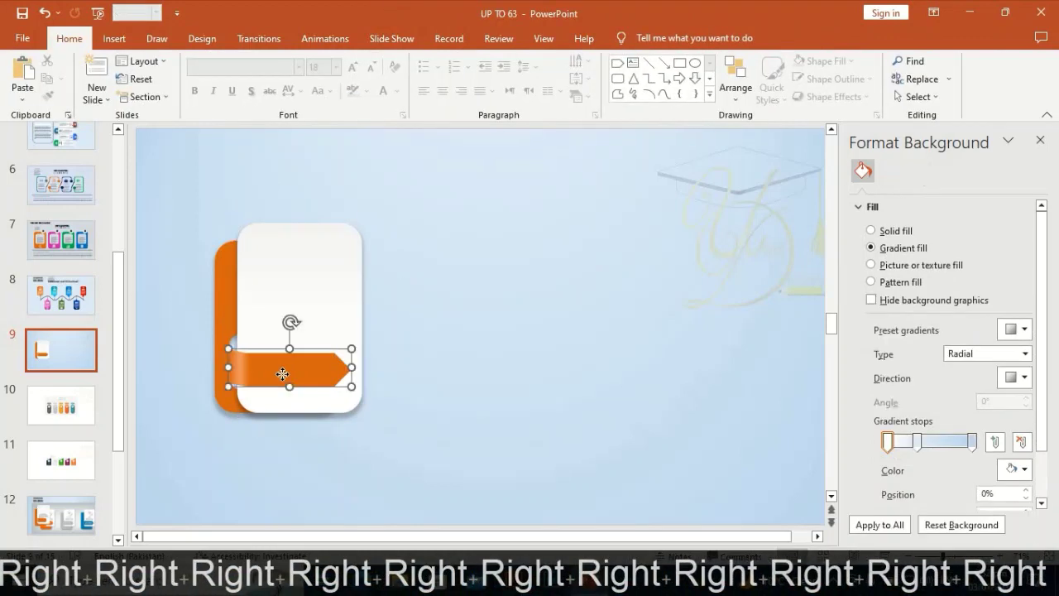
key(Up)
key(Up)
key(Up)
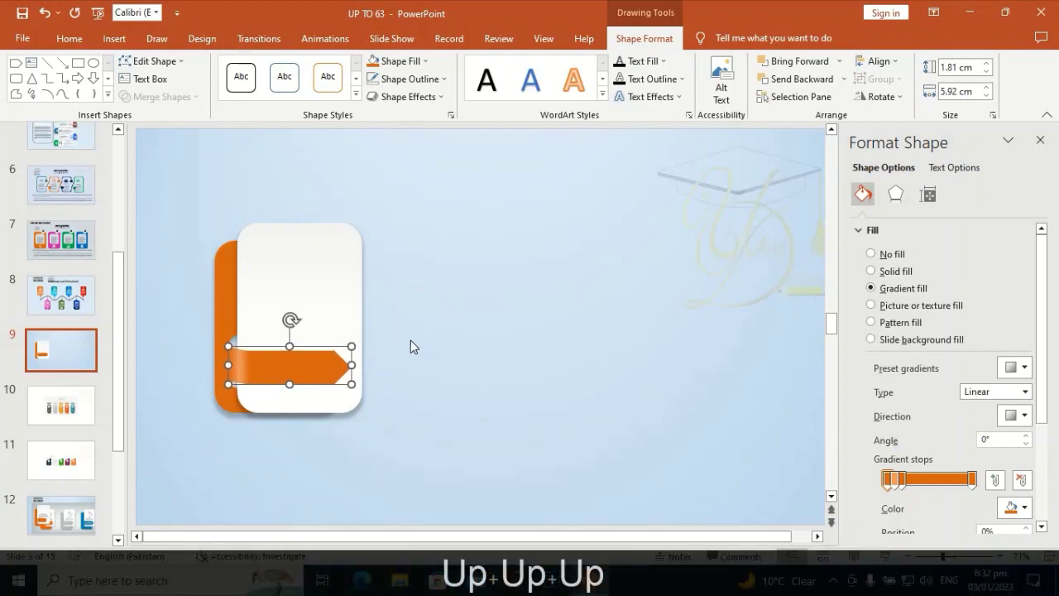
key(Up)
click(413, 331)
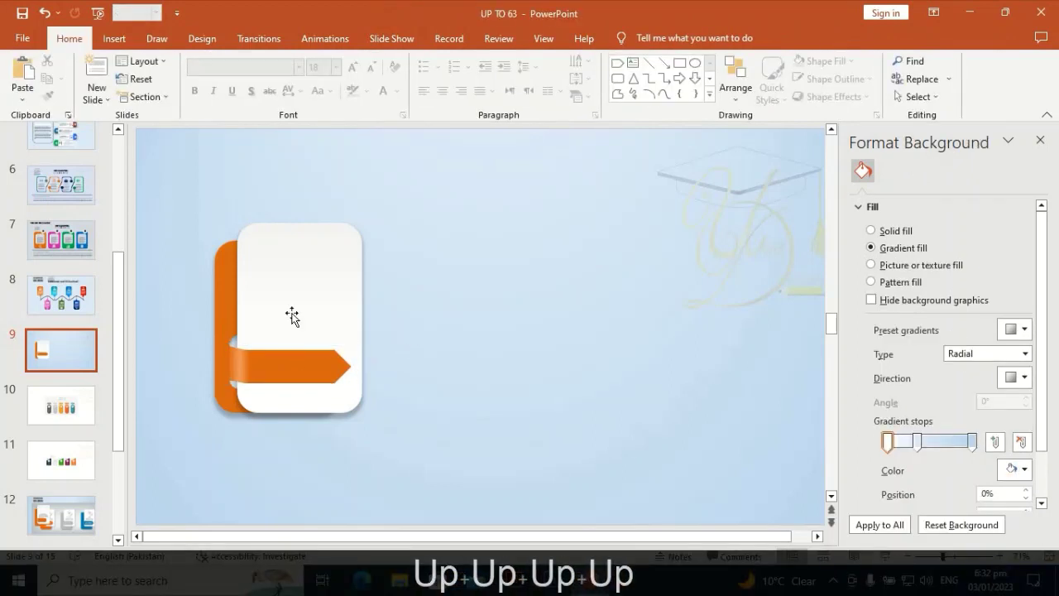
click(309, 269)
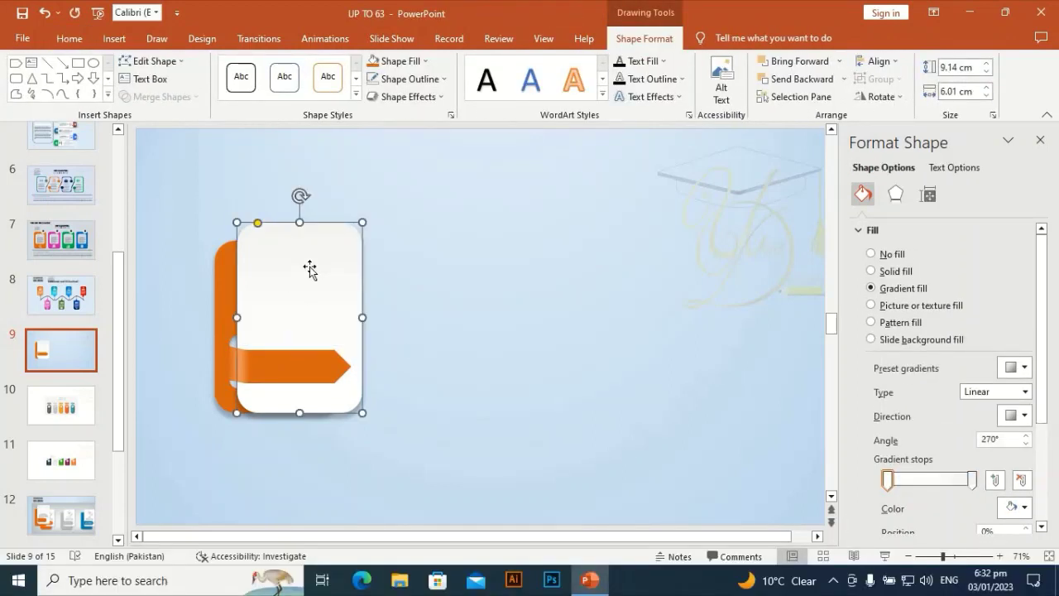
click(419, 271)
click(356, 286)
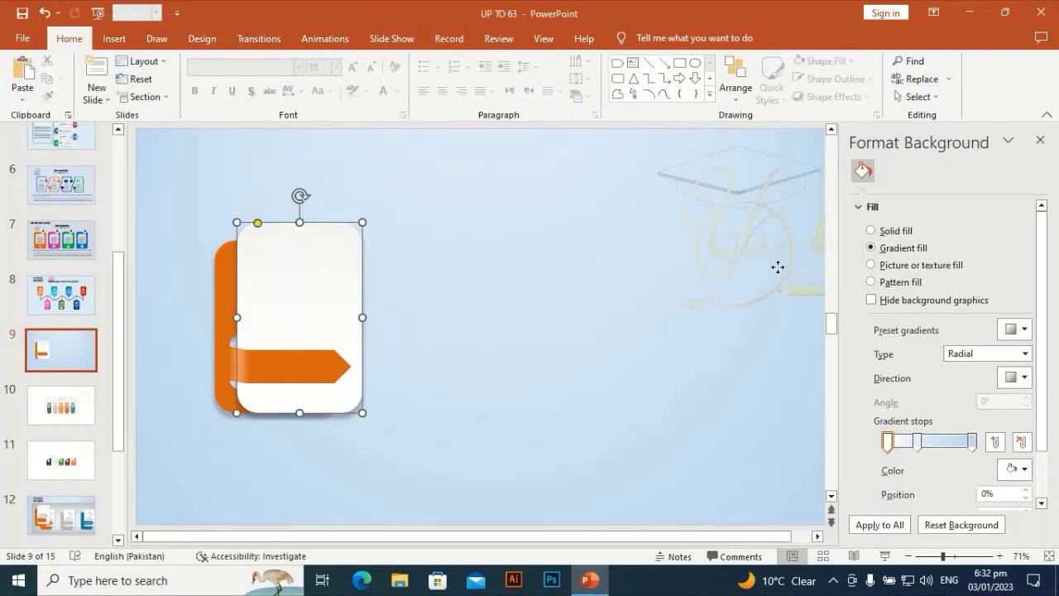
Switch the card's outline to a gradient line and delete its three extra gradient stops.
scroll(1042, 315, down, 3)
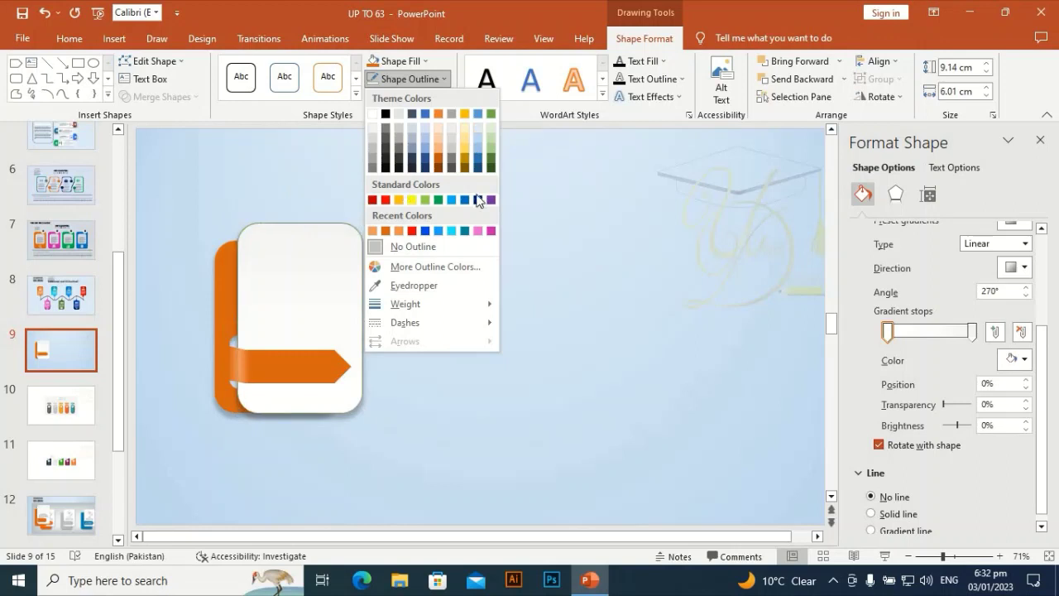
key(Escape)
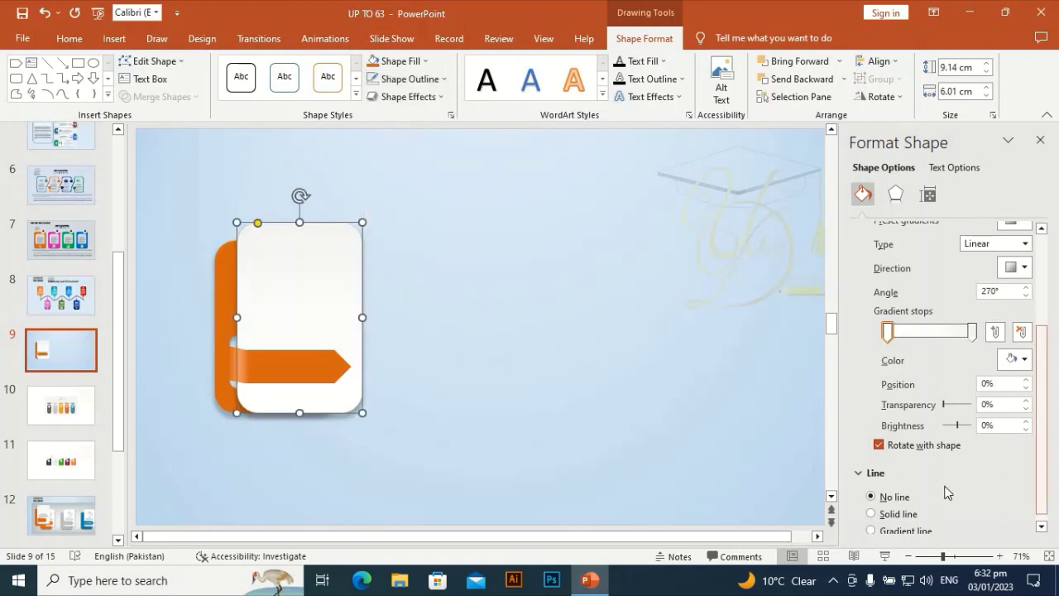
click(871, 531)
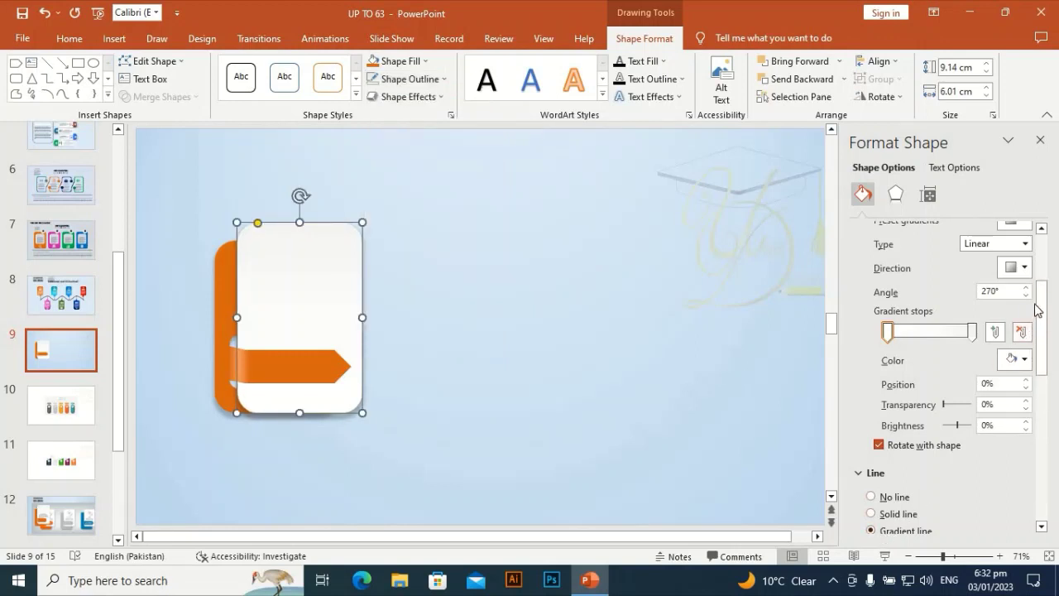
drag(1047, 333, 1050, 378)
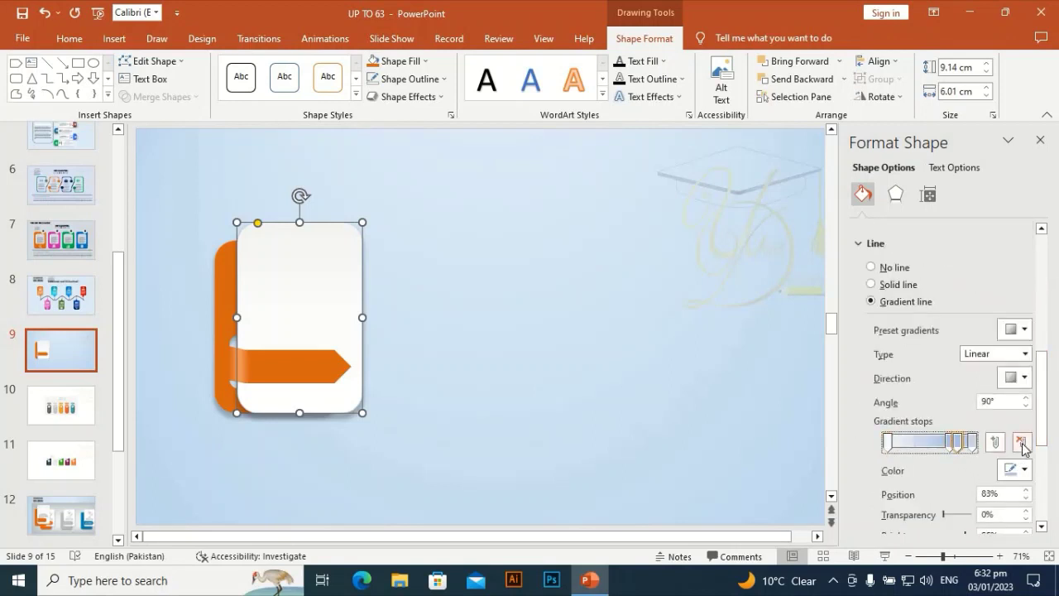
click(1022, 442)
click(949, 442)
click(1023, 442)
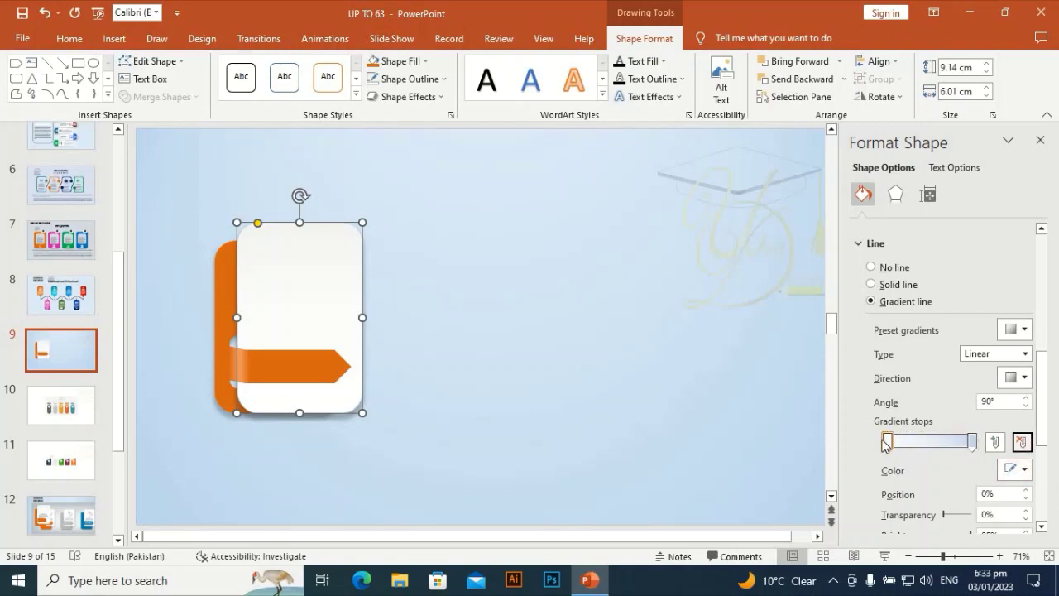
Set both remaining outline gradient stops to white.
click(973, 443)
click(1016, 469)
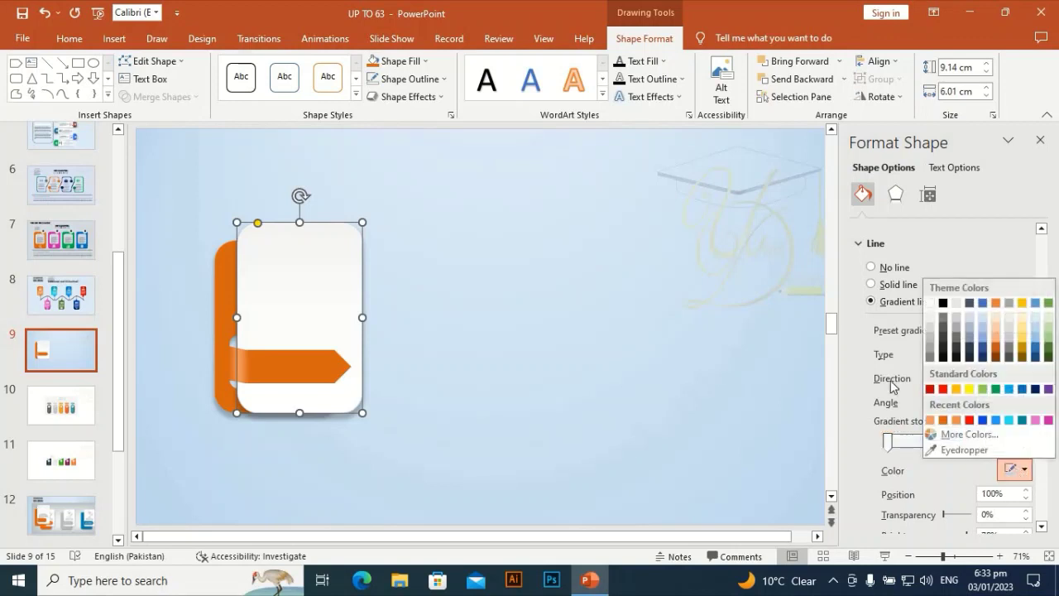
click(929, 303)
click(888, 442)
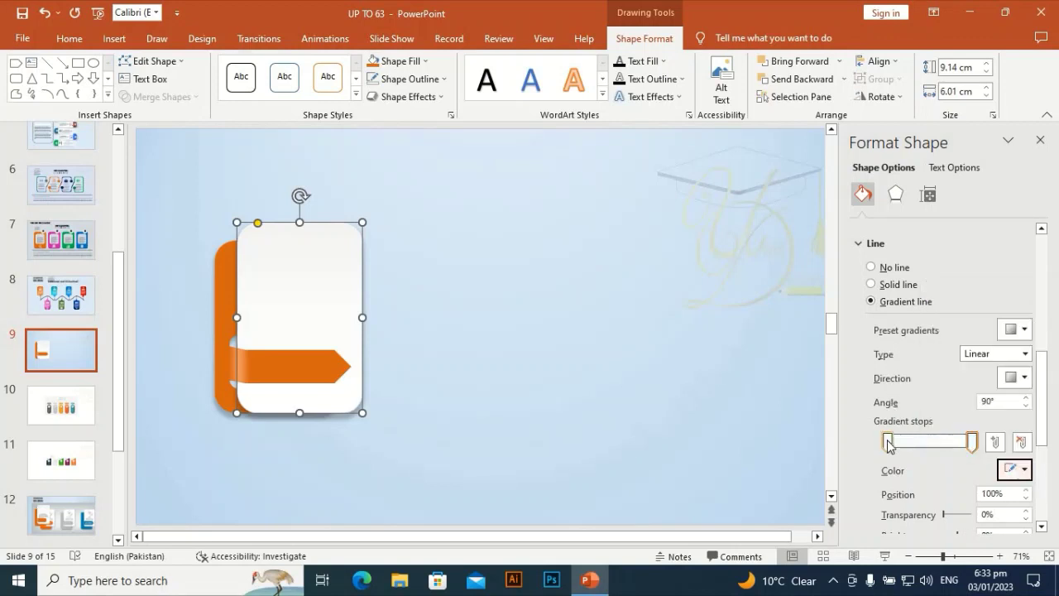
click(1024, 469)
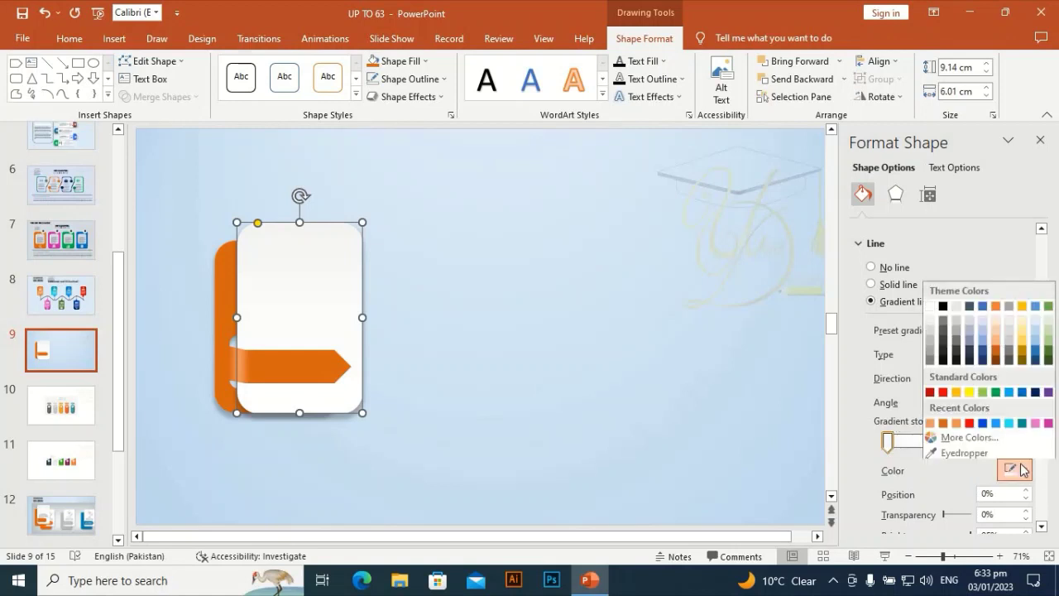
click(930, 304)
click(700, 378)
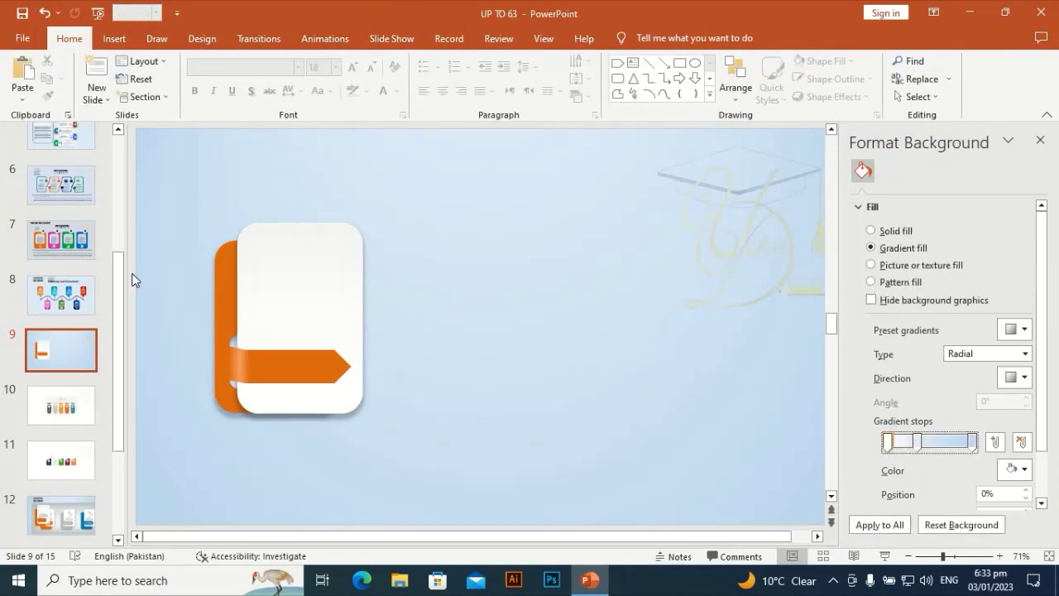
click(324, 286)
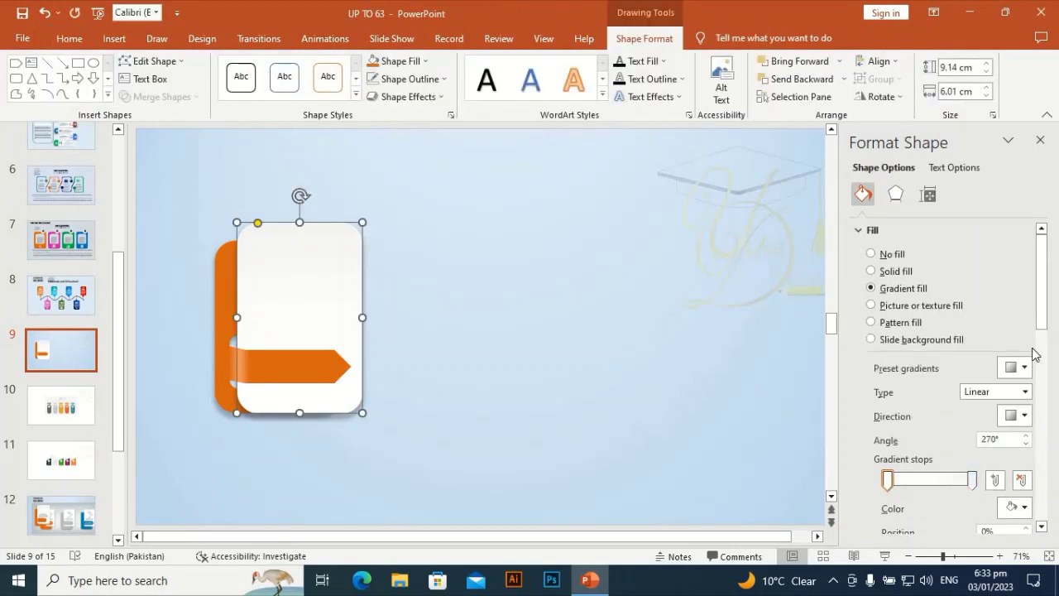
Change the fill's right gradient stop to a light grey tint.
drag(1041, 302, 1043, 364)
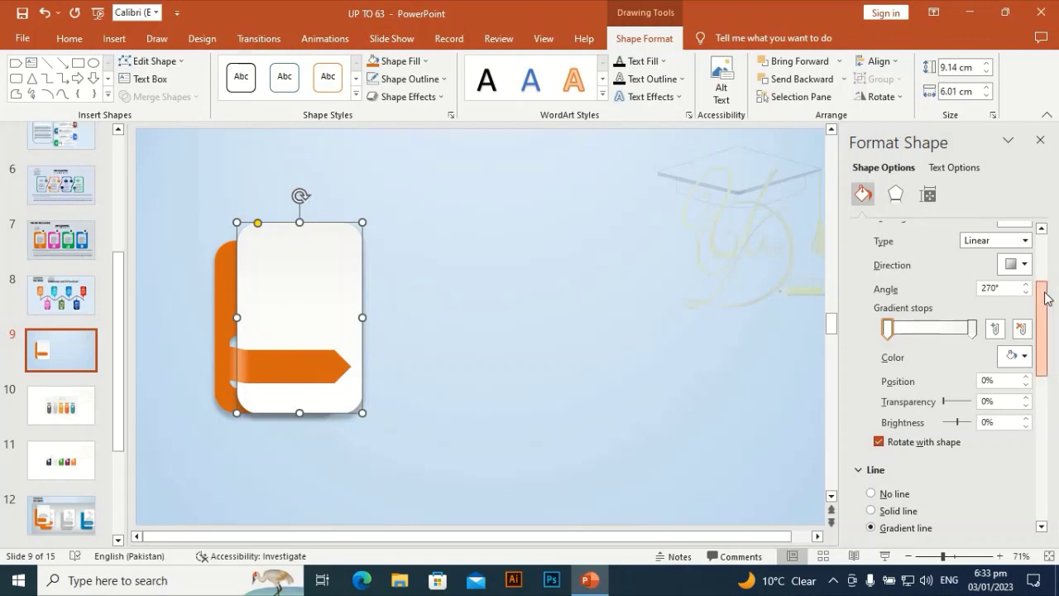
drag(1045, 295, 1043, 260)
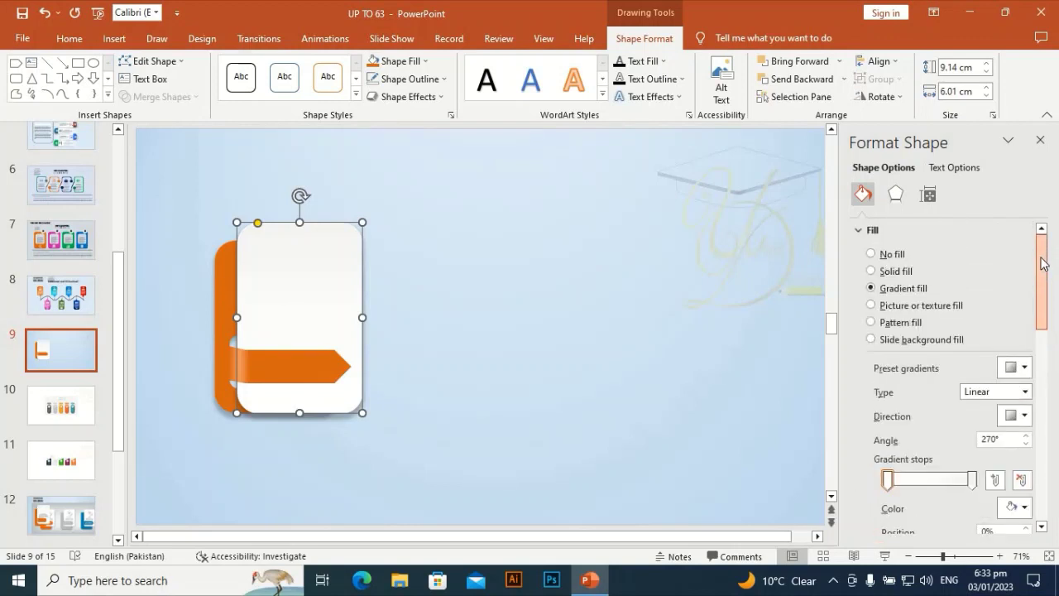
click(971, 480)
click(1016, 506)
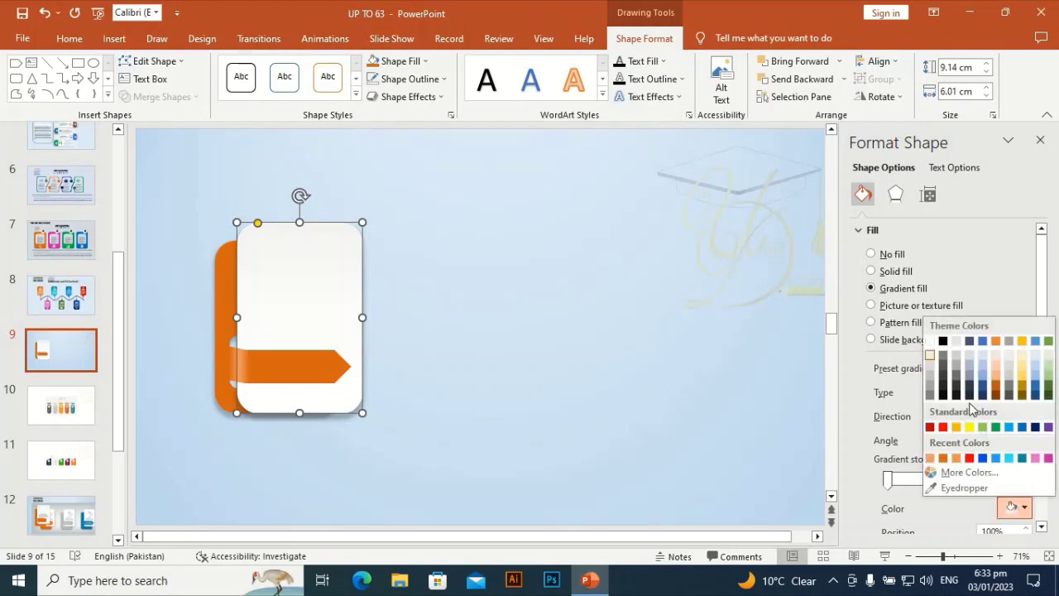
click(930, 370)
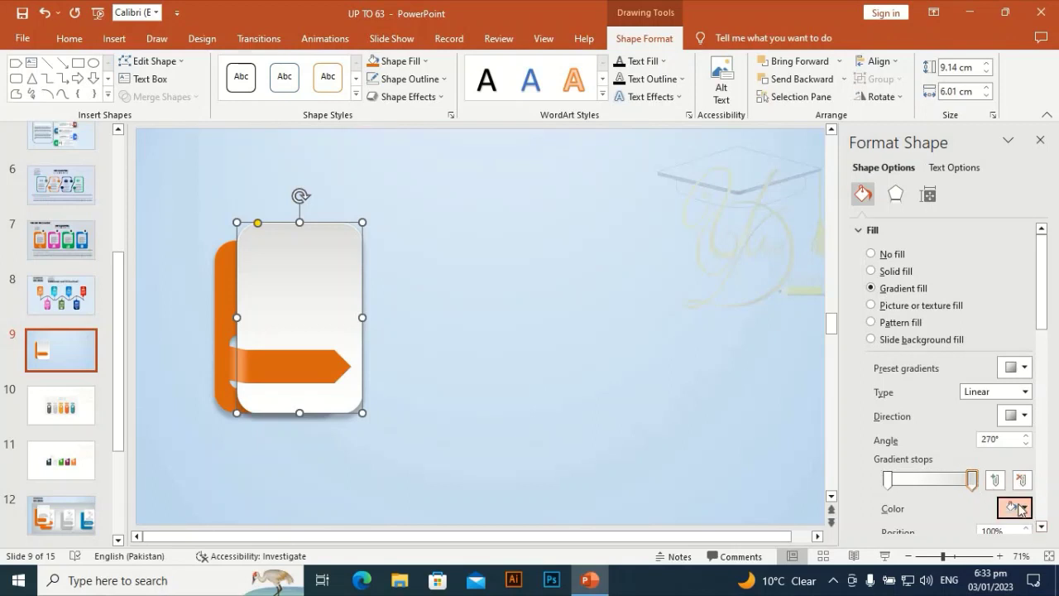
click(1021, 510)
click(931, 361)
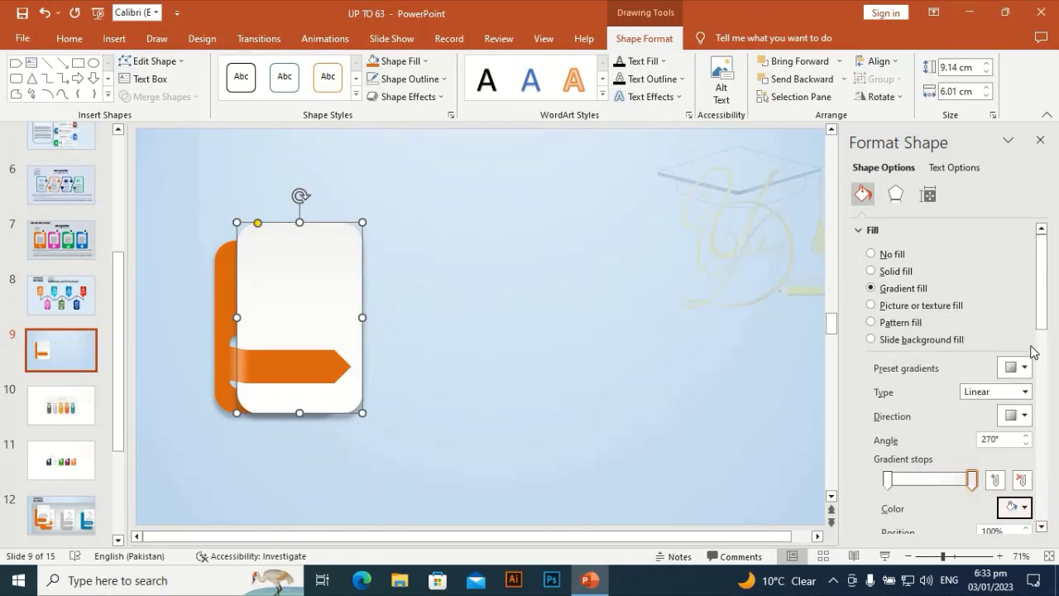
Set the outline's right gradient stop to light grey.
drag(1048, 293, 1051, 404)
scroll(1050, 371, down, 3)
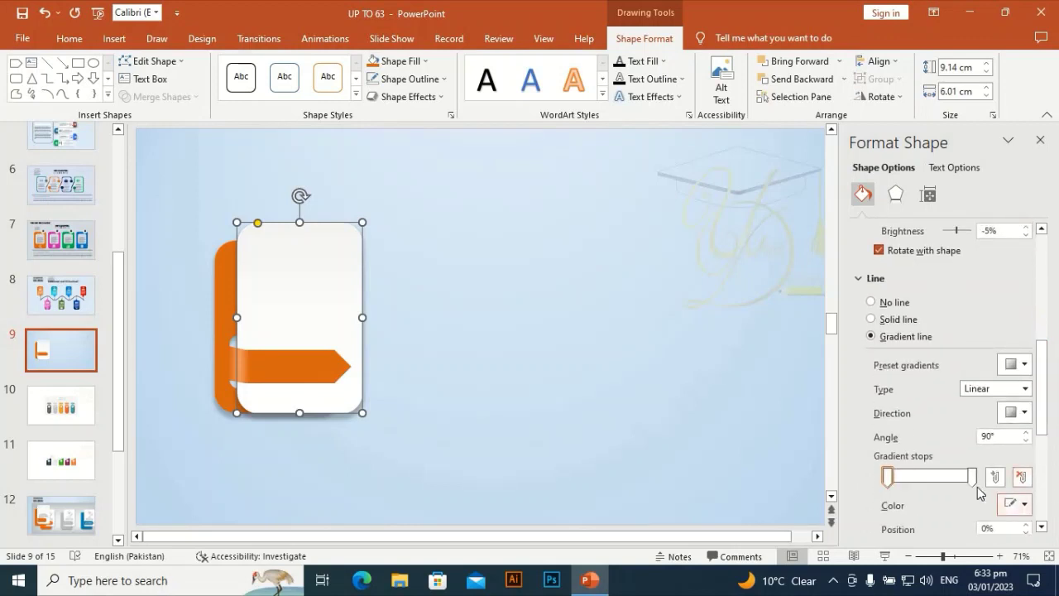
click(972, 477)
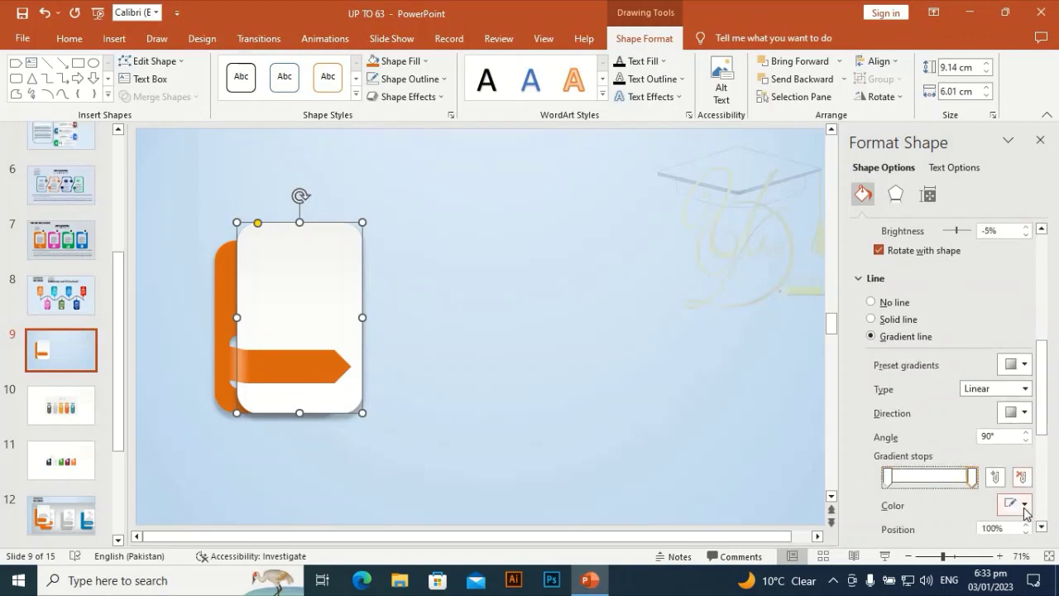
click(1015, 503)
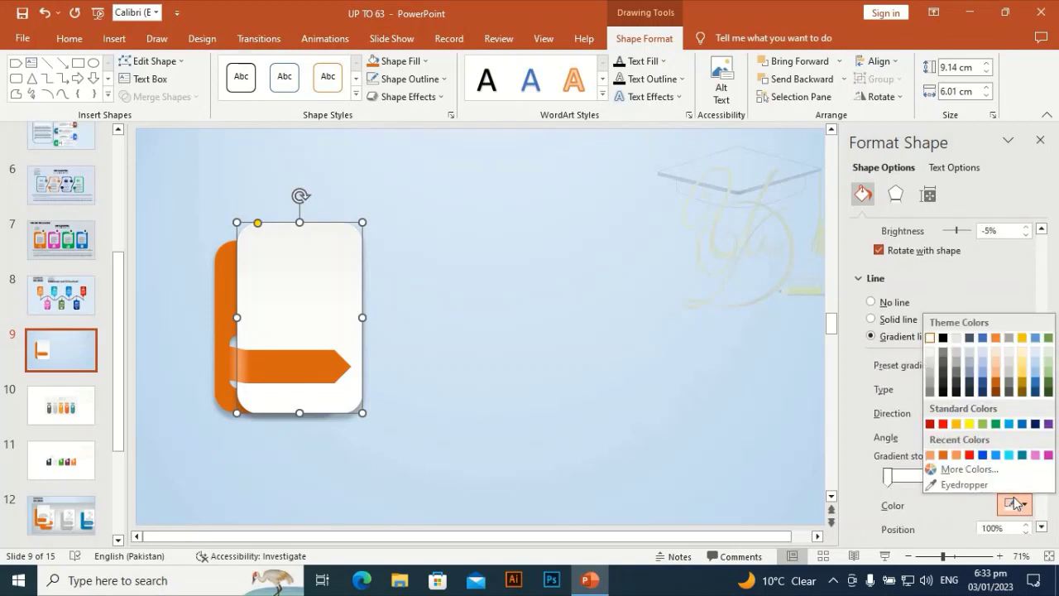
click(934, 356)
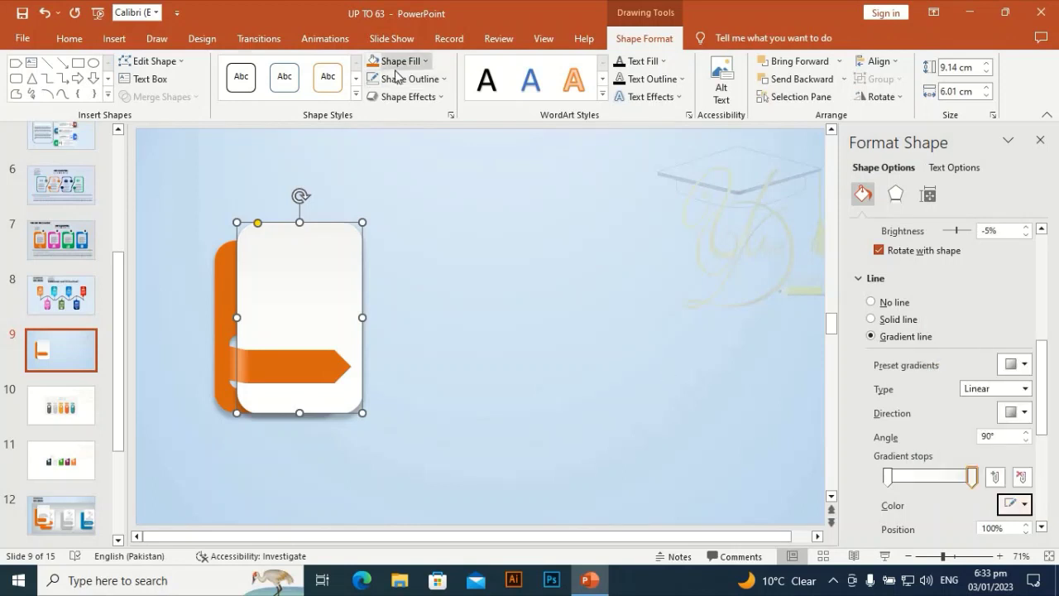
Set the card's outline weight to 2¼ pt.
click(420, 78)
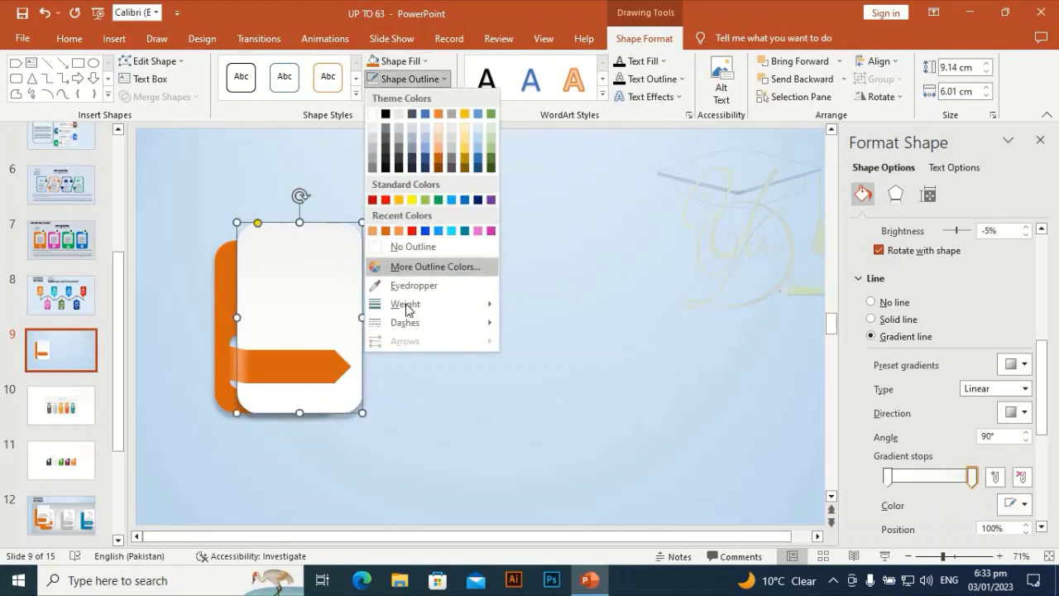
mouse_move(406, 306)
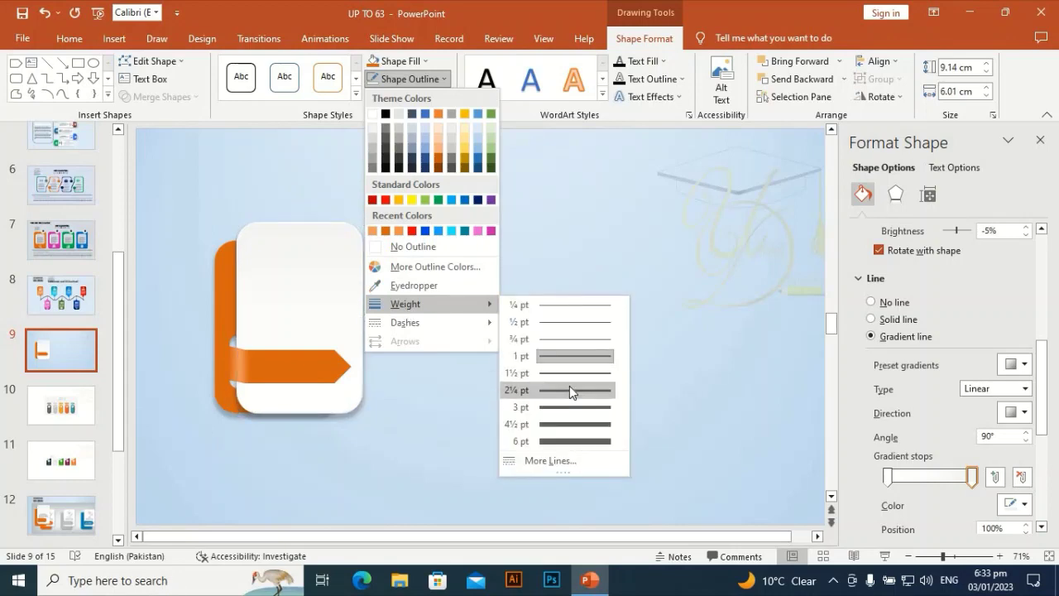
click(569, 385)
click(492, 281)
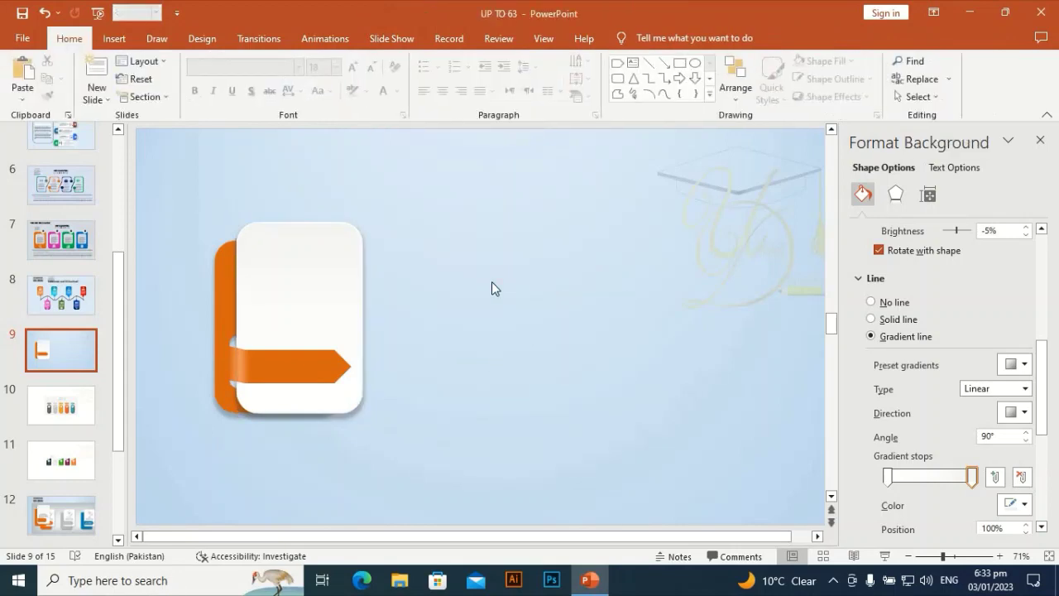
click(314, 288)
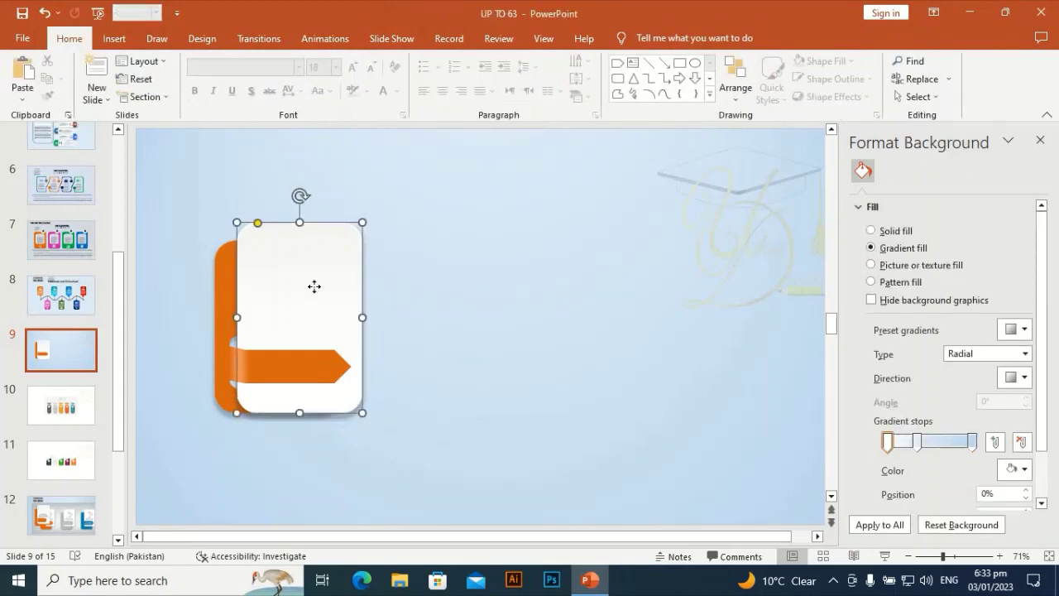
click(419, 278)
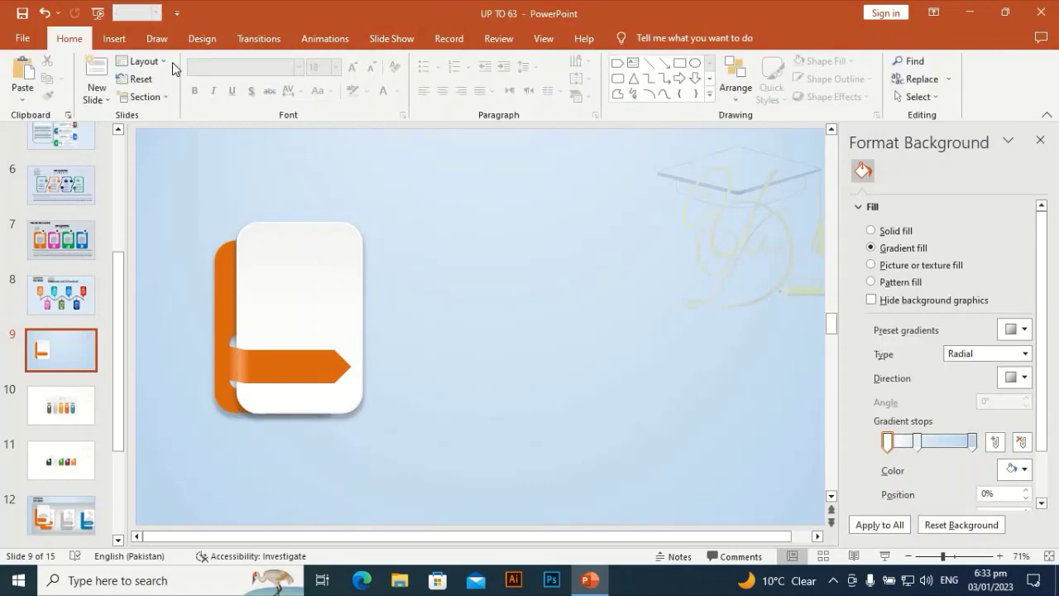
click(120, 32)
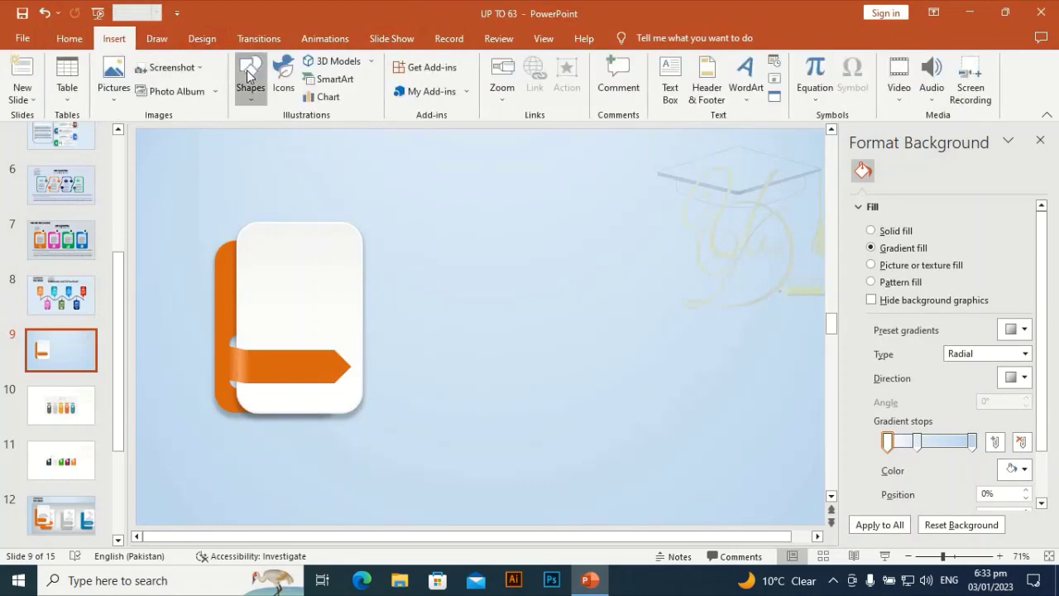
Draw a small oval circle and paste the white card's formatting onto it.
click(250, 79)
click(321, 132)
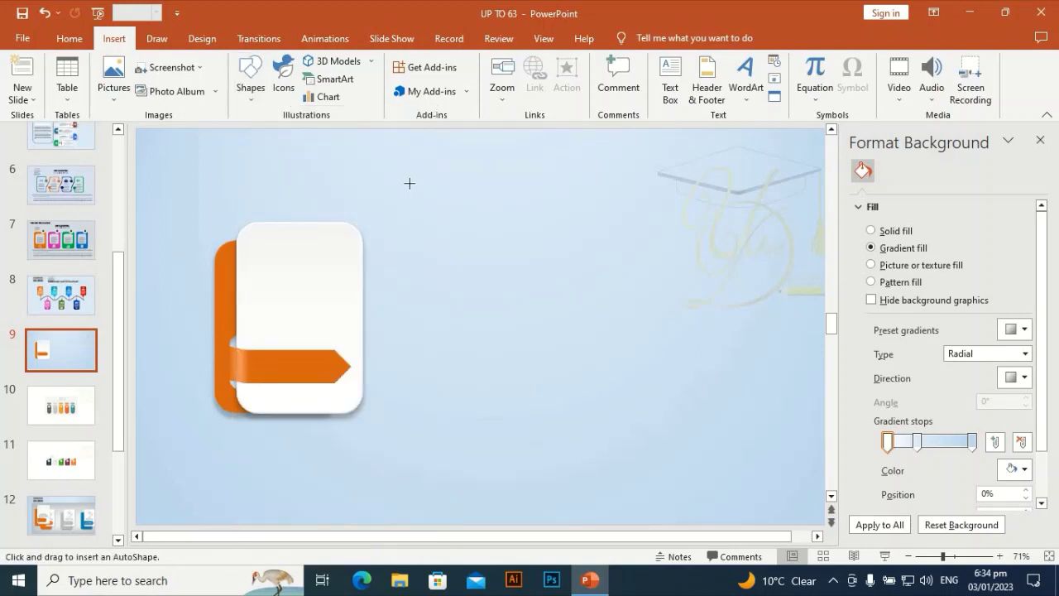
mouse_move(409, 183)
mouse_down()
mouse_move(442, 245)
mouse_move(440, 231)
mouse_move(455, 228)
mouse_up()
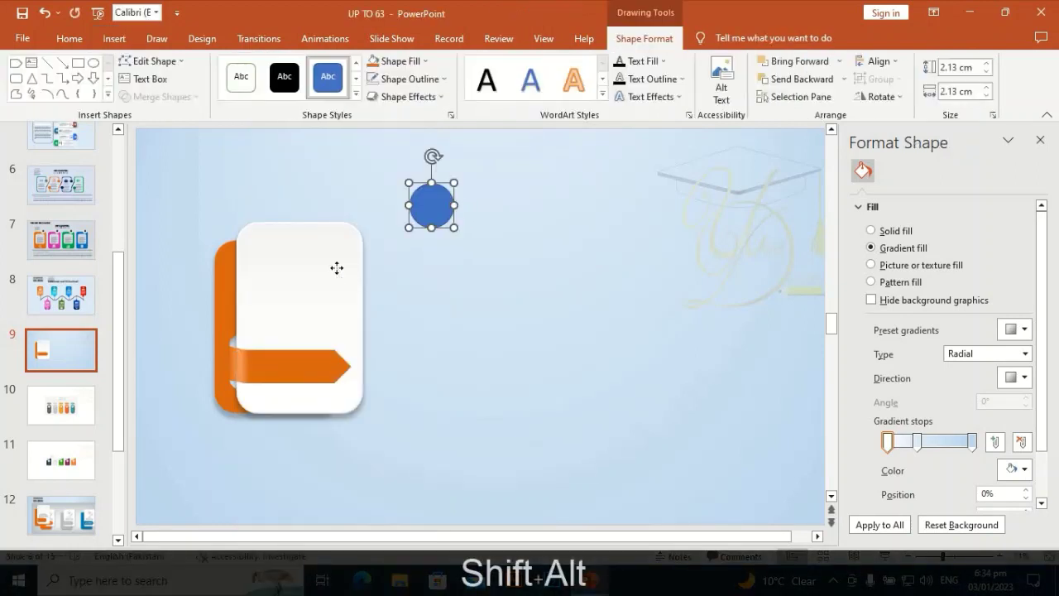
click(336, 267)
key(ctrl+shift+c)
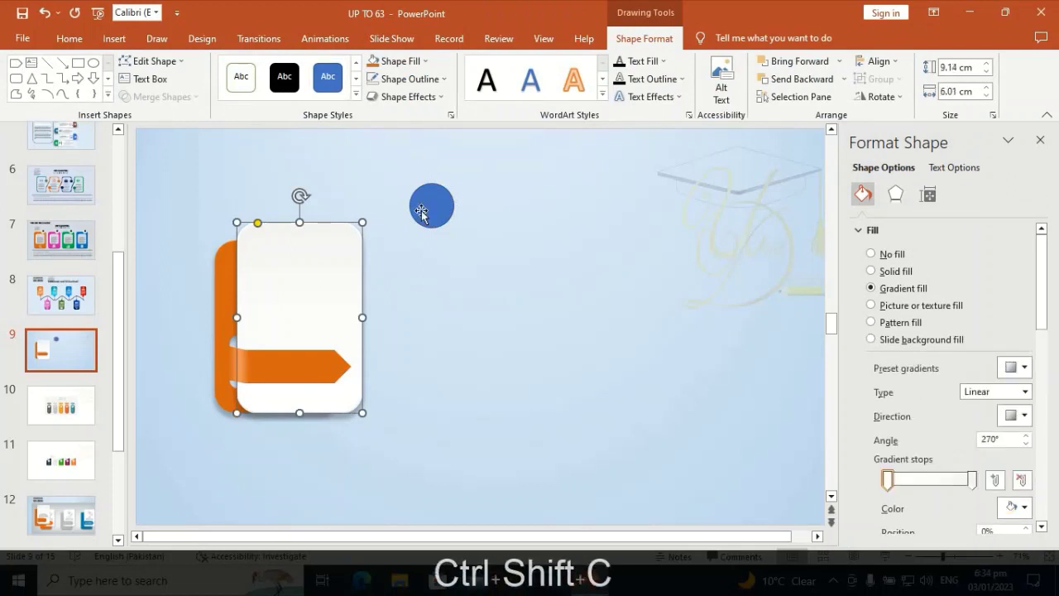
click(428, 212)
key(ctrl+shift+v)
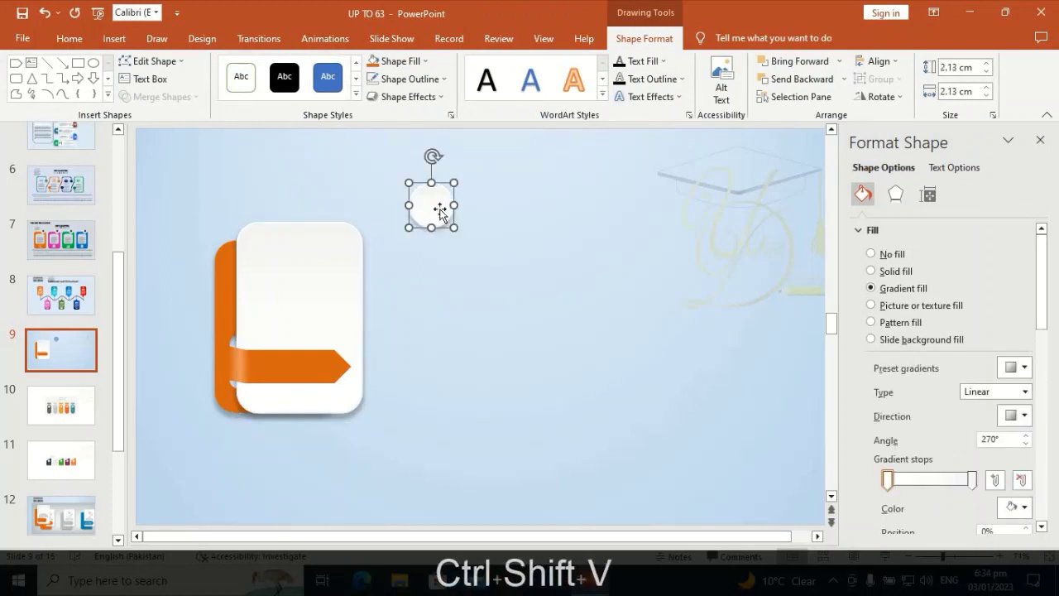
Move the white circle onto the top centre of the card.
drag(425, 207, 296, 248)
click(428, 250)
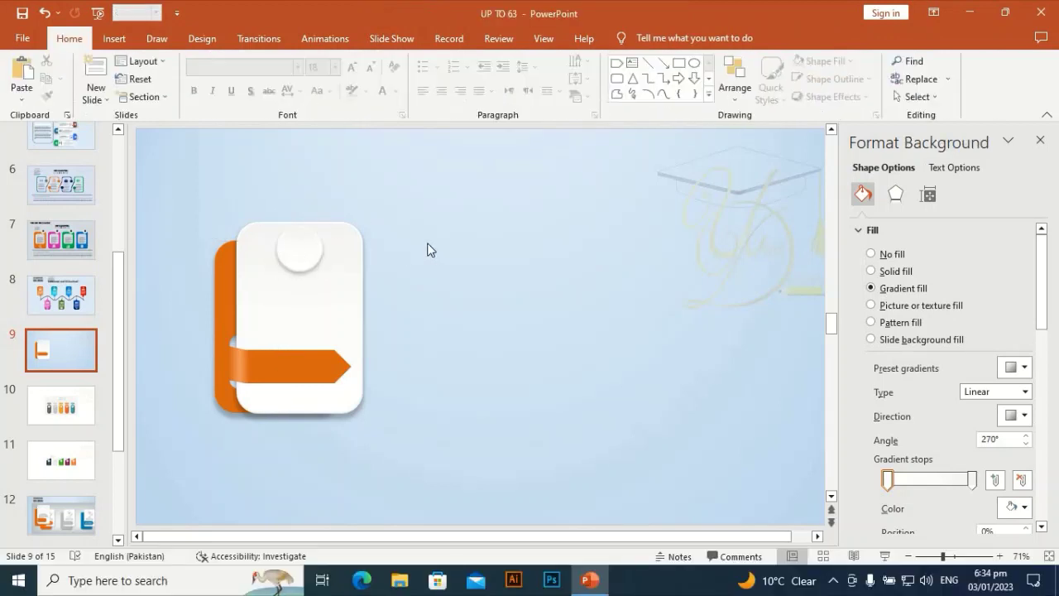
click(307, 251)
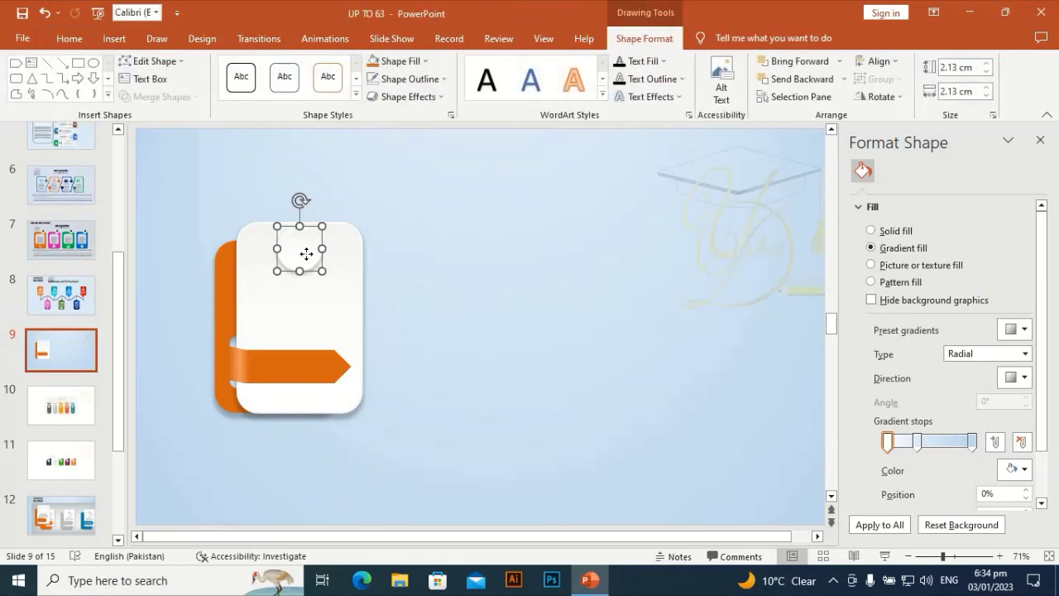
drag(308, 250, 315, 257)
click(439, 260)
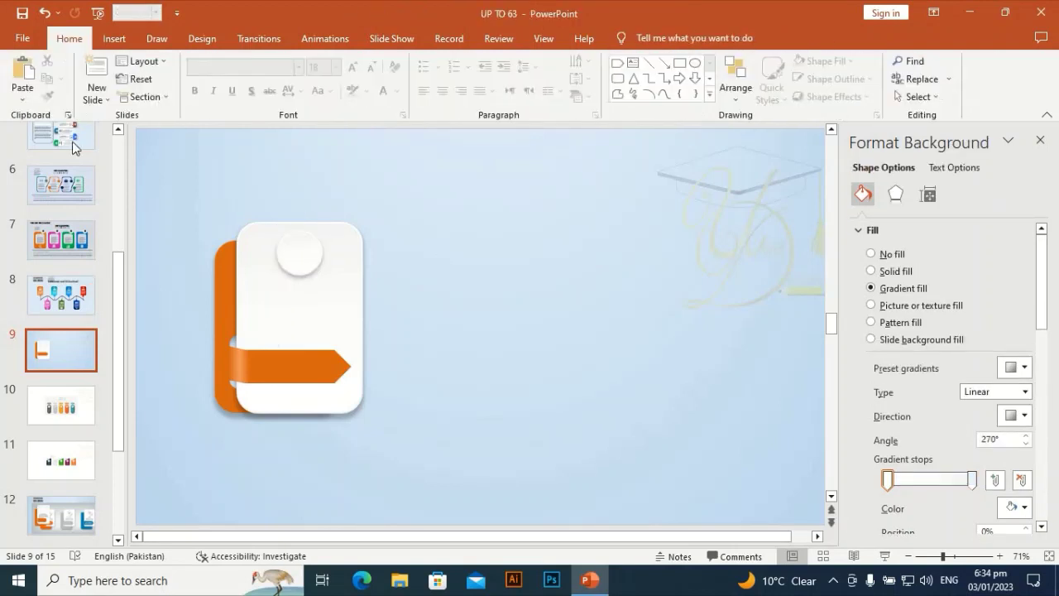
Add a text box reading PEOPLE in capitals.
click(116, 41)
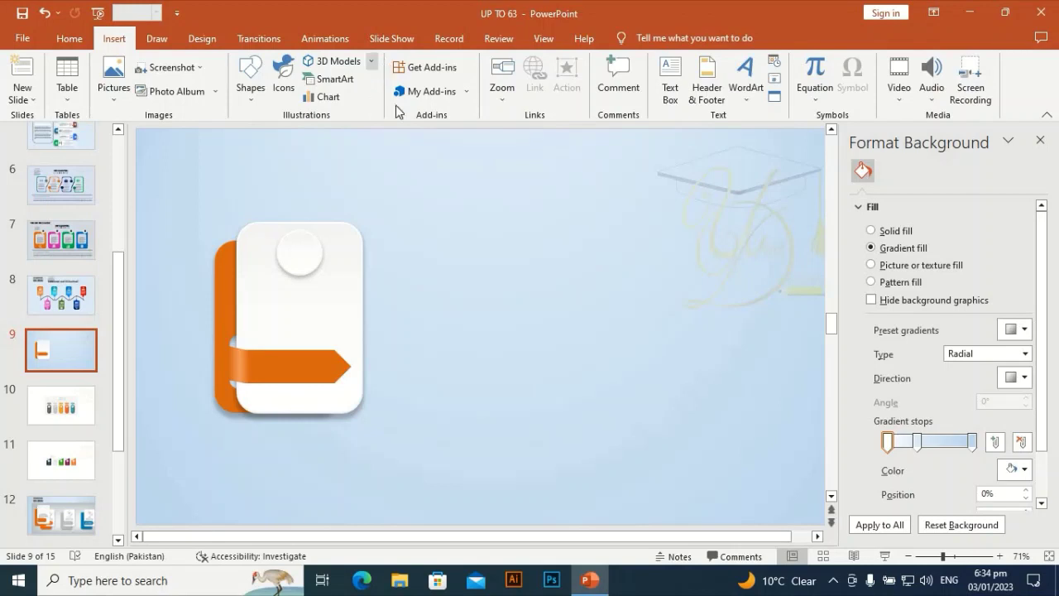
click(670, 82)
click(491, 235)
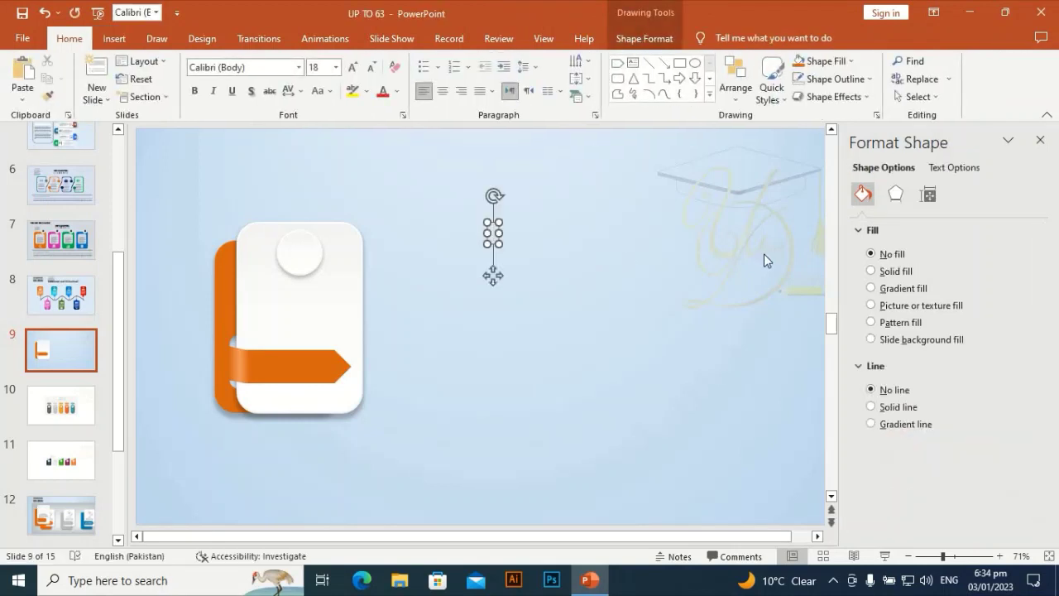
key(Caps_Lock)
text(PE)
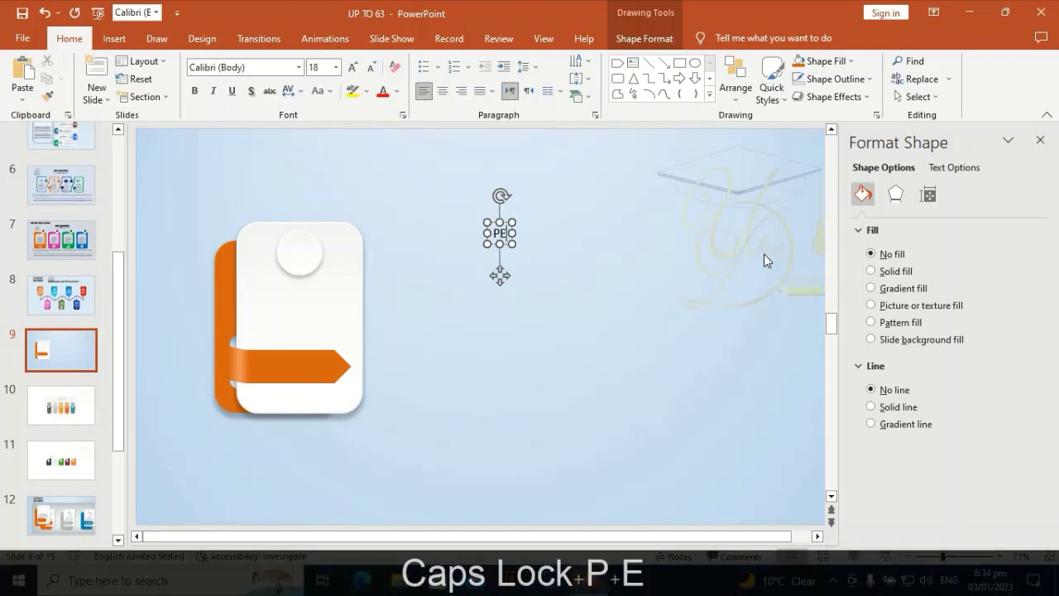
text(O)
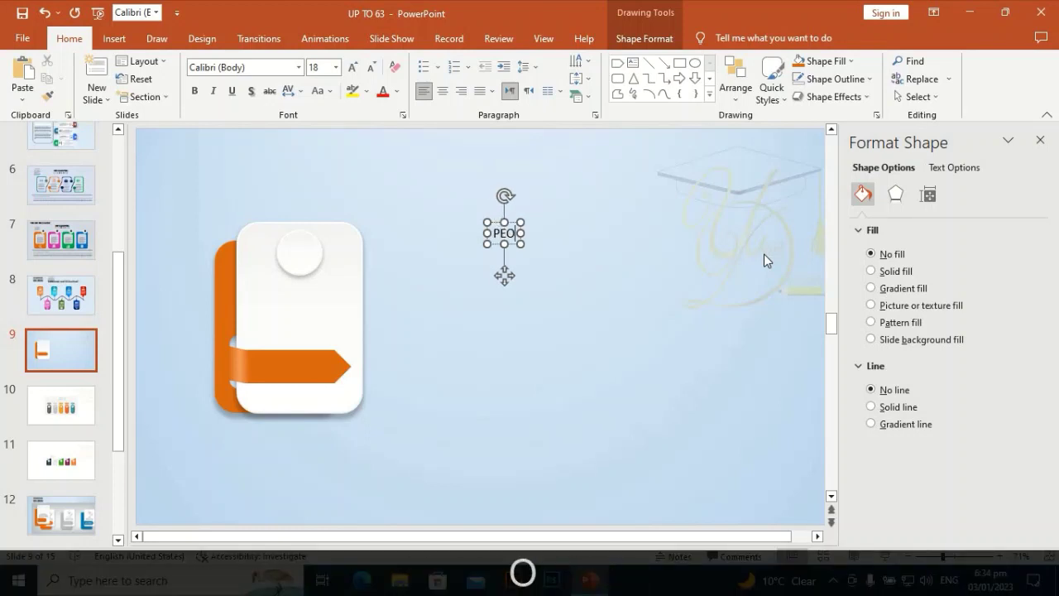
text(PLE)
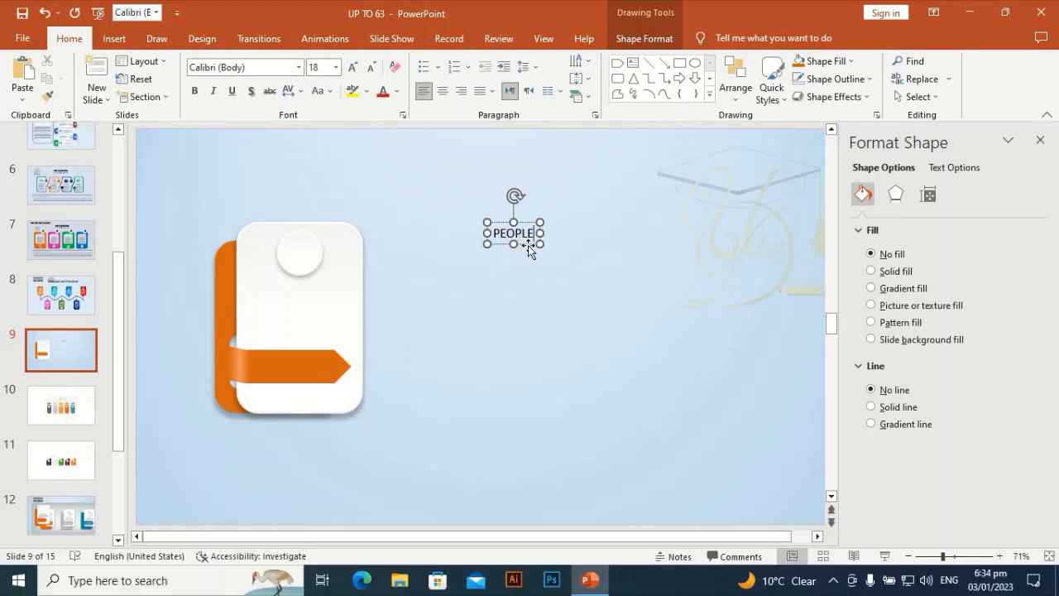
Set PEOPLE to Oswald font, size 24, and move it onto the orange banner.
click(528, 245)
click(257, 68)
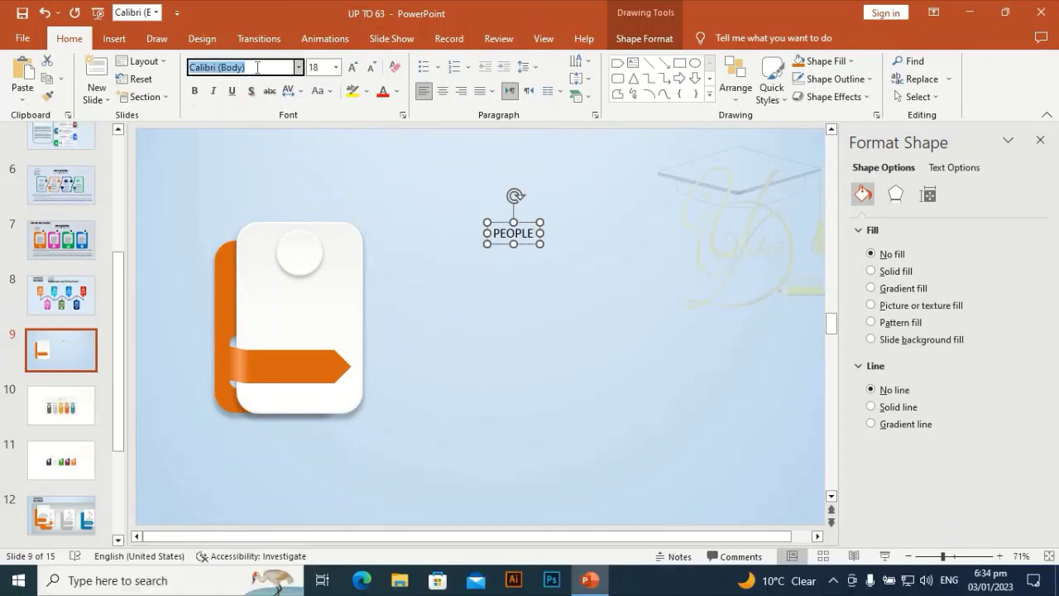
text(osw)
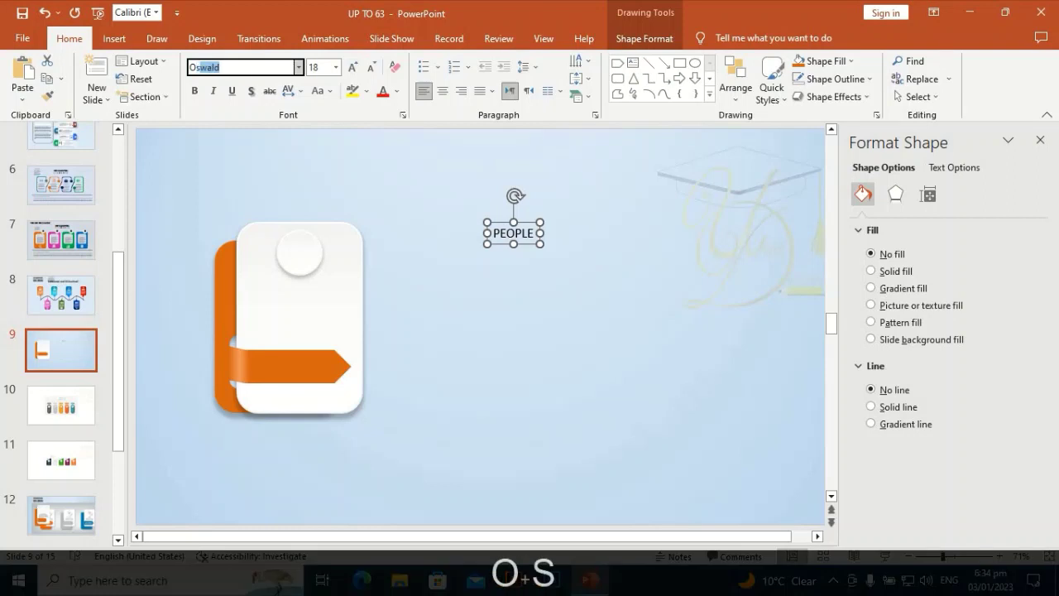
key(Right)
key(Return)
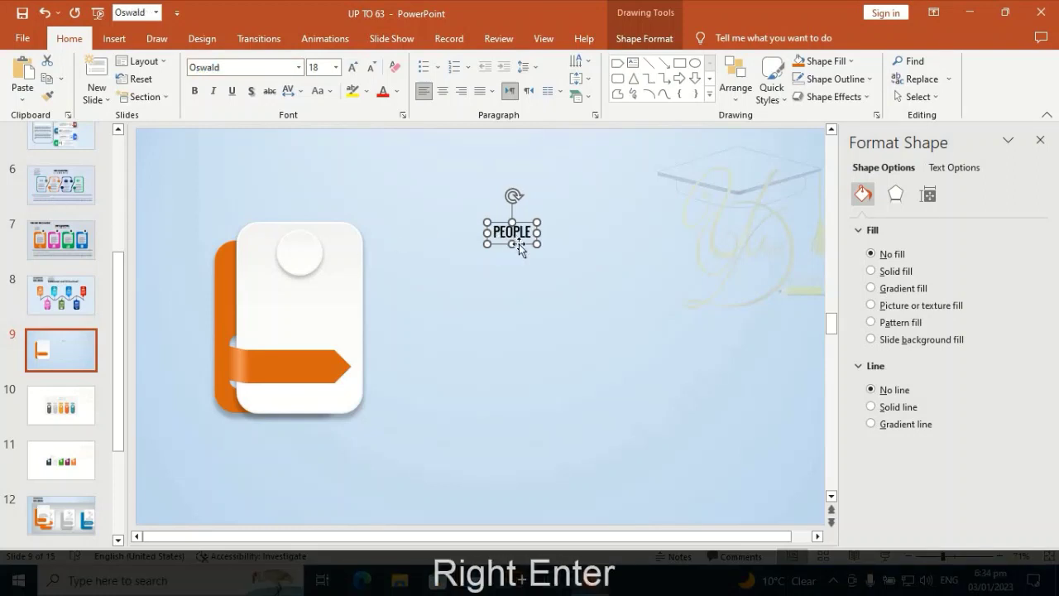
drag(521, 245, 301, 380)
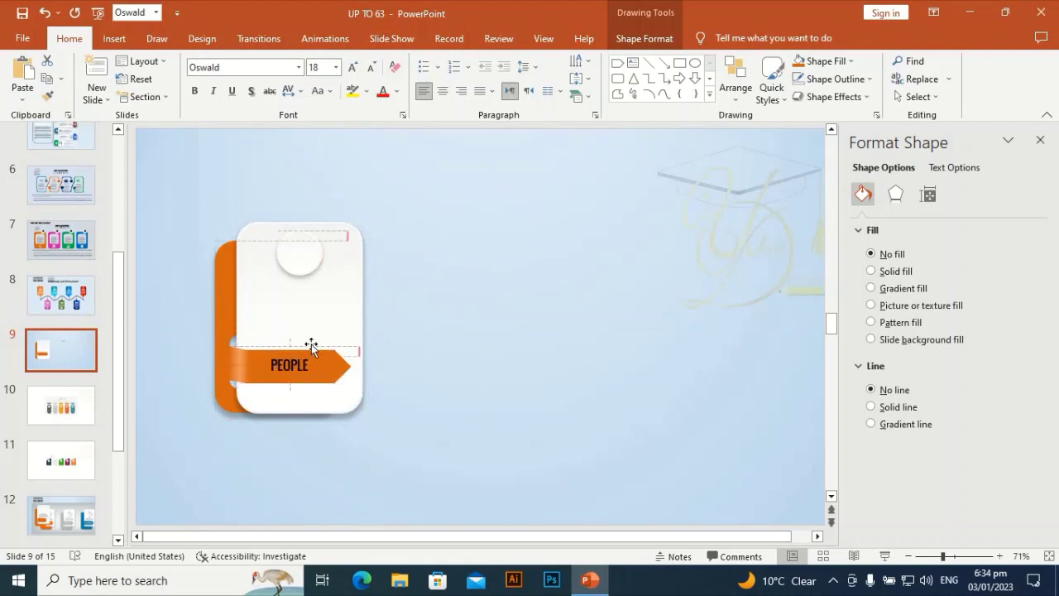
click(336, 68)
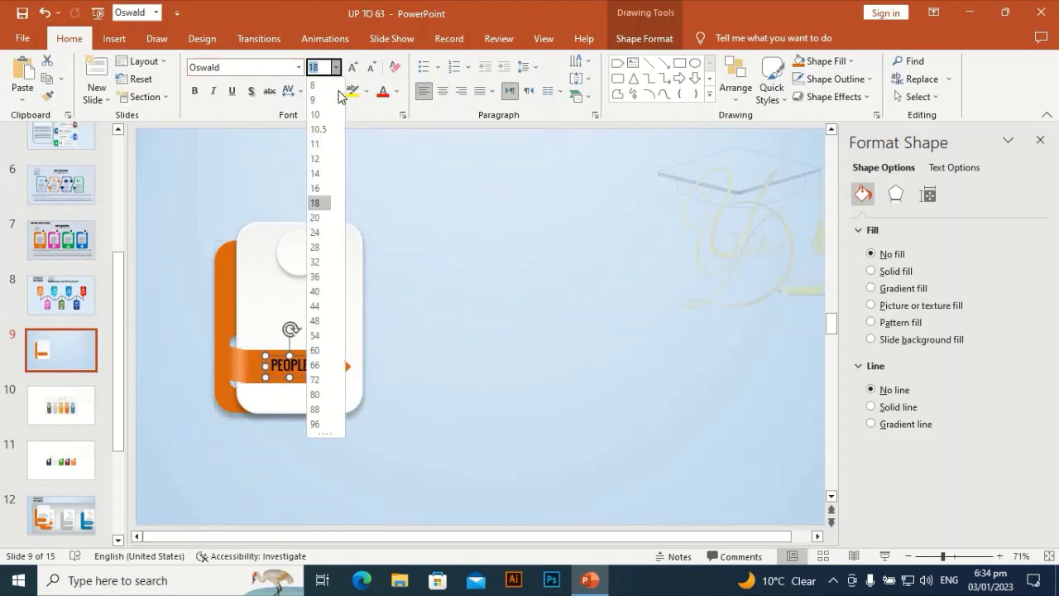
click(327, 233)
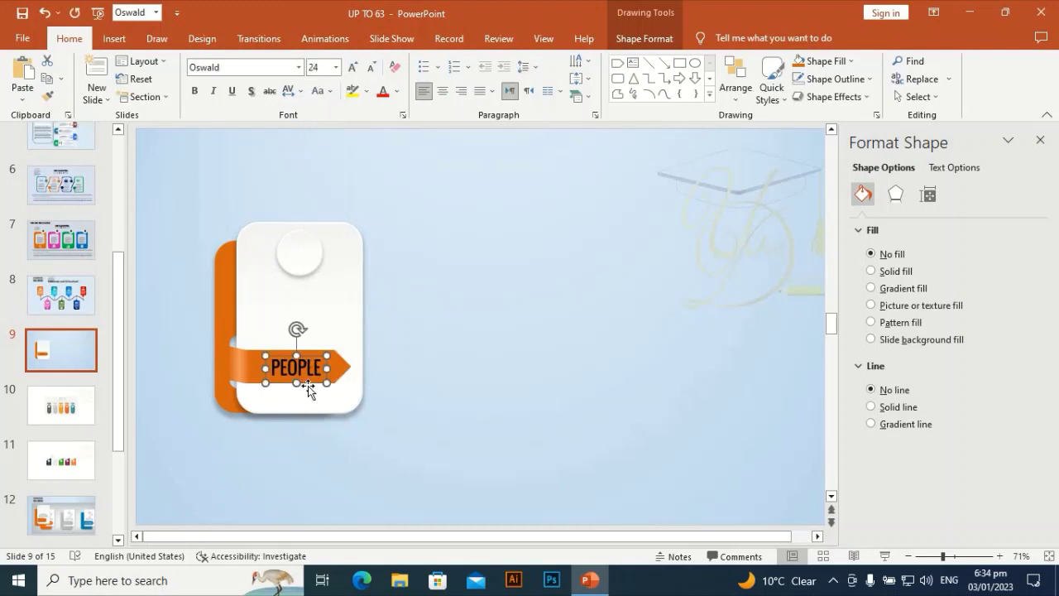
Undo an accidental card nudge, fine-tune the PEOPLE position, and colour the text white.
click(302, 386)
key(Left)
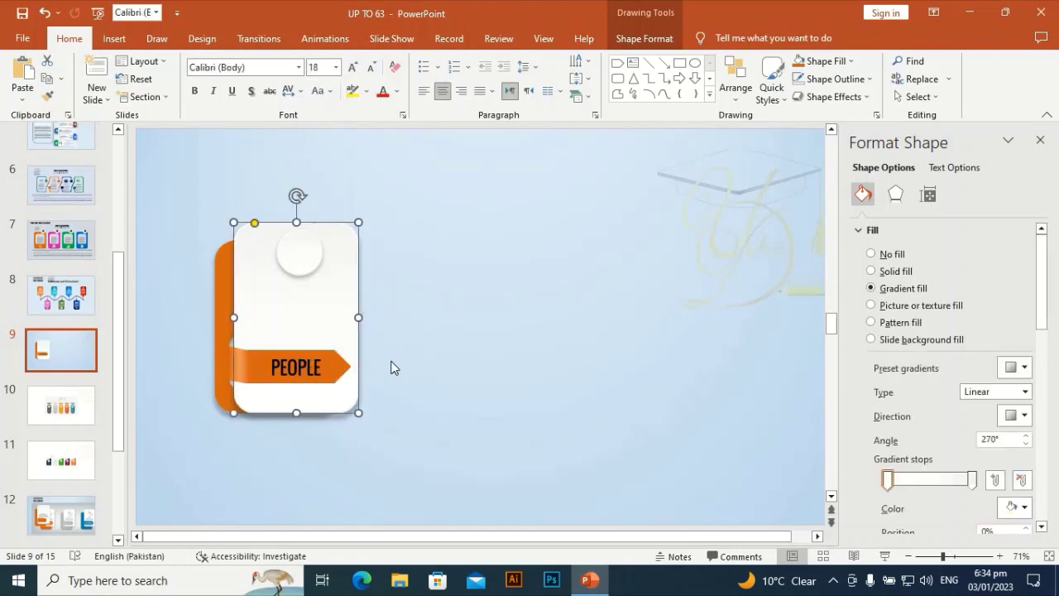
key(ctrl+z)
click(398, 356)
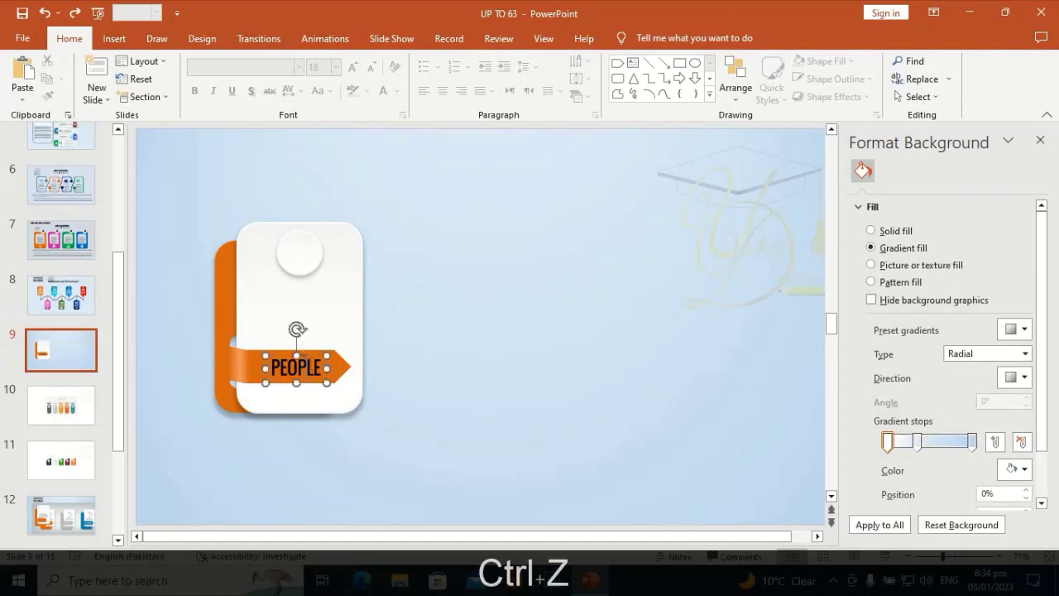
click(294, 364)
drag(290, 361, 285, 356)
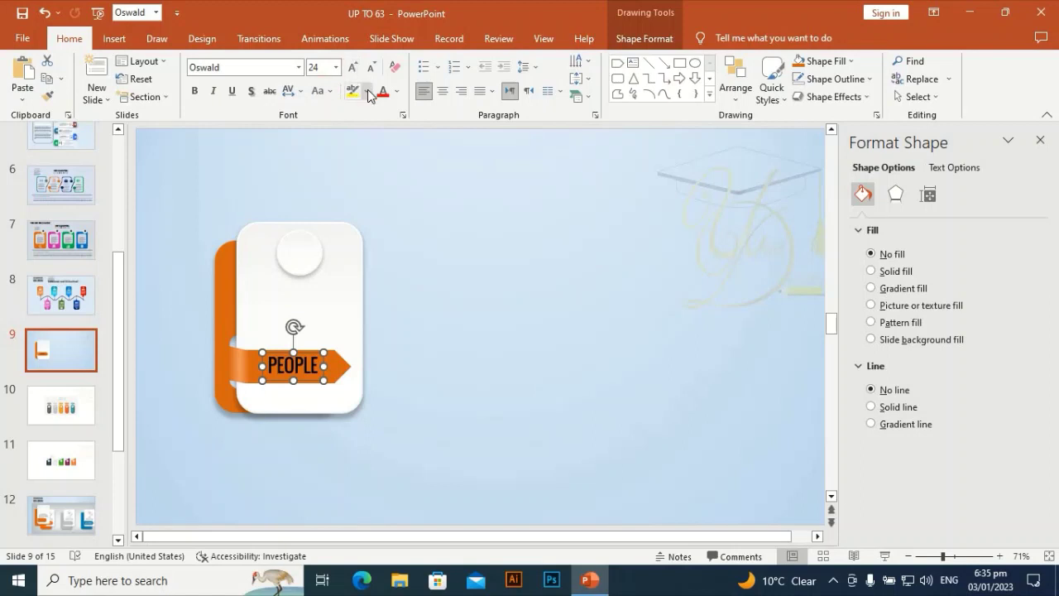
click(397, 97)
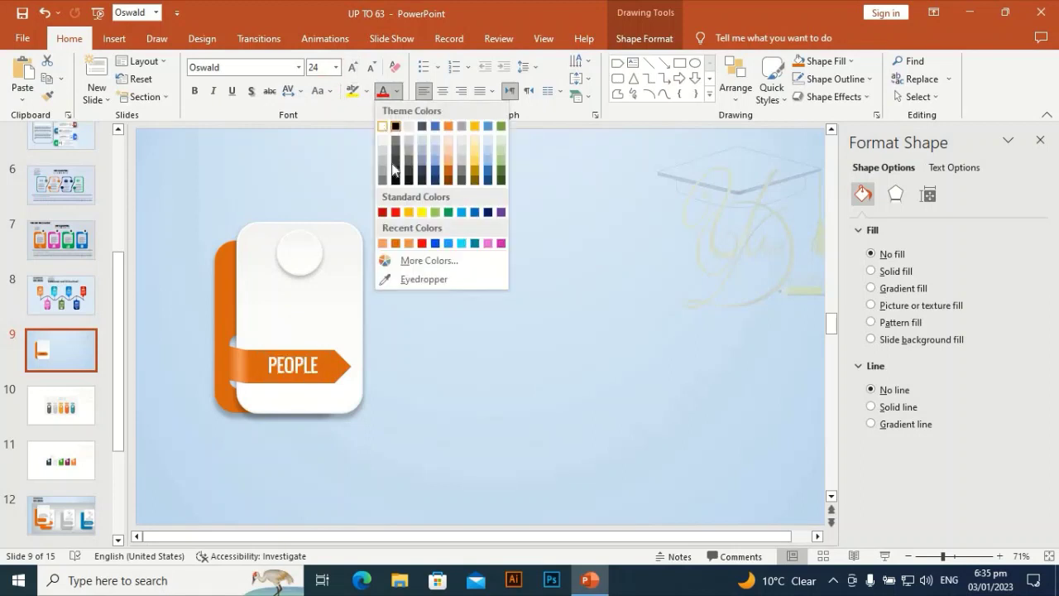
click(385, 126)
click(440, 208)
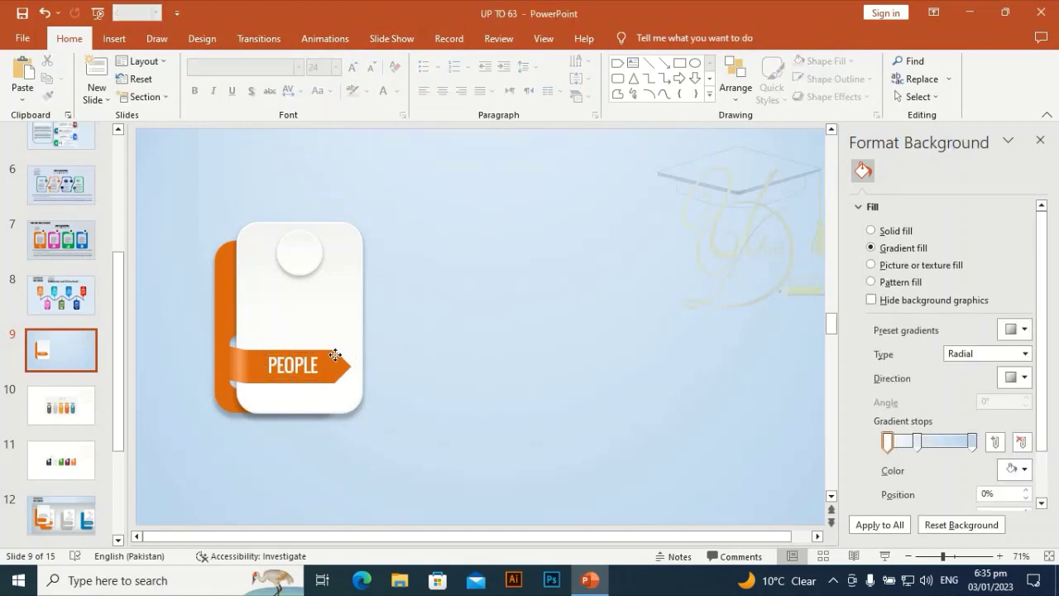
click(334, 356)
Give the orange banner an outer drop shadow with slightly higher transparency and size.
click(896, 194)
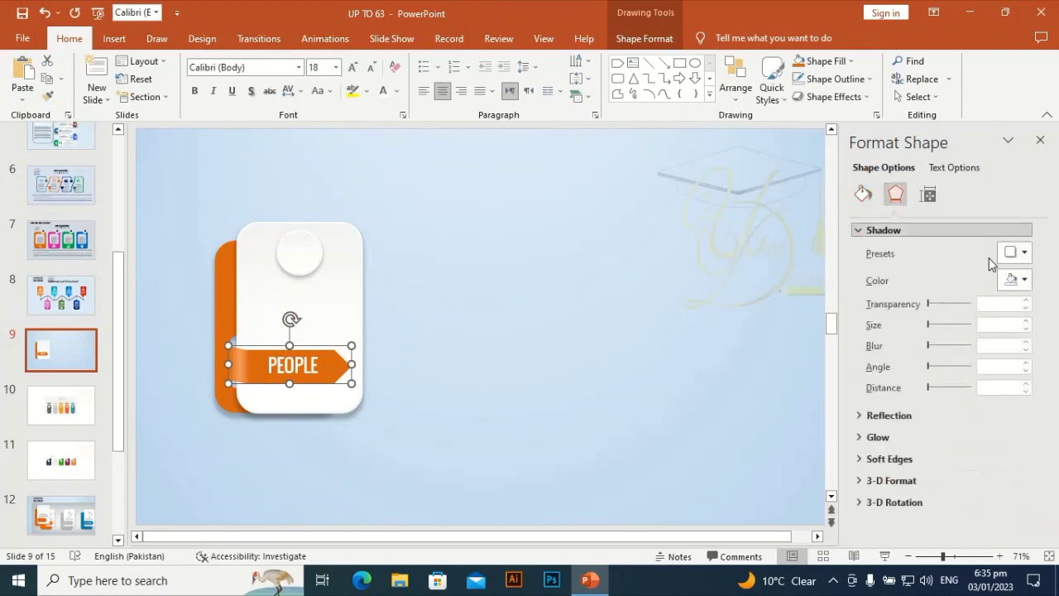
click(1018, 253)
click(976, 356)
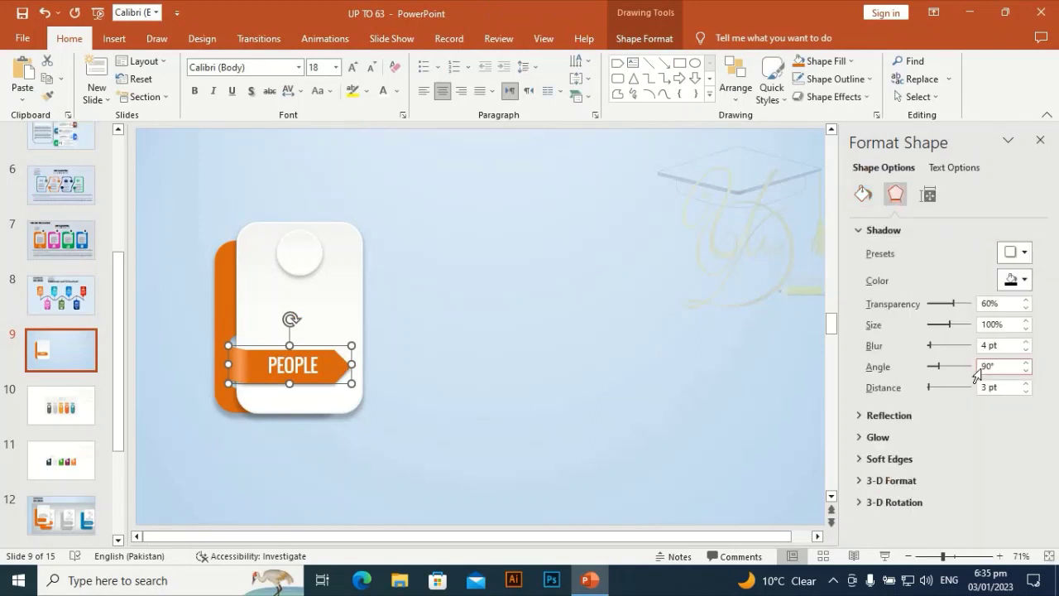
click(1027, 299)
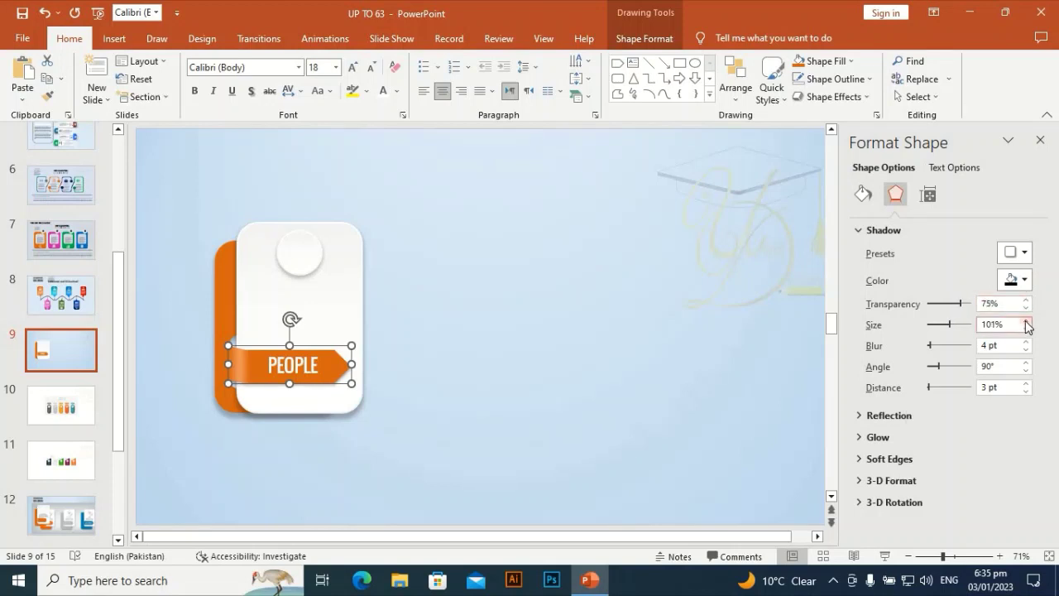
click(1027, 322)
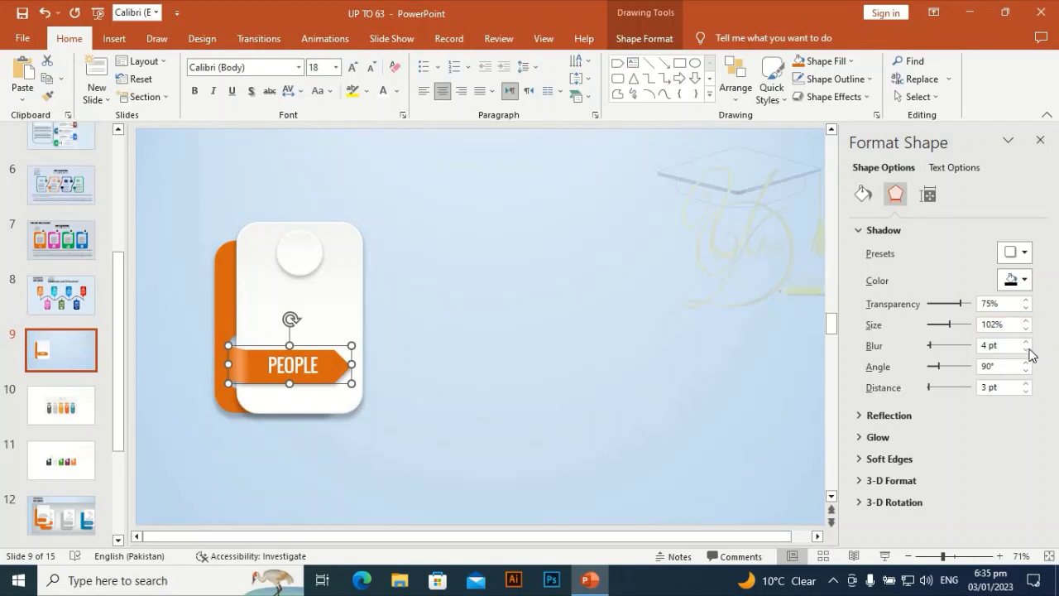
click(515, 284)
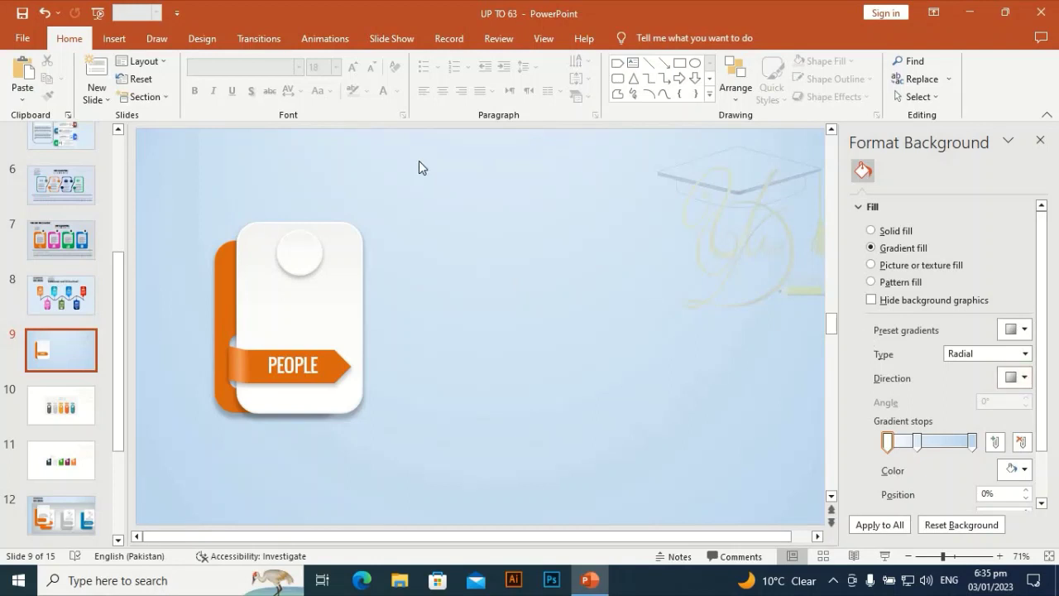
Lower the banner's shadow blur to 1 pt and review the finished PEOPLE card.
click(337, 354)
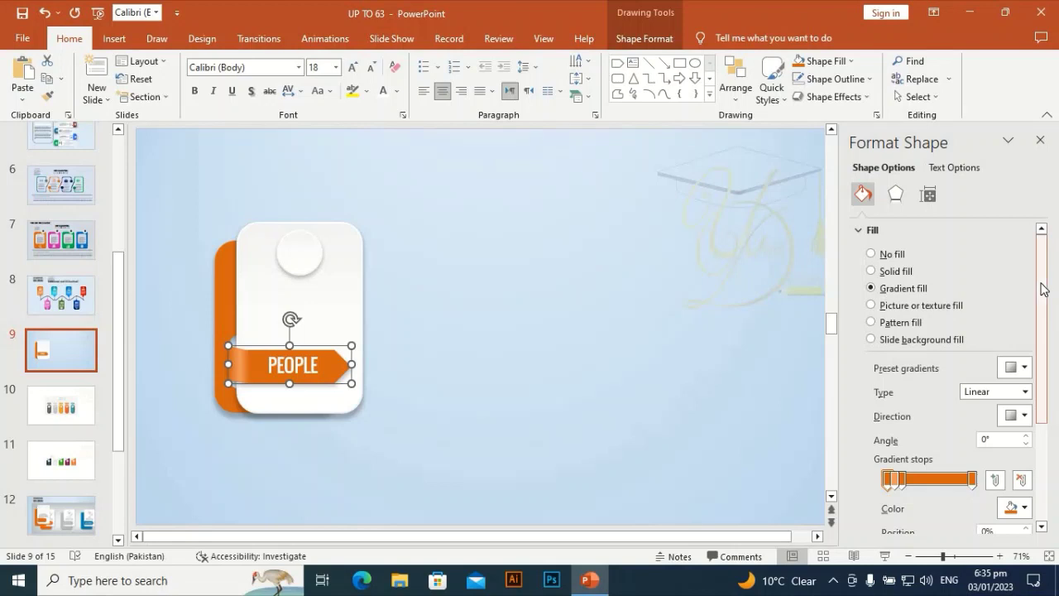
click(901, 202)
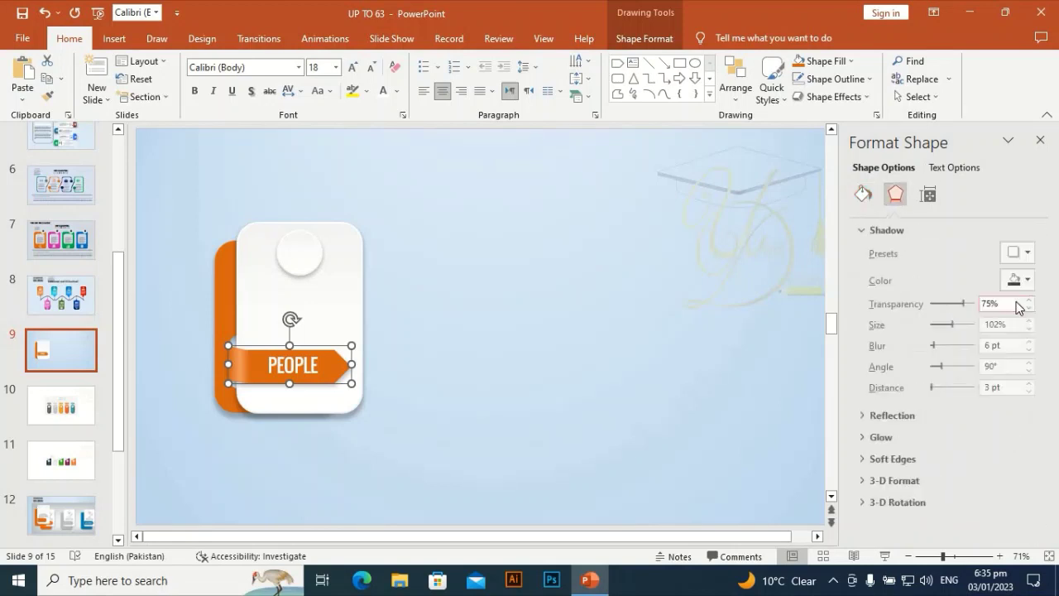
click(1027, 356)
click(571, 310)
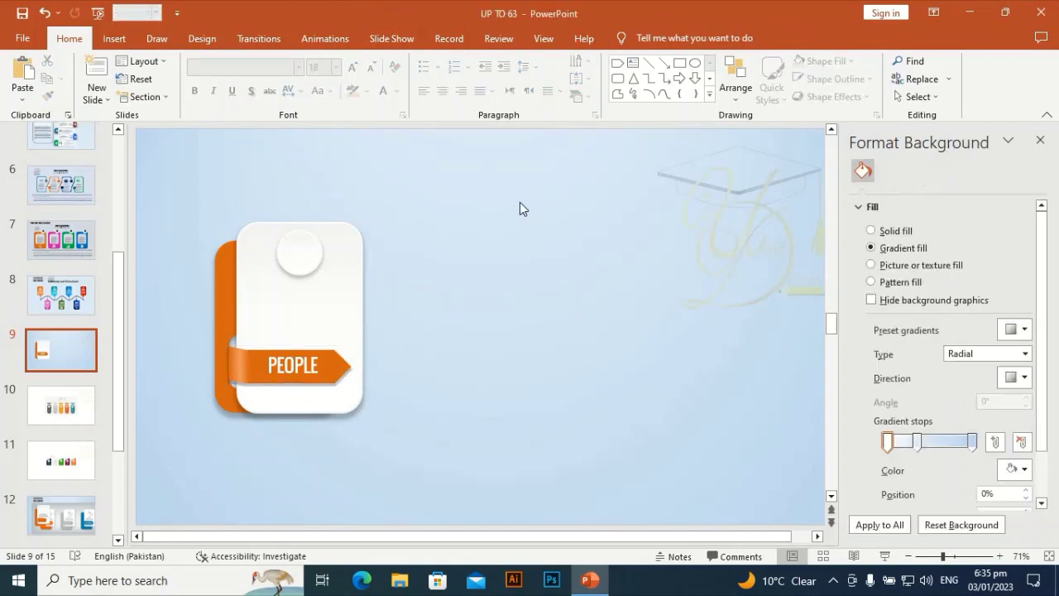
drag(434, 178, 154, 479)
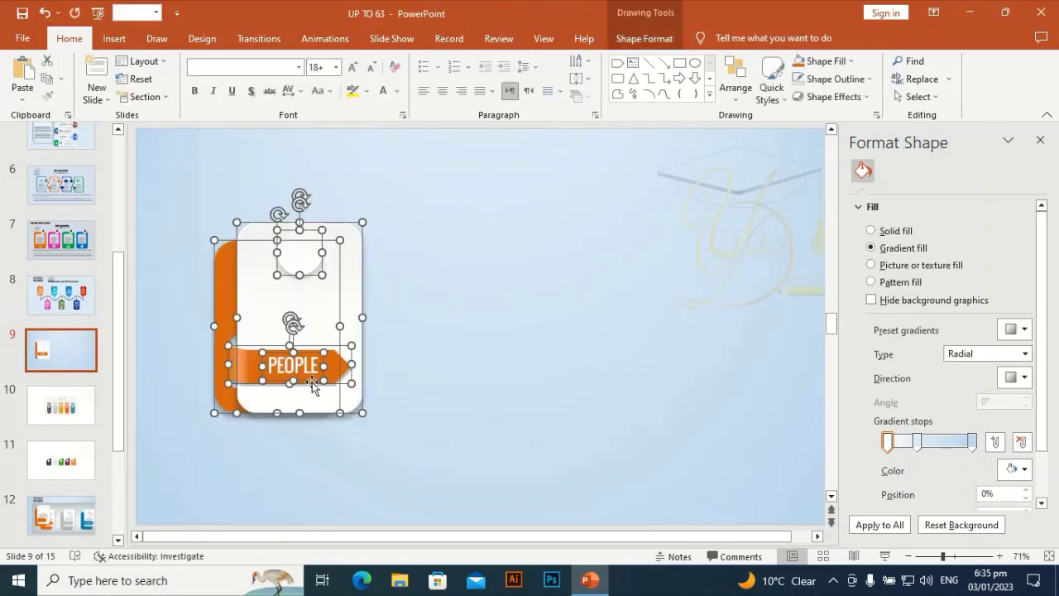
click(404, 319)
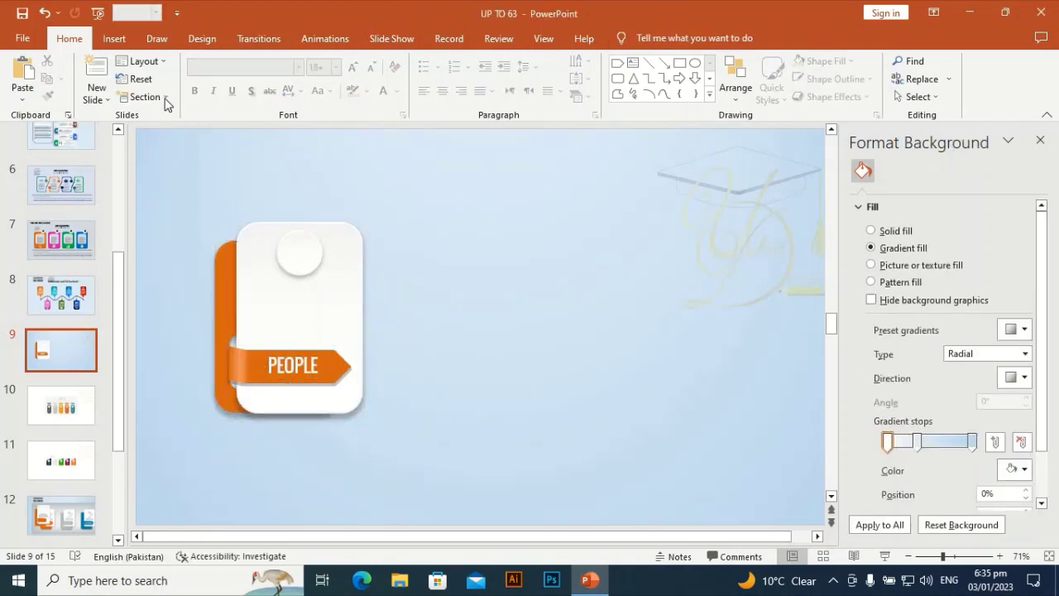
Copy the INFOGRAPHIC DESIGN title and Lorem ipsum box from slide 8 onto slide 9's card.
click(66, 293)
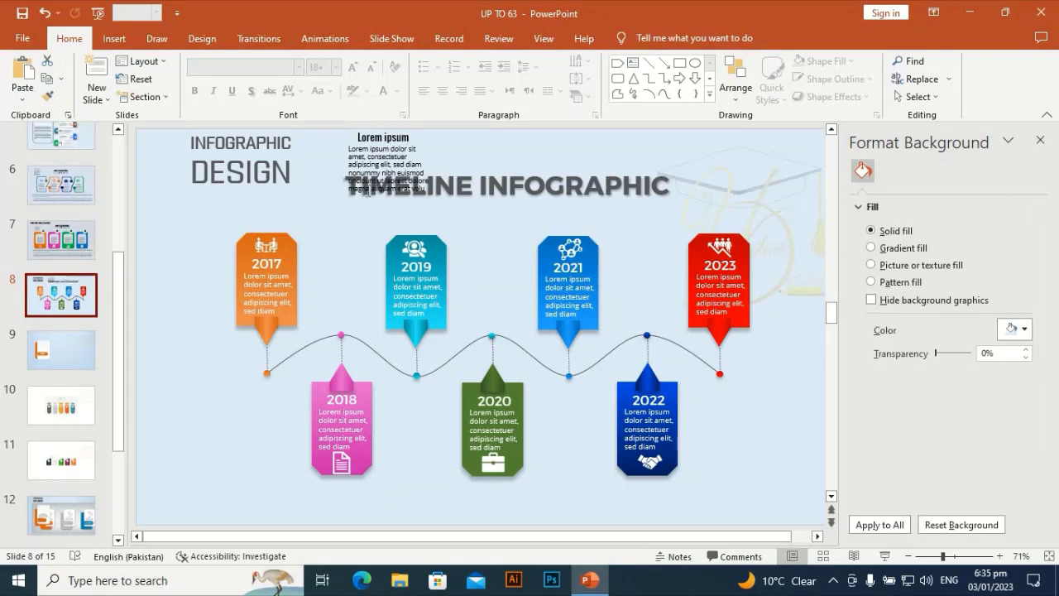
click(389, 132)
shift+click(295, 154)
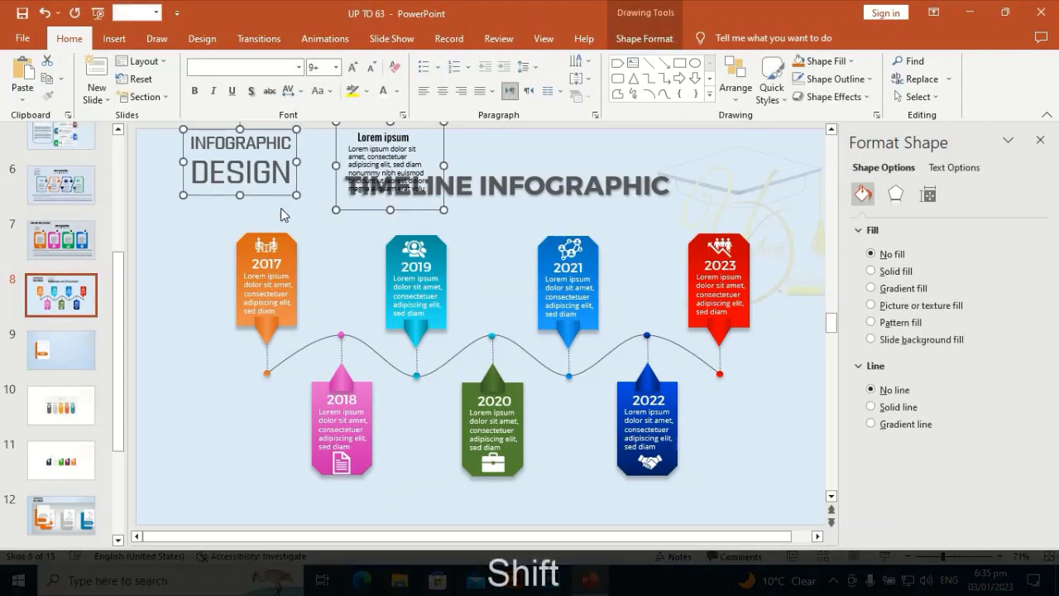
key(ctrl+shift+c)
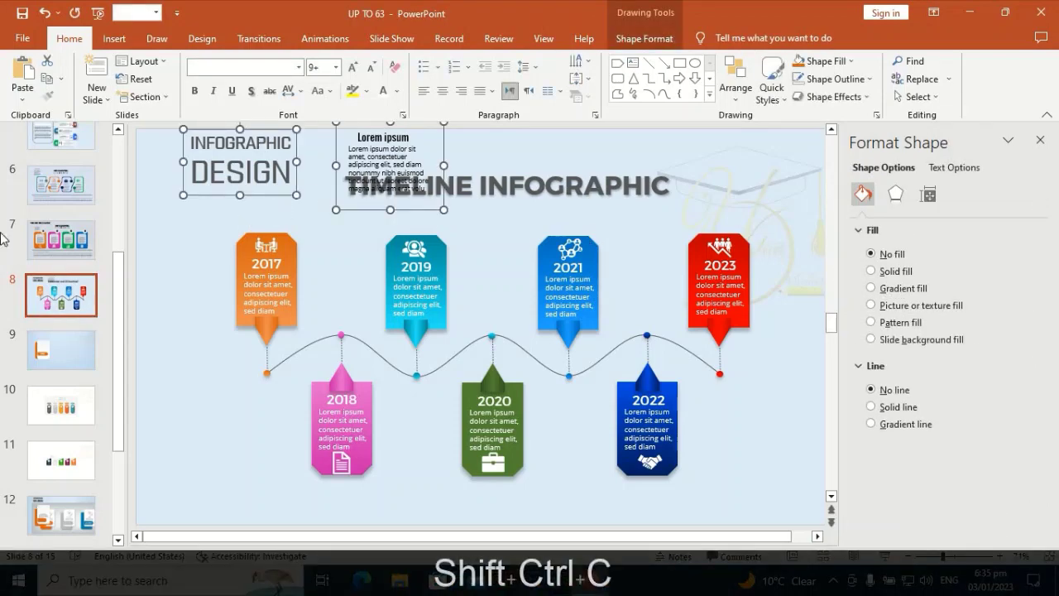
click(63, 346)
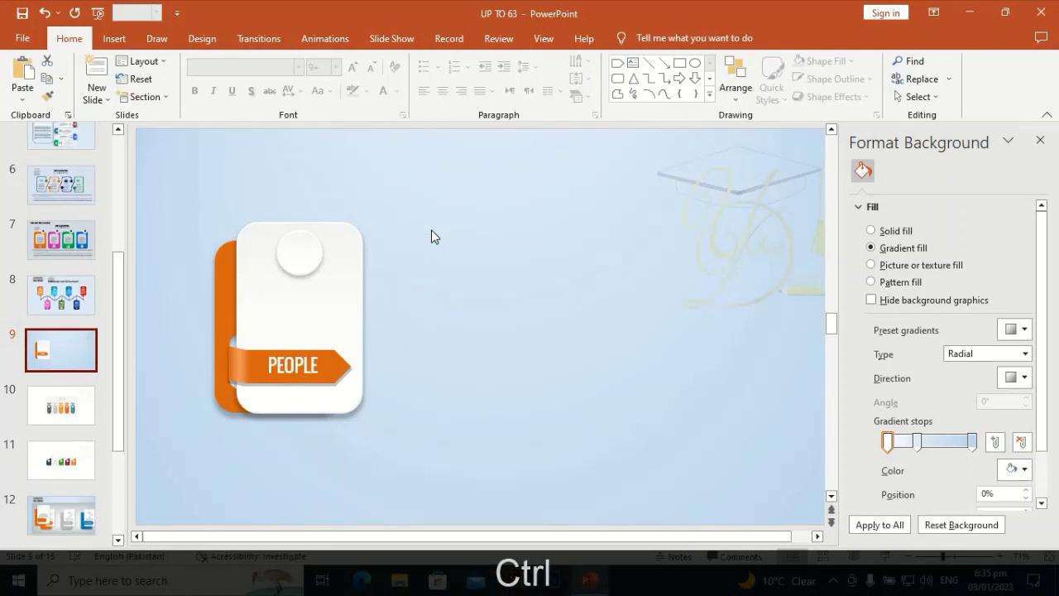
key(ctrl+v)
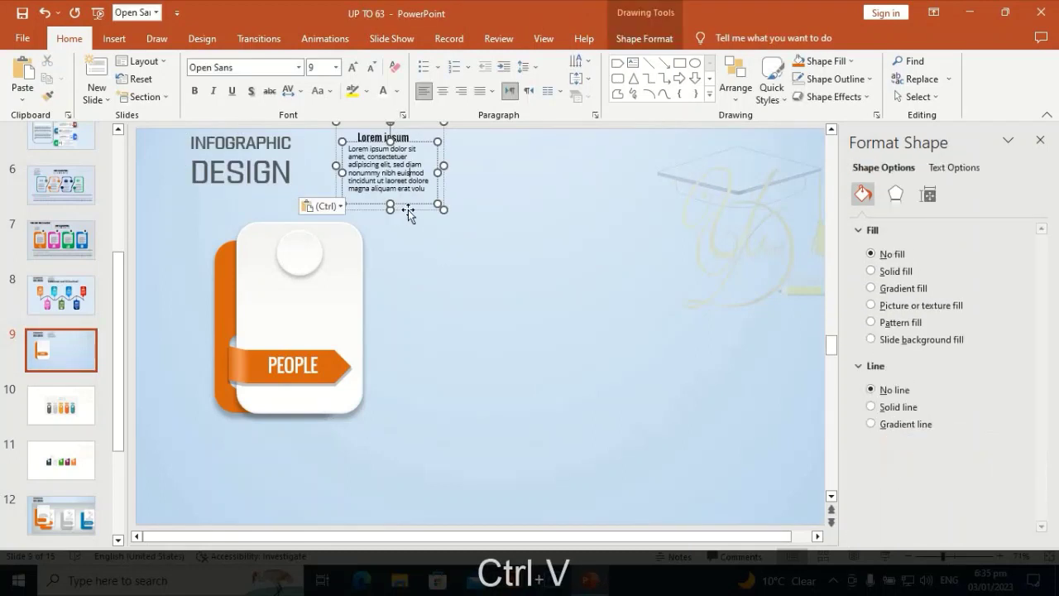
drag(409, 210, 323, 359)
Duplicate the PEOPLE card twice with Ctrl+D, lining the copies up evenly to its right.
click(422, 291)
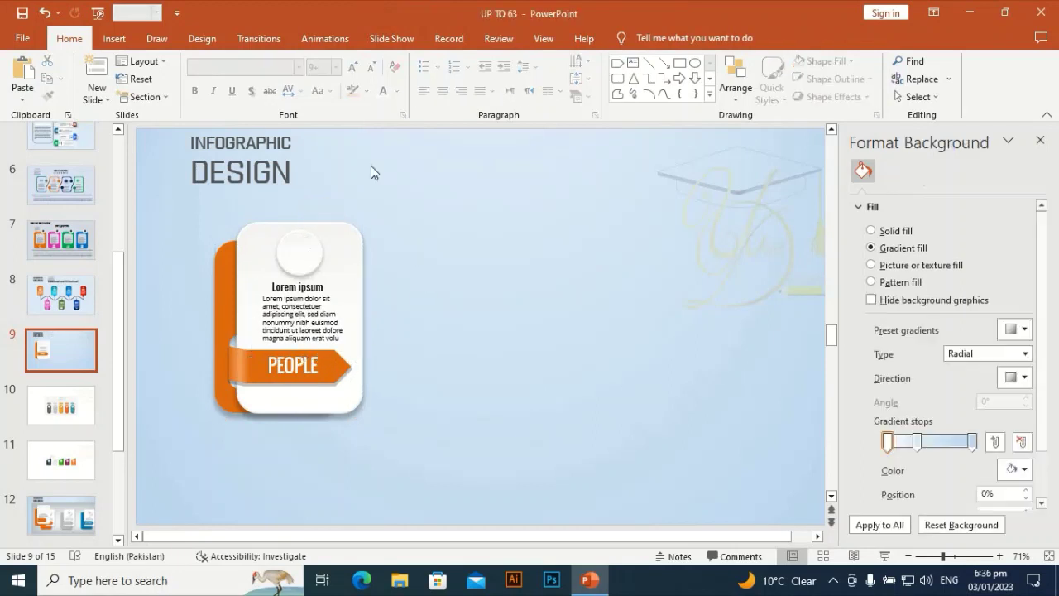
drag(385, 201, 164, 475)
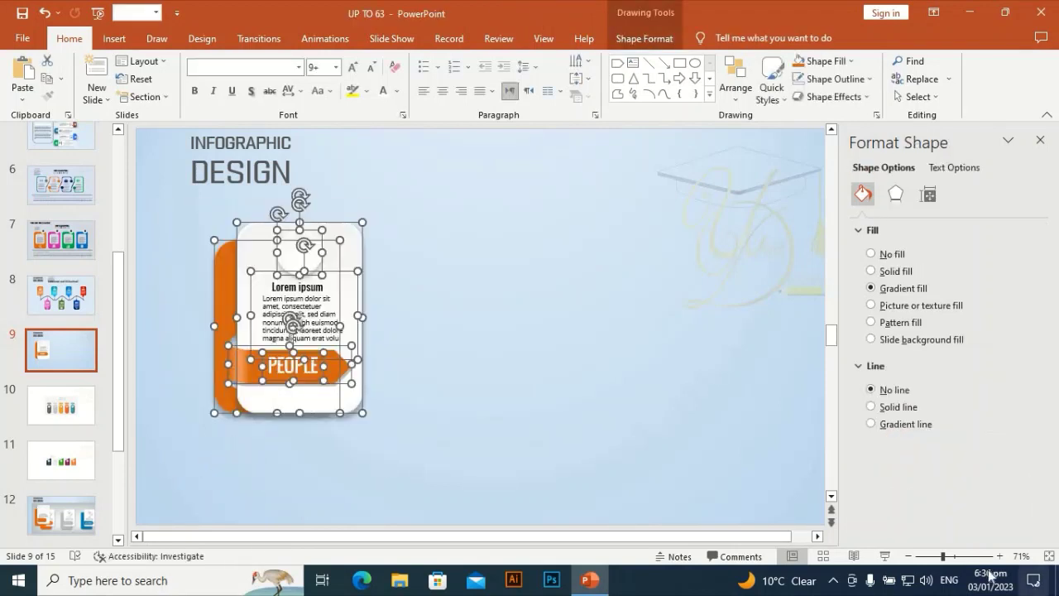
drag(948, 560, 946, 561)
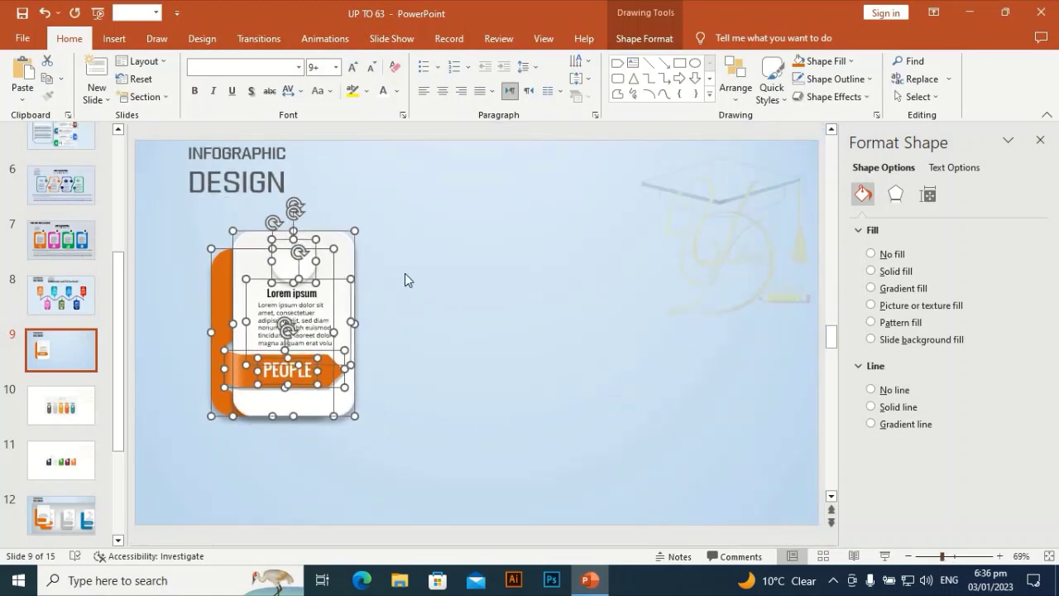
key(ctrl)
key(ctrl+d)
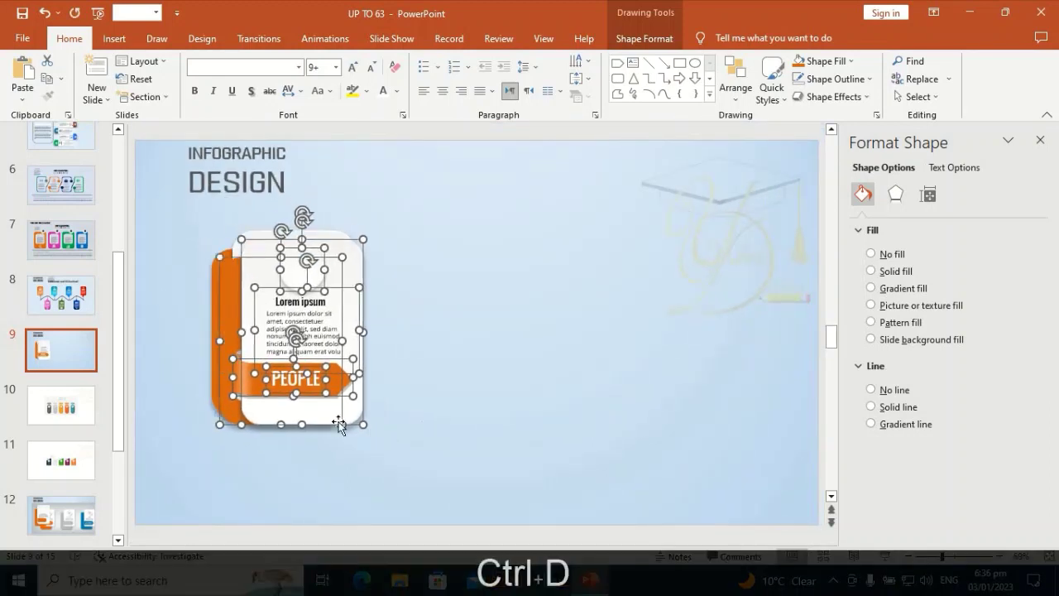
drag(324, 420, 497, 403)
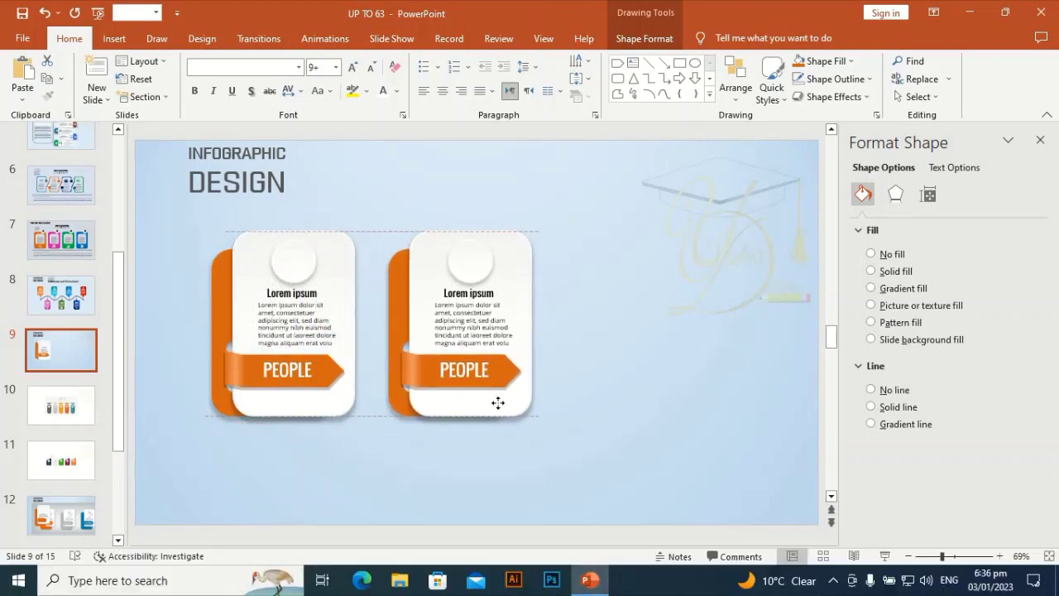
drag(499, 403, 499, 404)
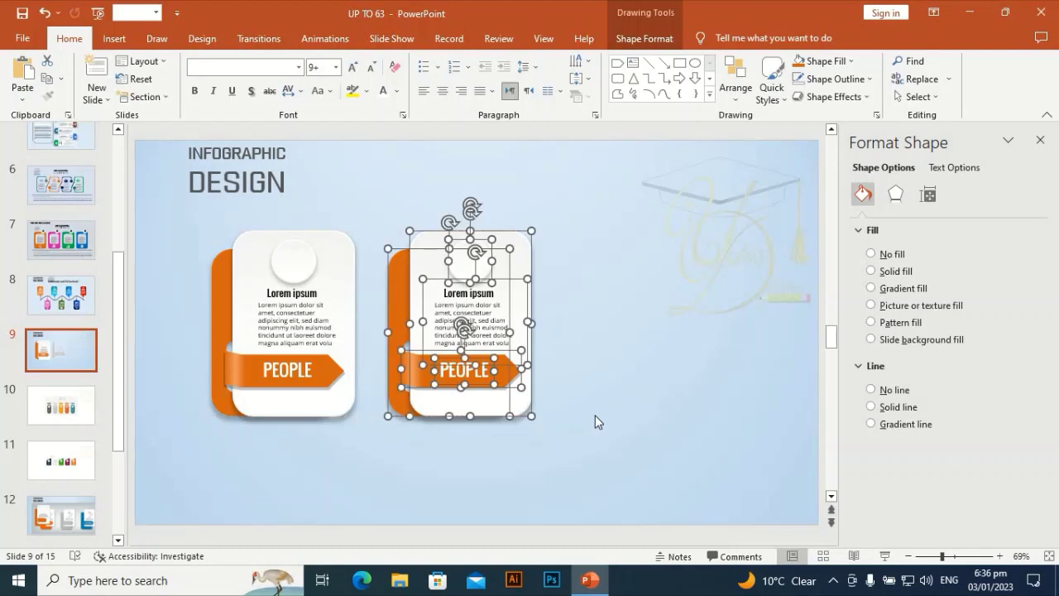
key(ctrl)
key(ctrl+d)
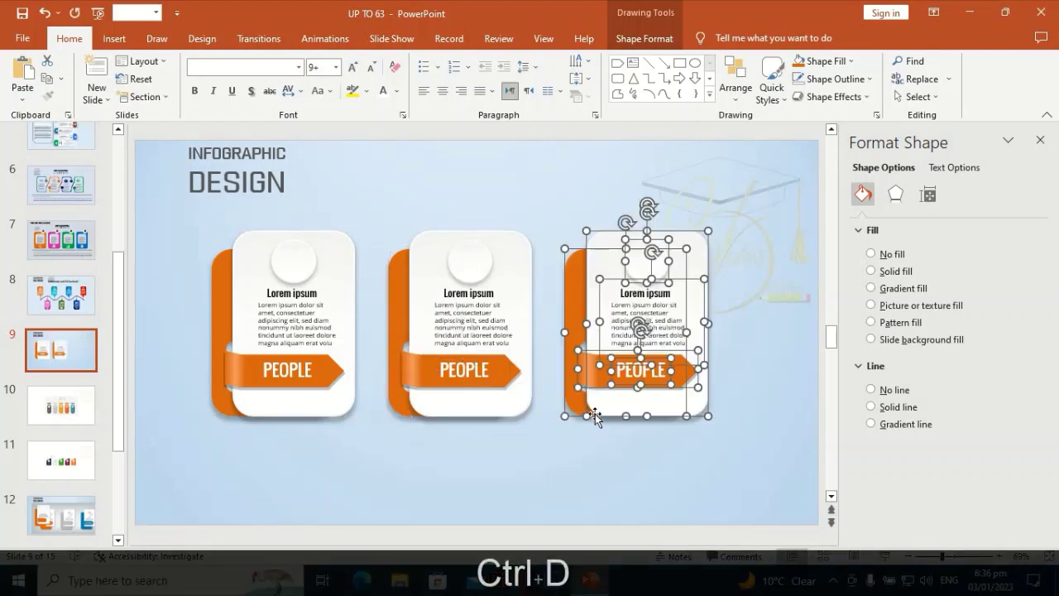
click(459, 457)
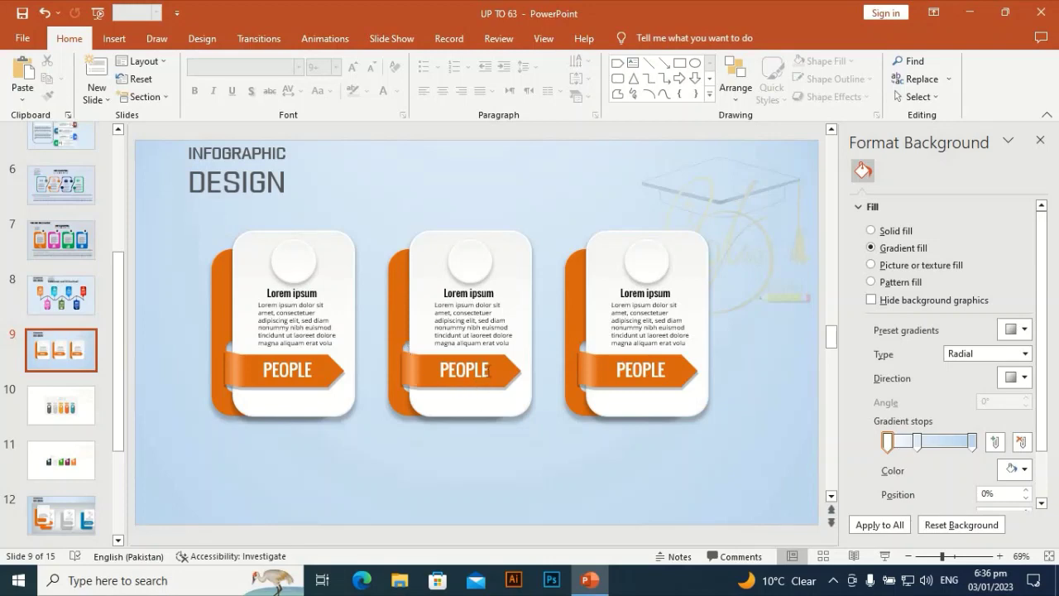
Change the middle card's label from PEOPLE to RESEARCH and centre it on the ribbon.
click(488, 371)
key(BackSpace)
key(BackSpace)
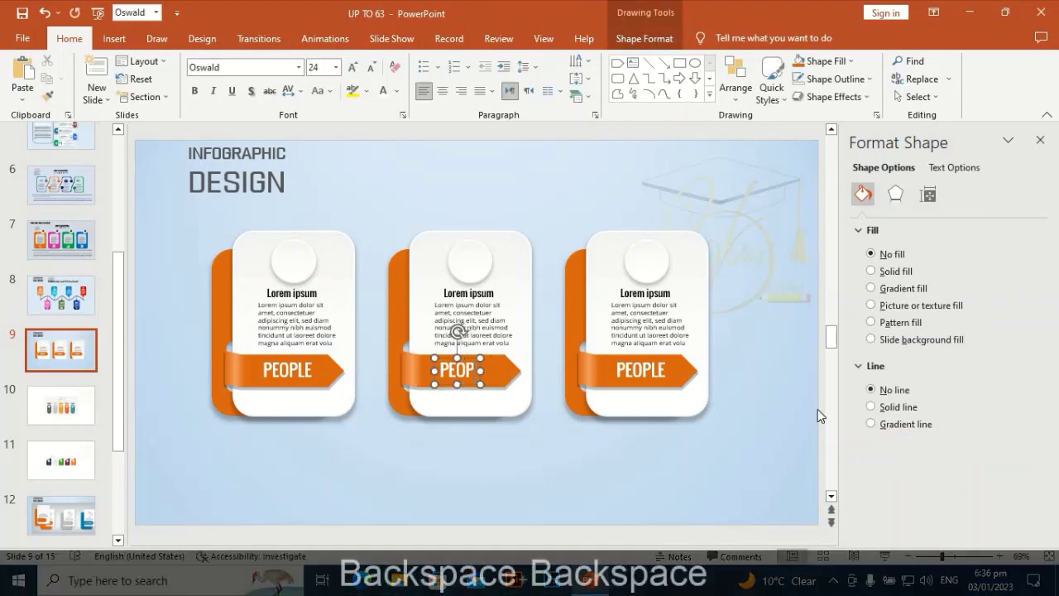
key(BackSpace)
key(BackSpace)
key(BackSpace)
key(BackSpace)
text(R)
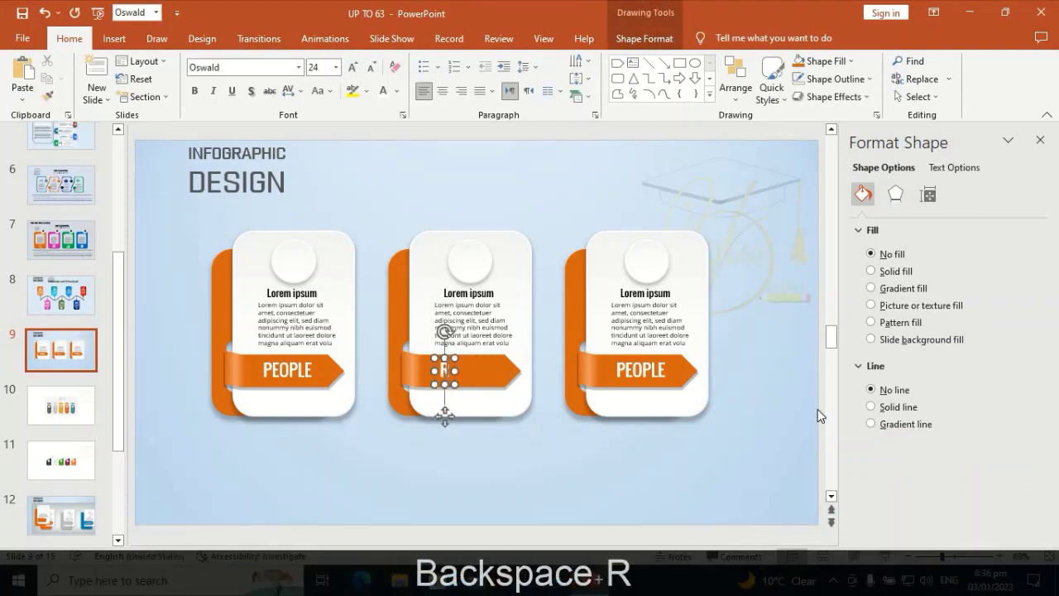
text(ESE)
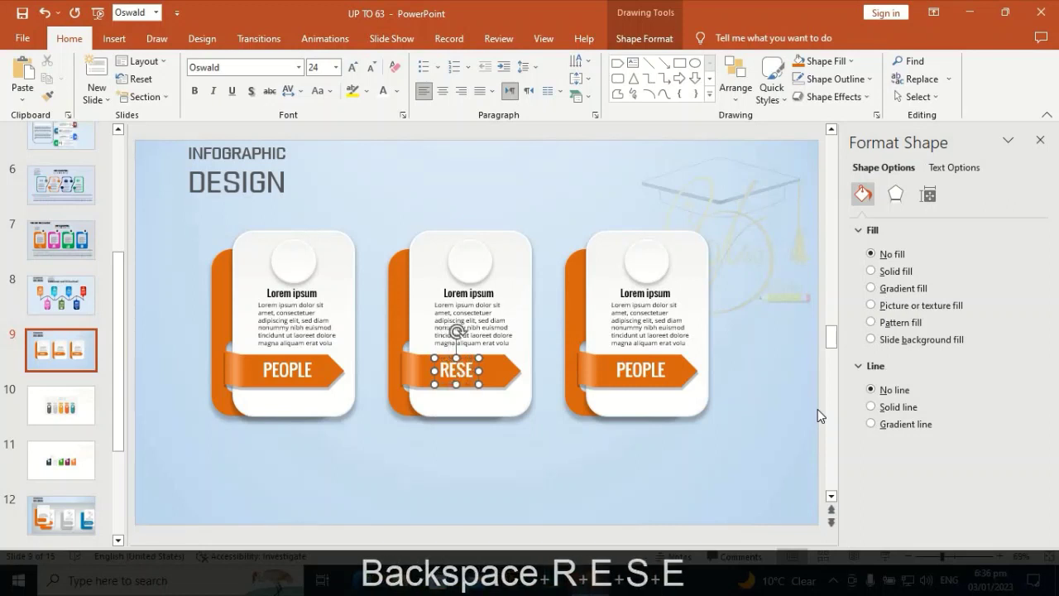
text(ARCH)
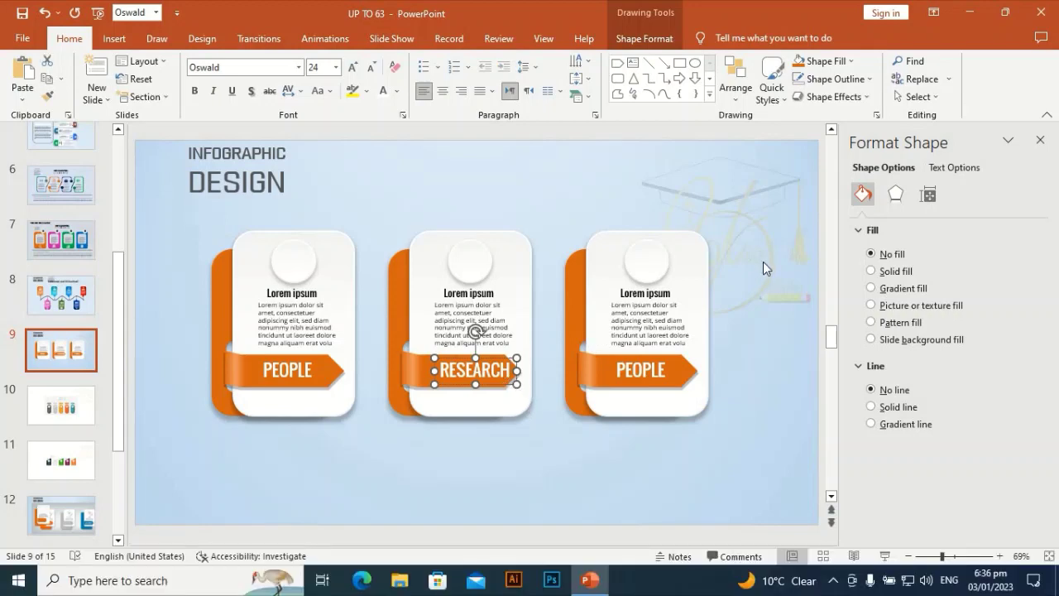
key(Left)
key(Left)
key(Left)
key(Left)
key(Left)
key(Left)
key(Left)
key(Down)
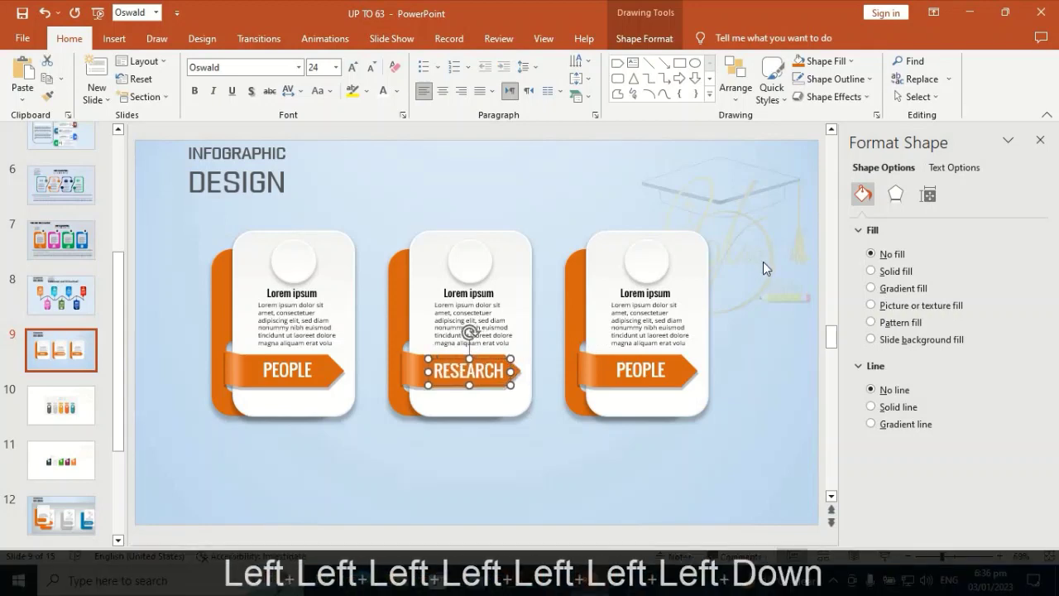
key(Down)
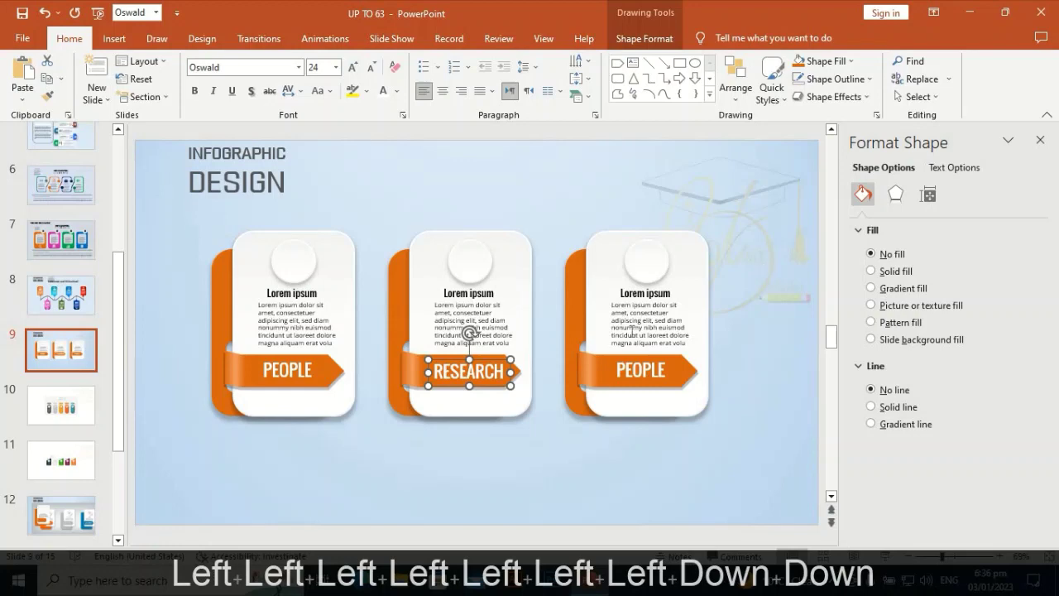
Change the right card's label to GROWTH and centre it on the ribbon.
click(662, 371)
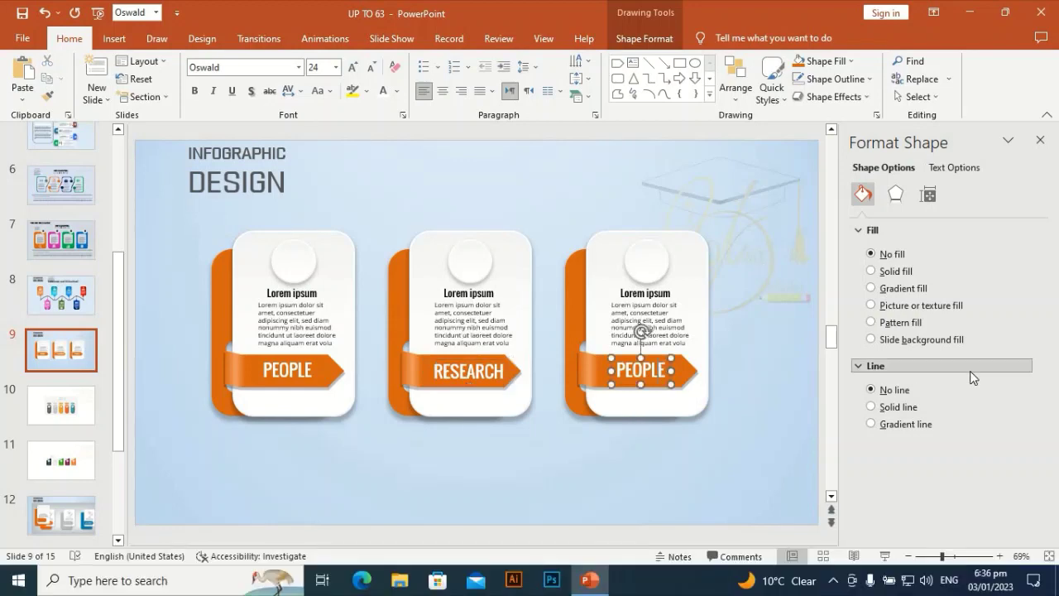
key(Right)
key(BackSpace)
key(BackSpace)
key(BackSpace)
key(BackSpace)
key(BackSpace)
key(BackSpace)
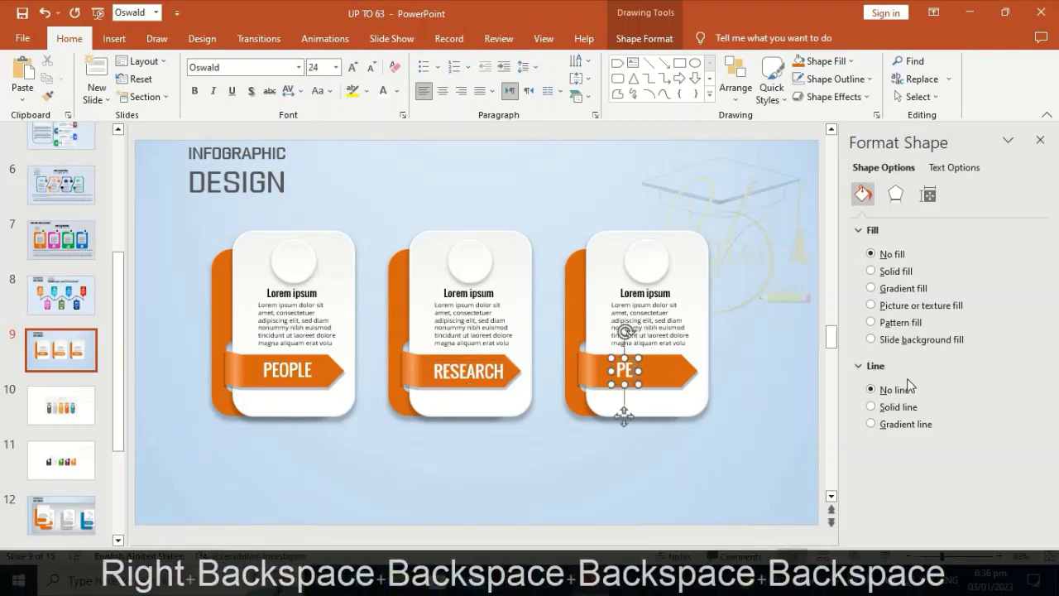
text(G)
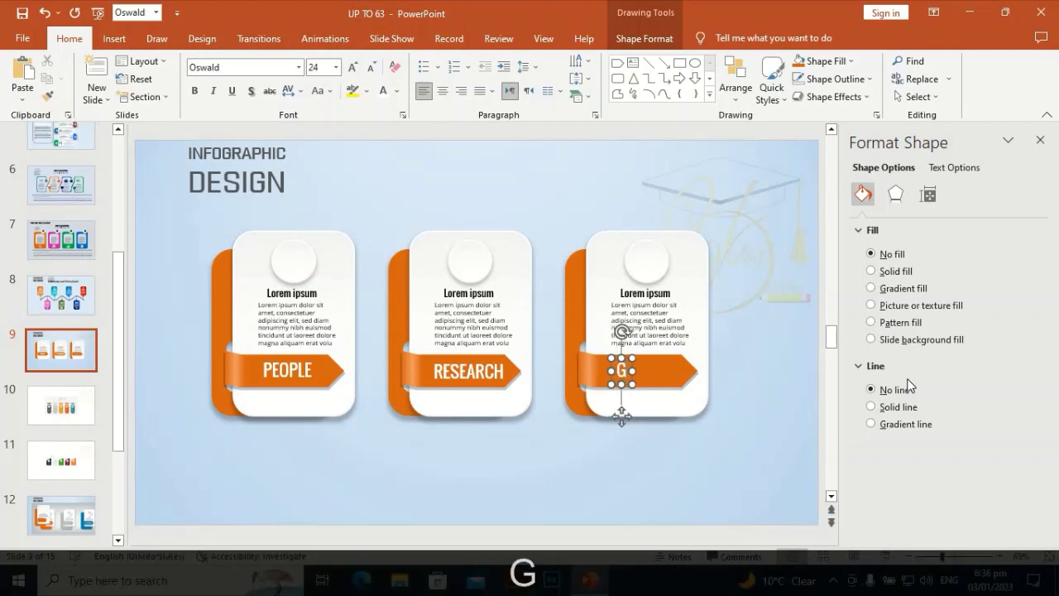
text(ROWTH)
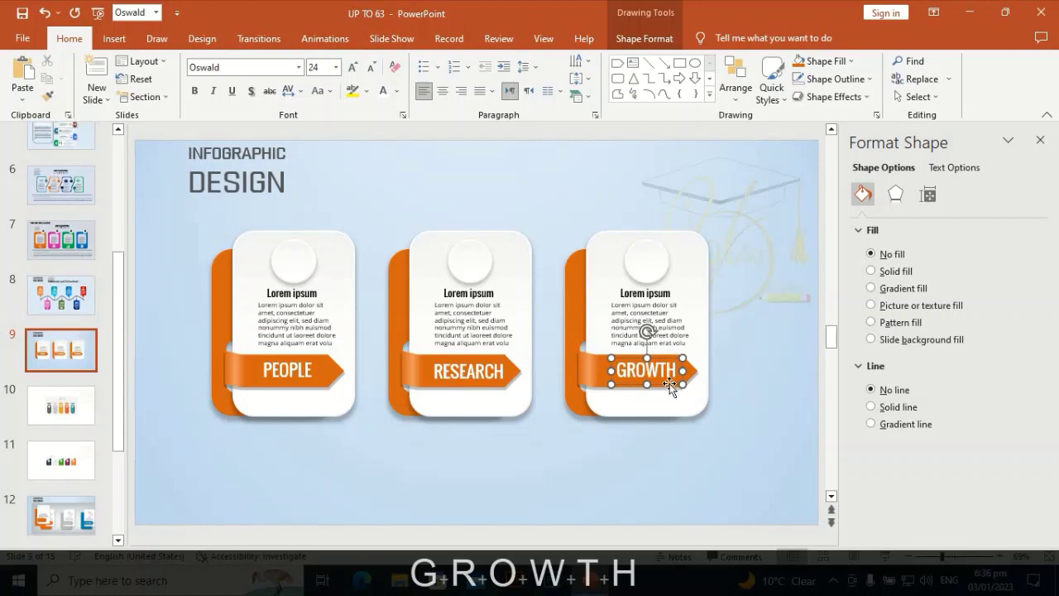
key(Down)
key(Right)
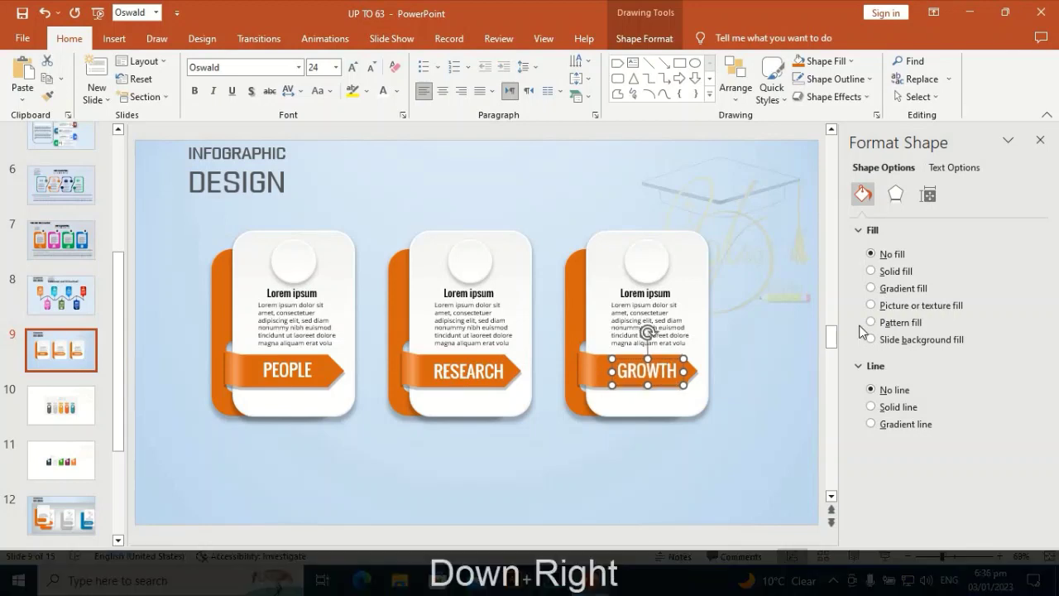
click(739, 300)
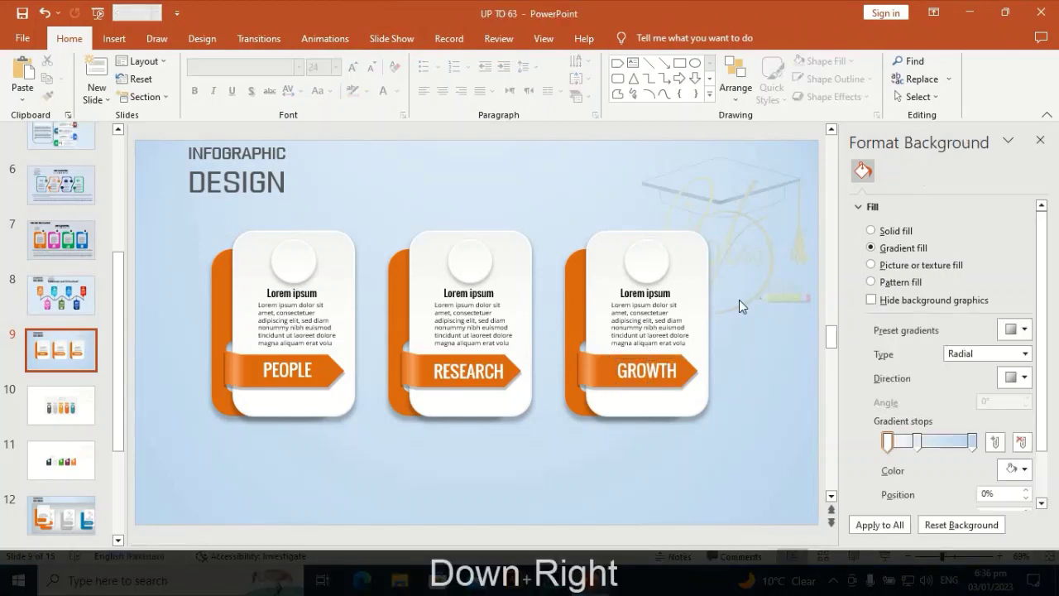
Fill the RESEARCH card's side panel with Dark Blue.
click(403, 260)
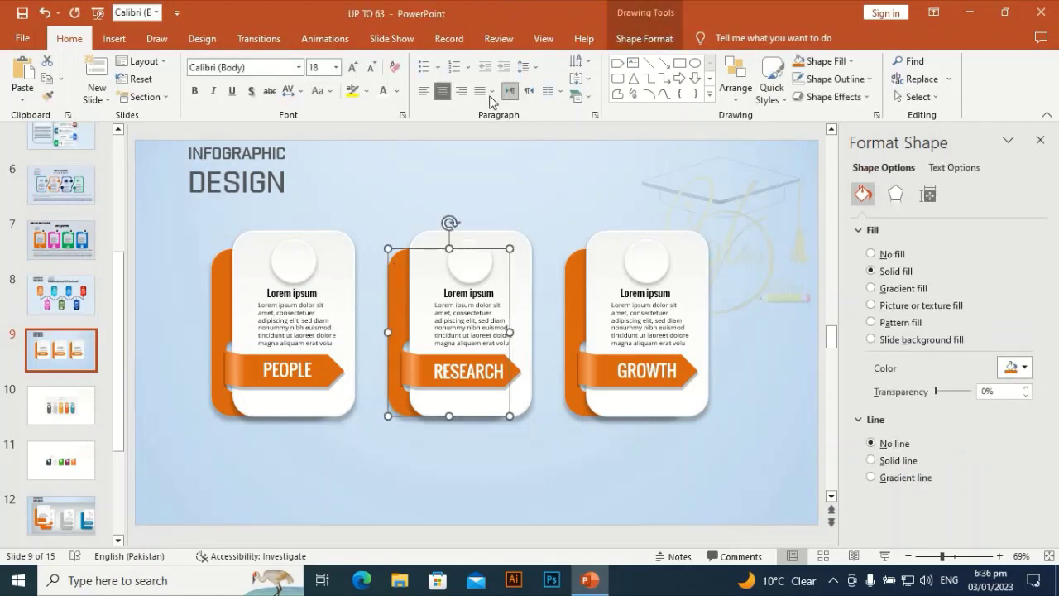
click(665, 39)
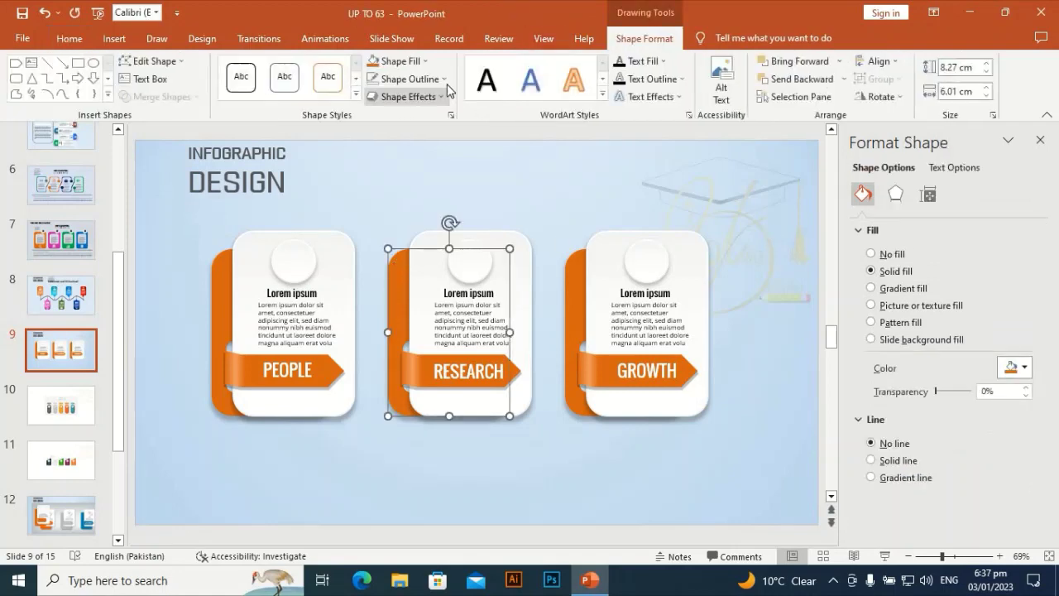
click(414, 62)
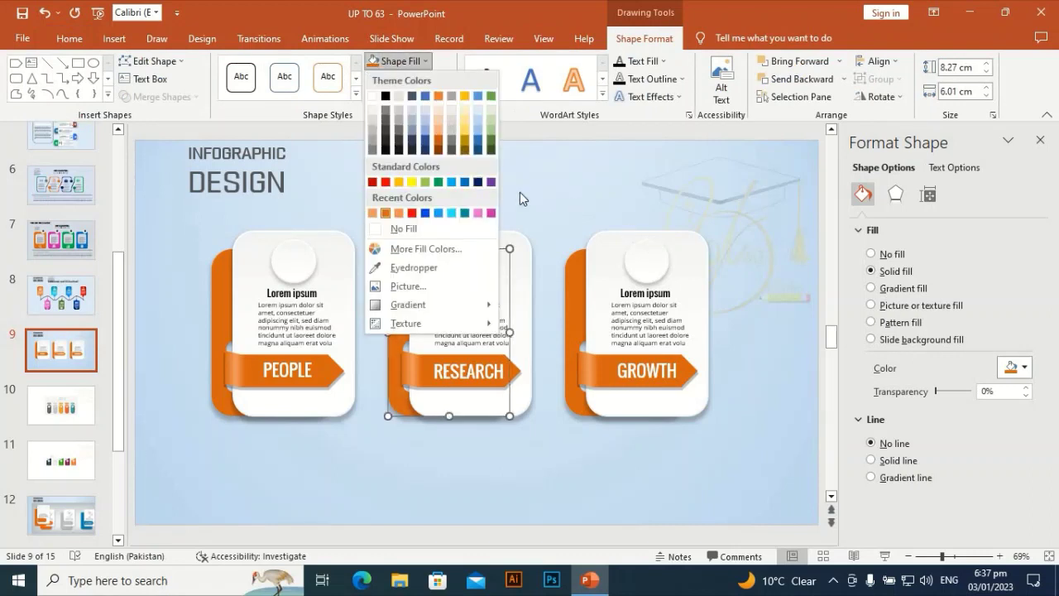
click(478, 185)
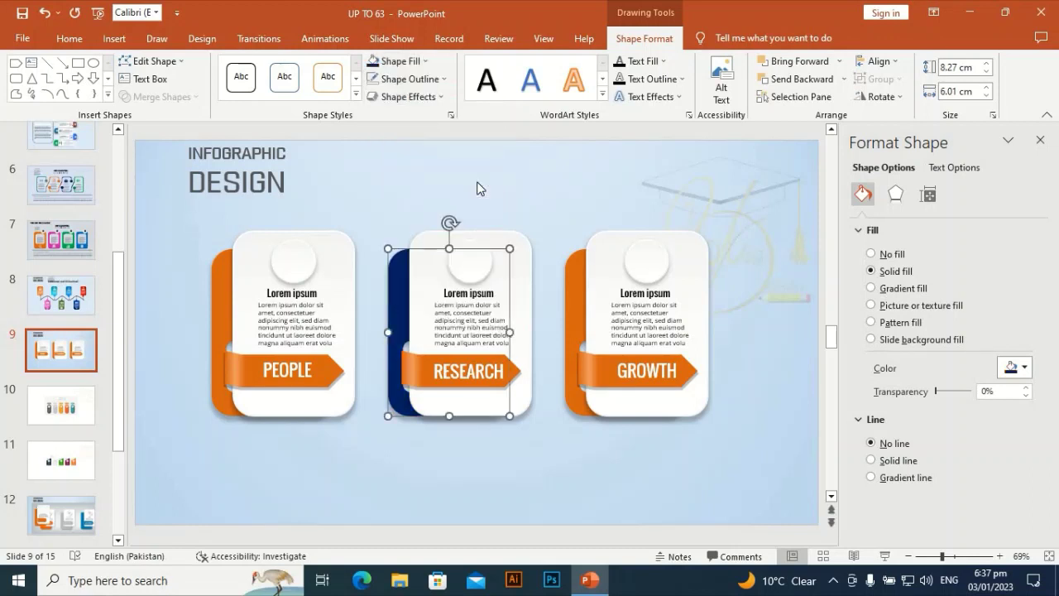
Set the RESEARCH banner's rightmost and leftmost gradient stops to Dark Blue.
click(411, 372)
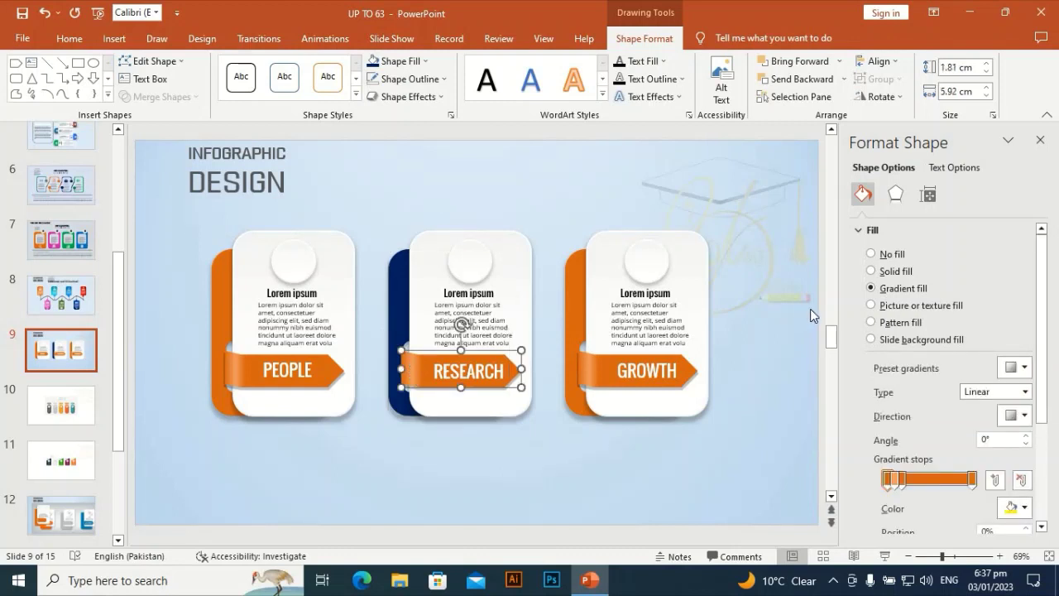
click(978, 480)
click(1024, 508)
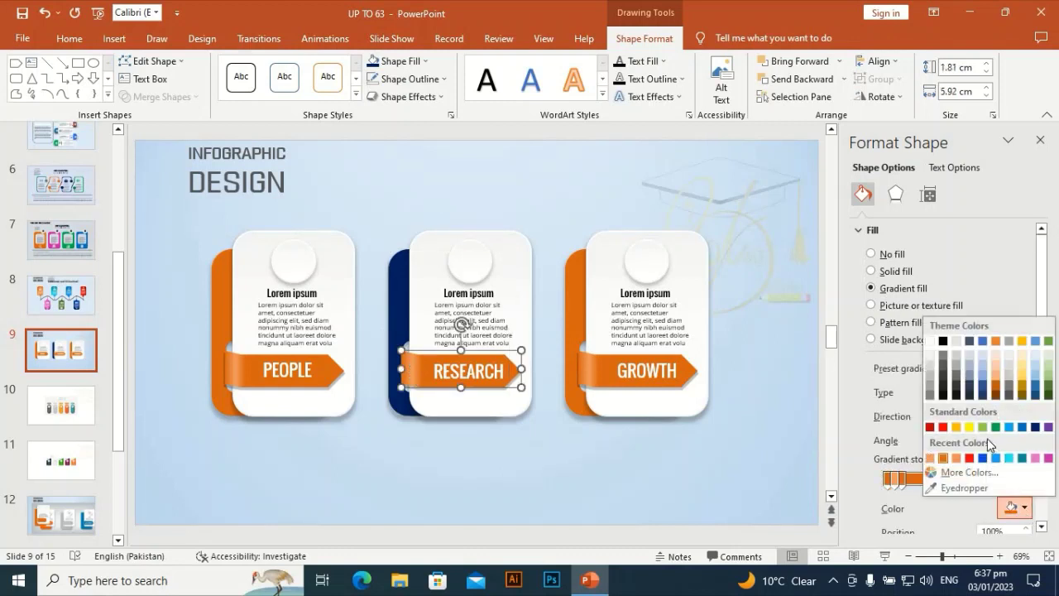
click(1035, 427)
click(889, 479)
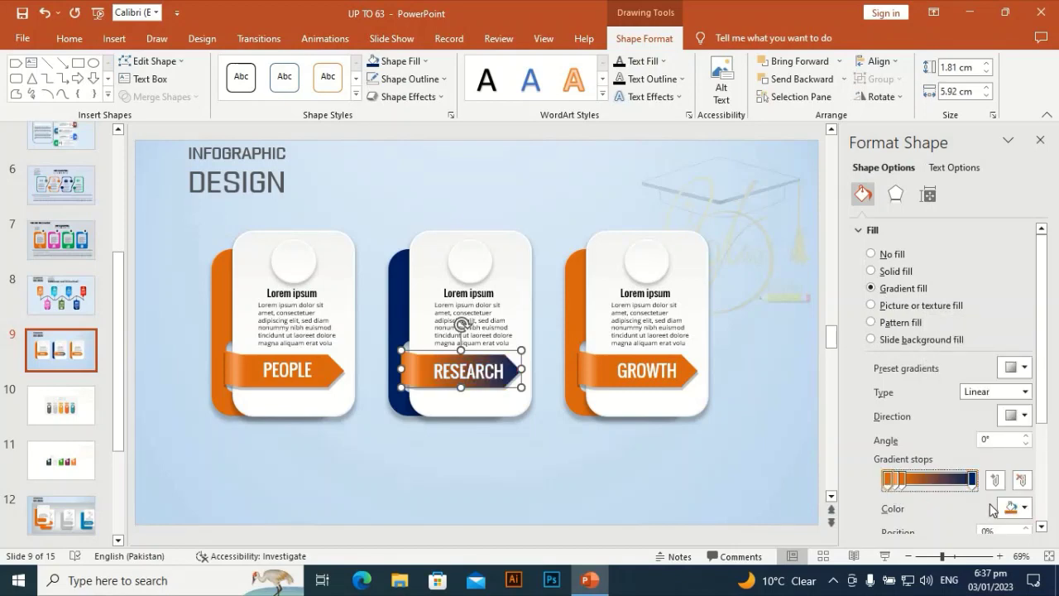
click(1014, 507)
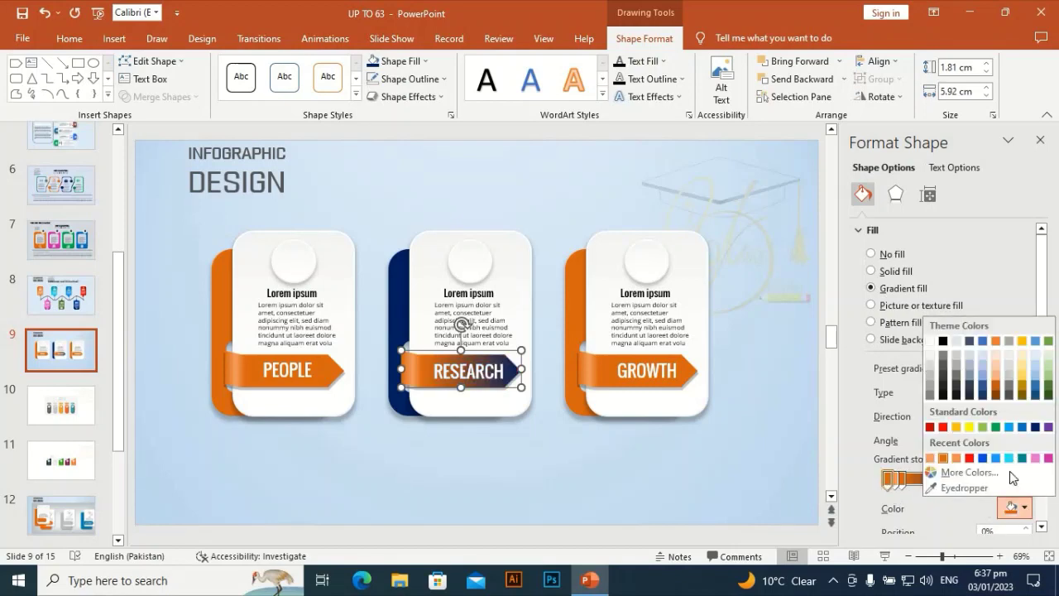
click(1034, 427)
Make the banner's 17% gradient stop dark blue and the last orange stop blue.
click(900, 480)
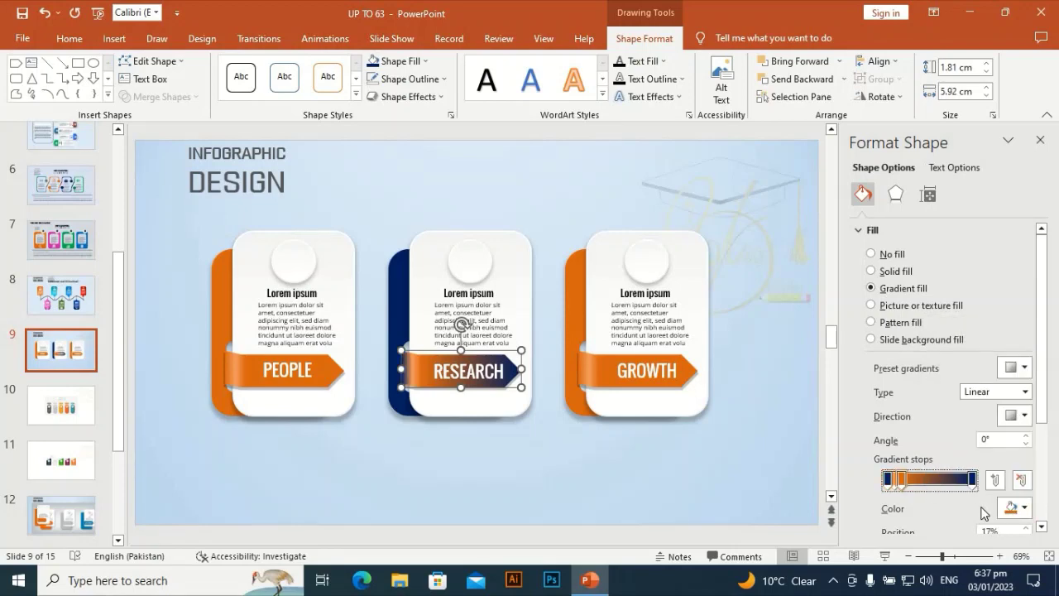
click(1025, 508)
click(1035, 427)
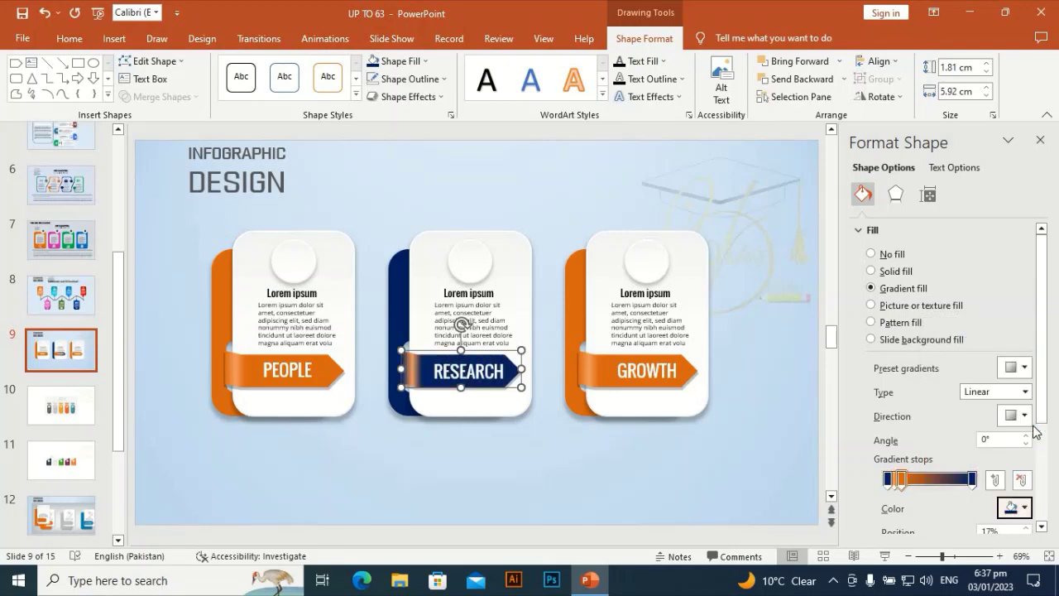
click(892, 488)
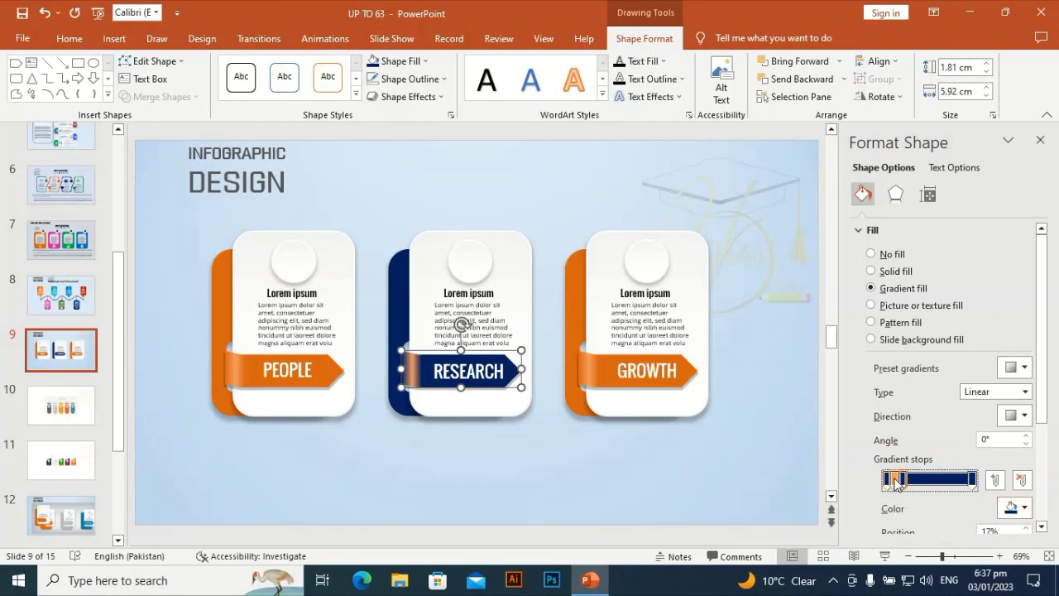
click(1016, 508)
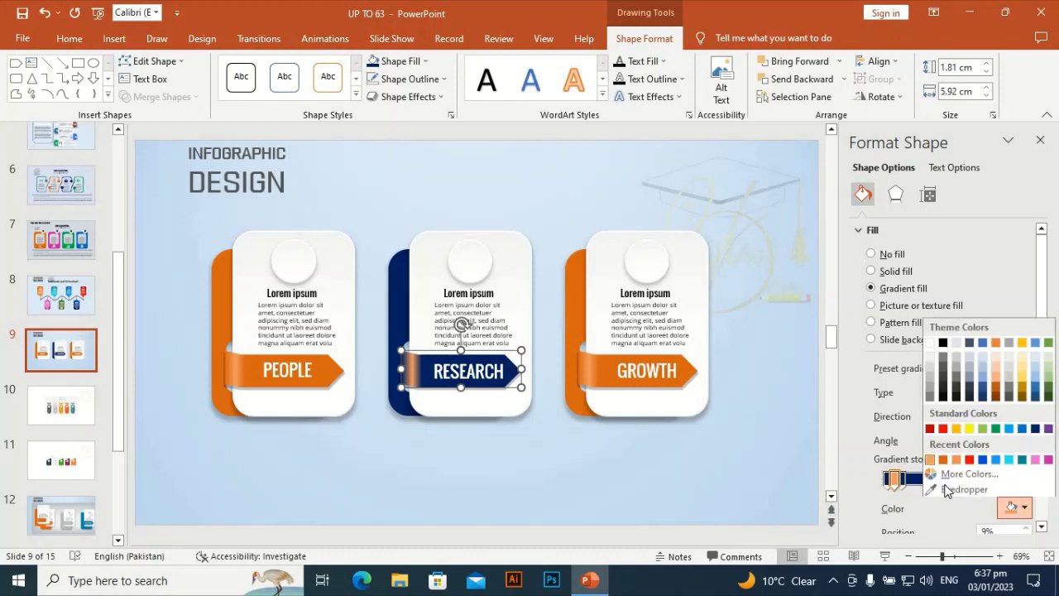
click(991, 459)
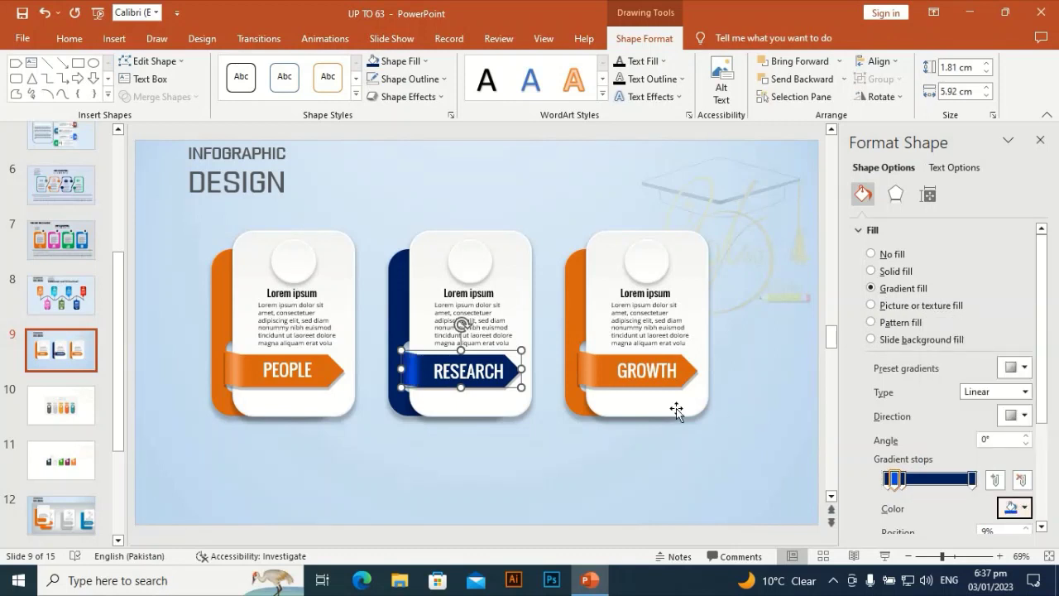
click(722, 332)
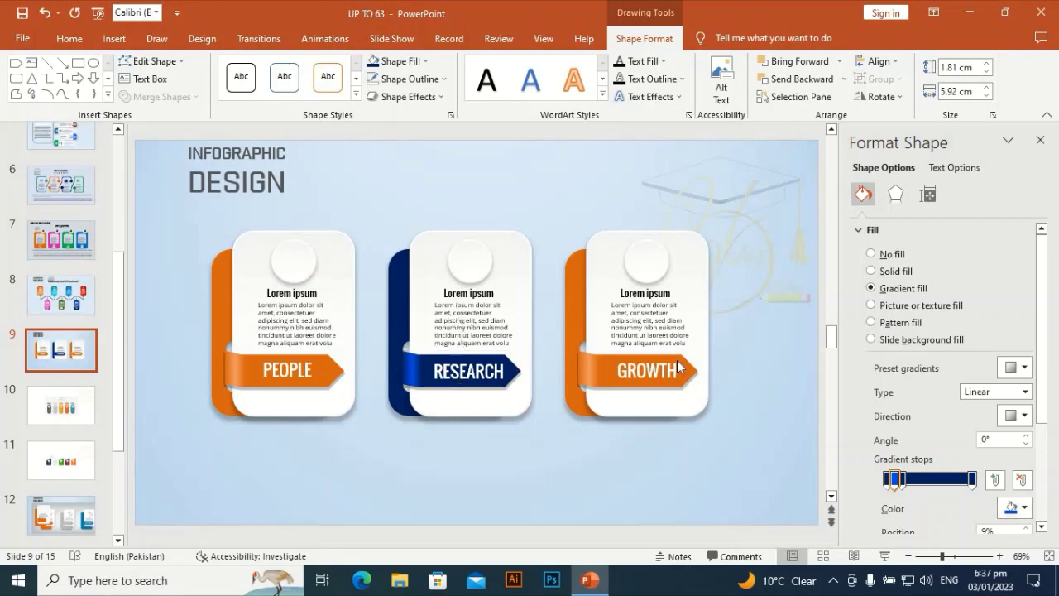
click(603, 307)
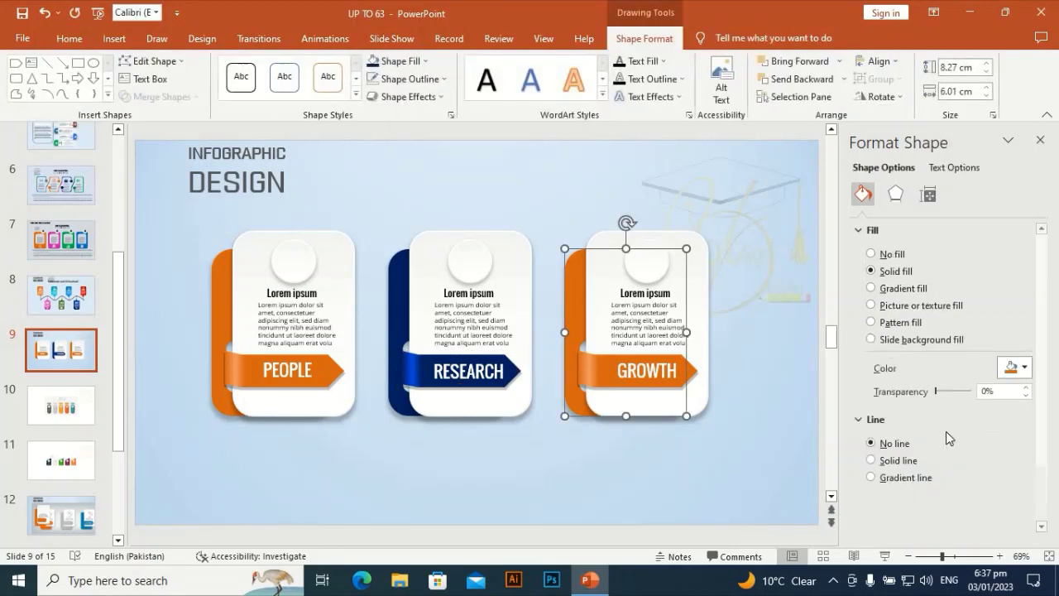
Fill the GROWTH side panel blue and make its banner's rightmost gradient stop blue.
click(406, 61)
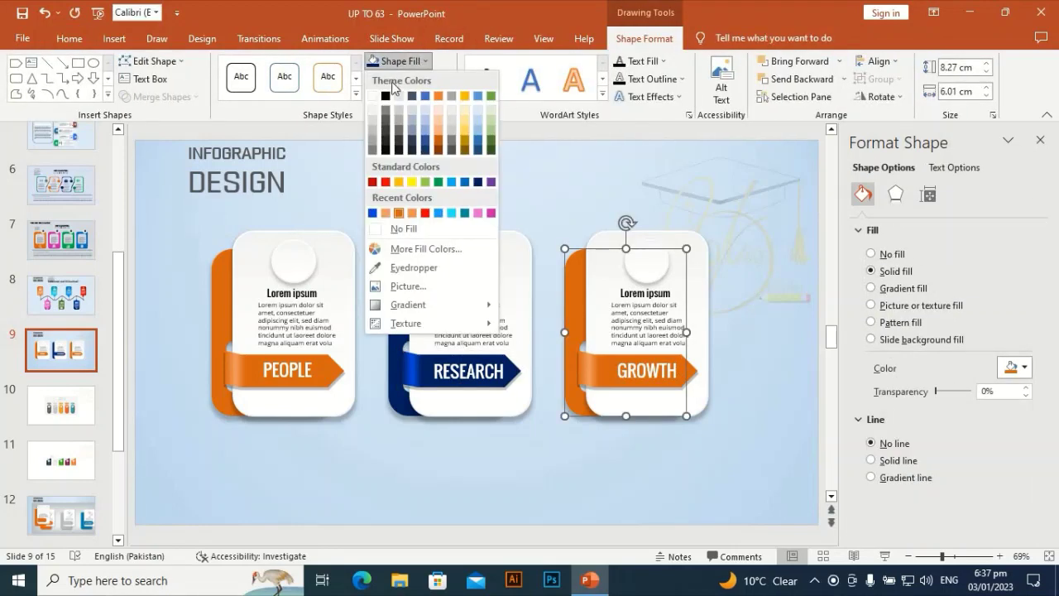
click(440, 213)
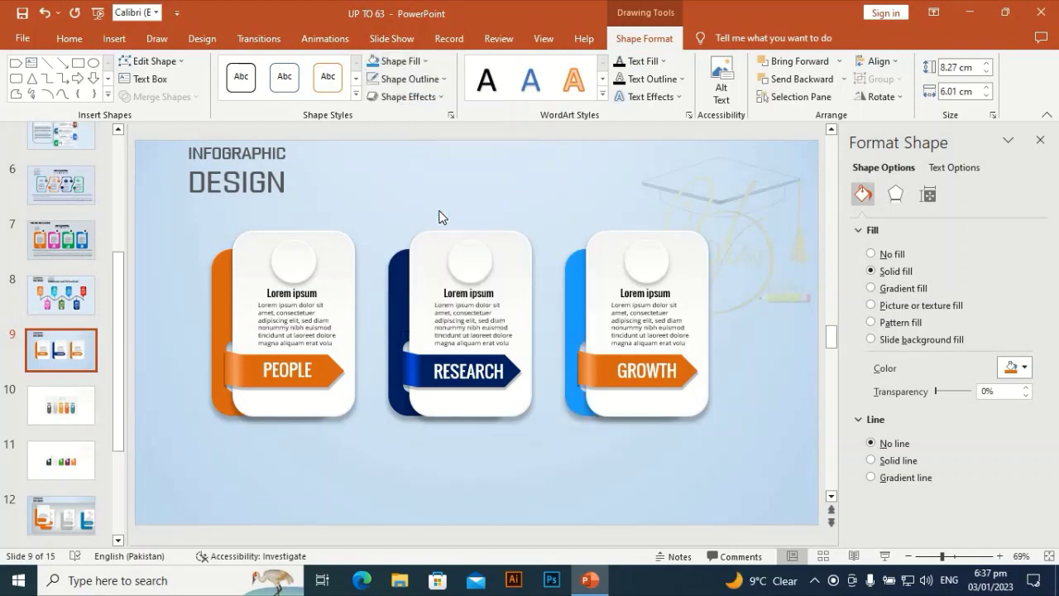
click(616, 374)
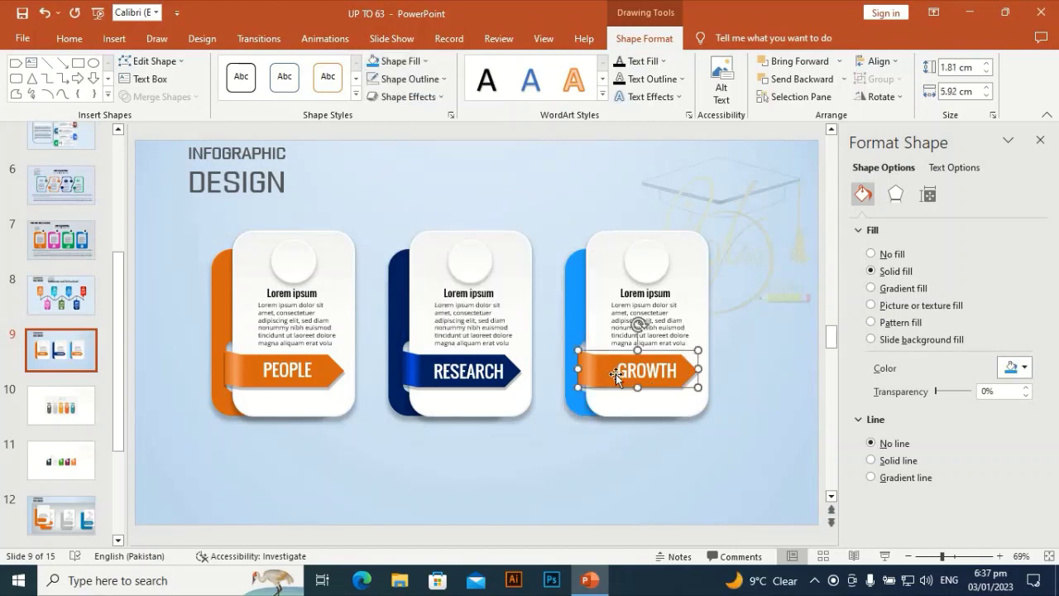
click(971, 480)
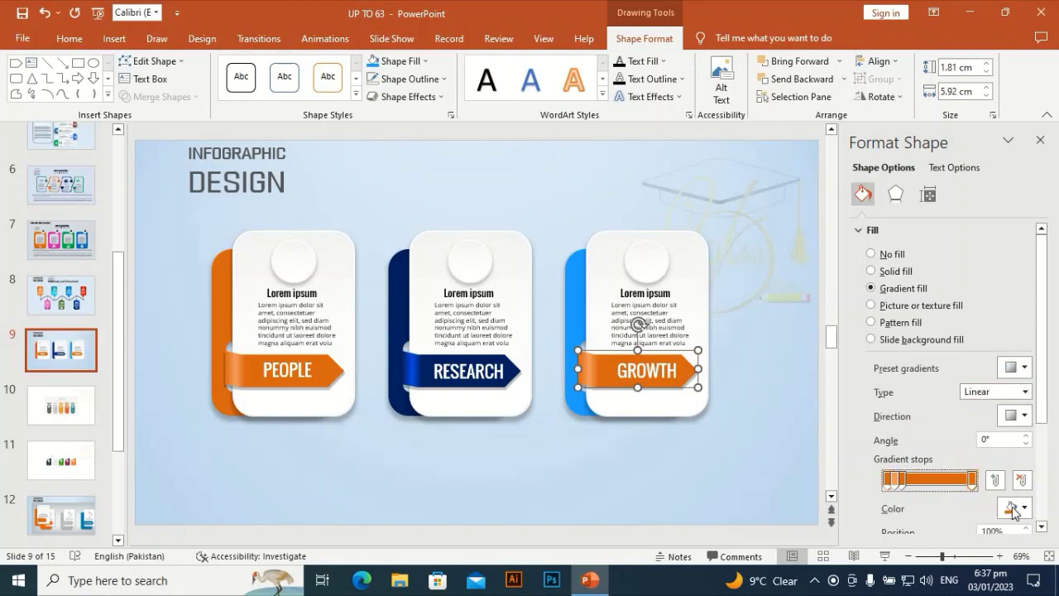
click(1012, 509)
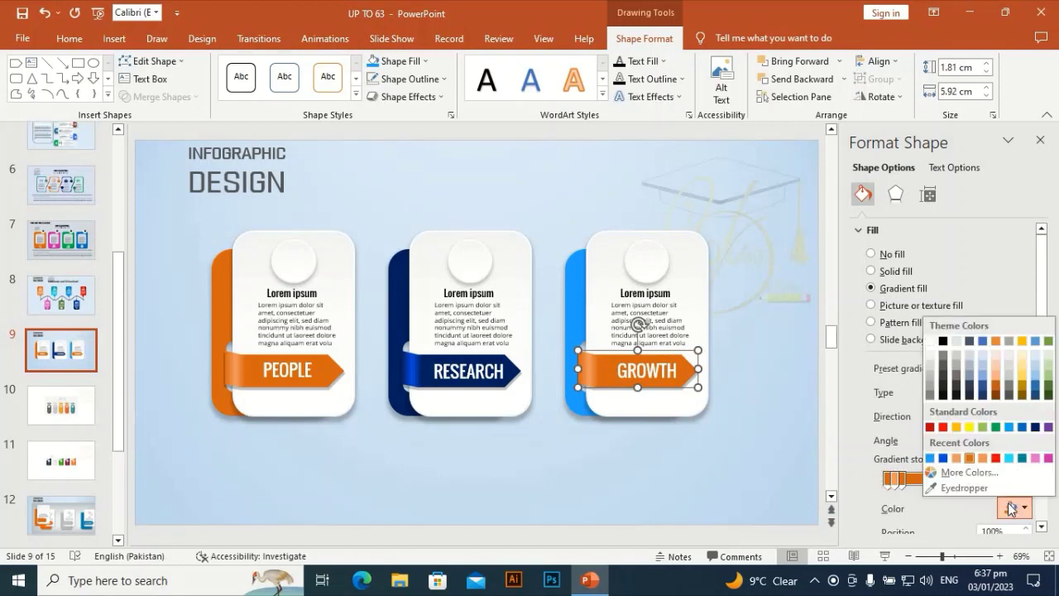
click(931, 458)
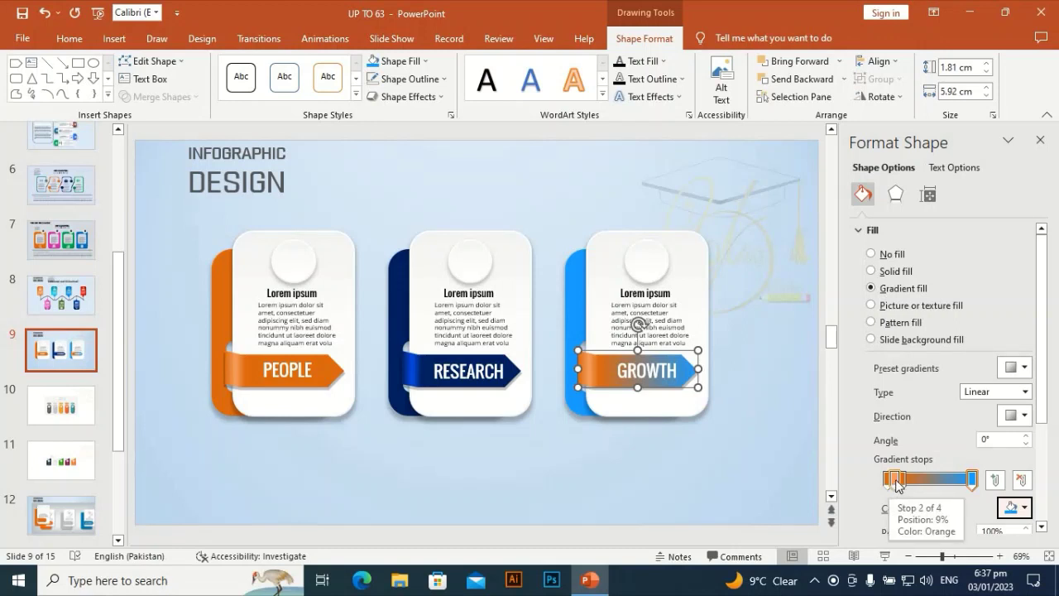
Make the banner's 9% gradient stop blue, then lighten it with a custom colour.
click(897, 480)
click(1023, 508)
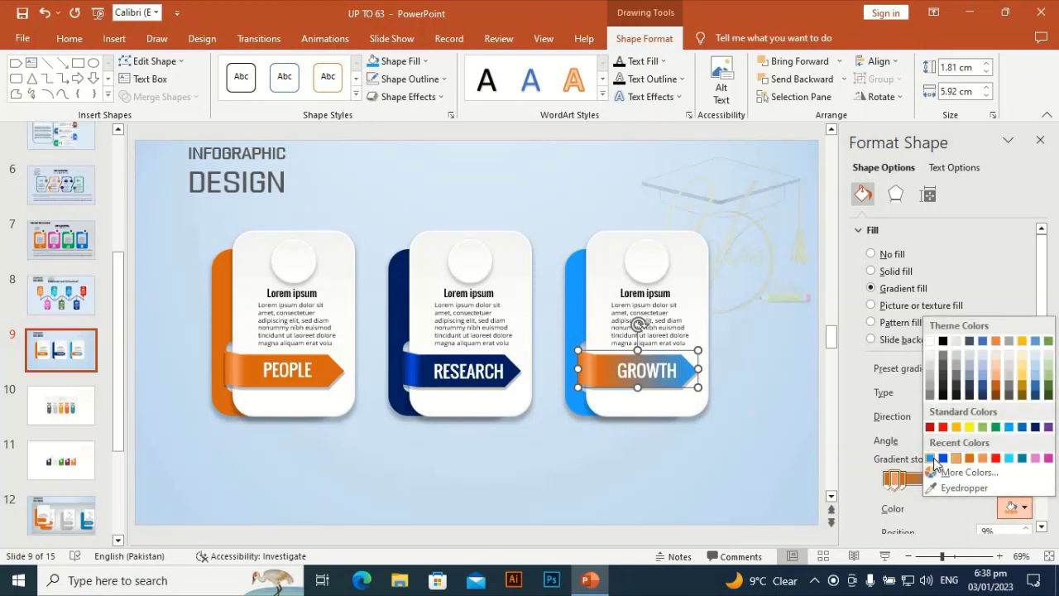
click(931, 458)
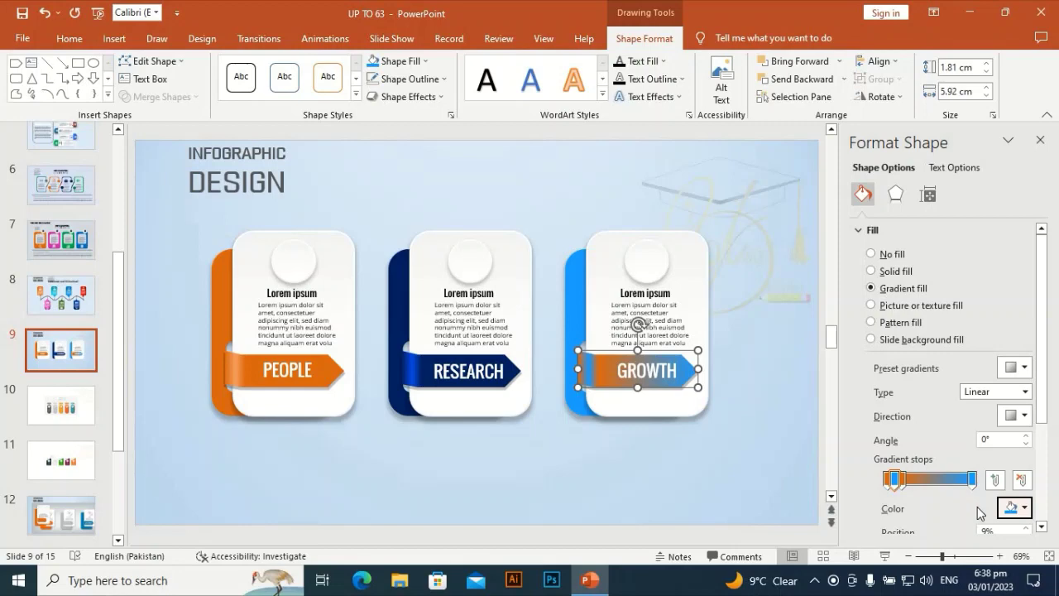
click(1024, 507)
click(960, 473)
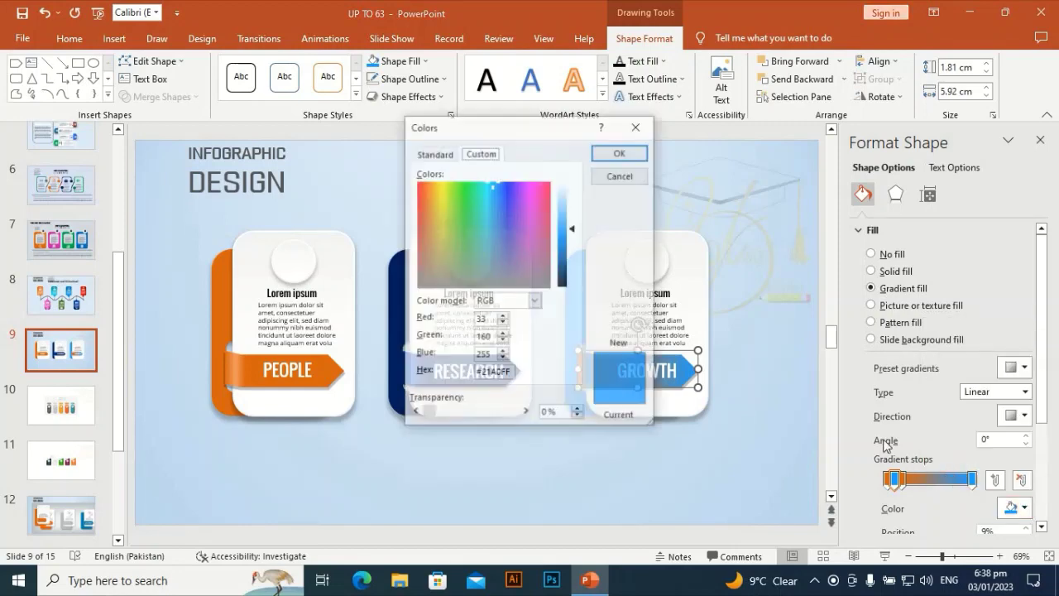
drag(576, 234, 578, 208)
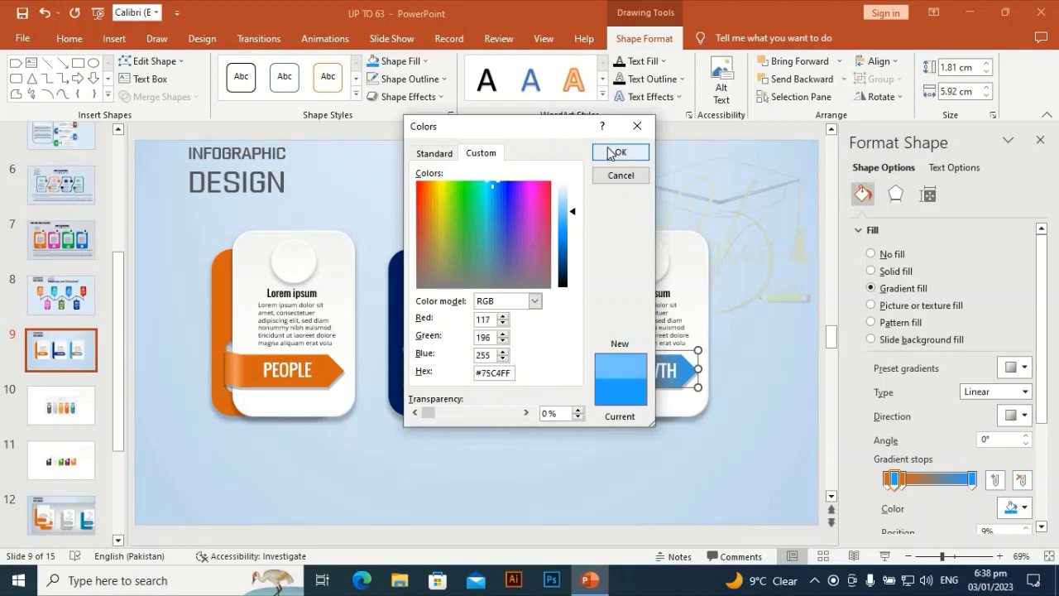